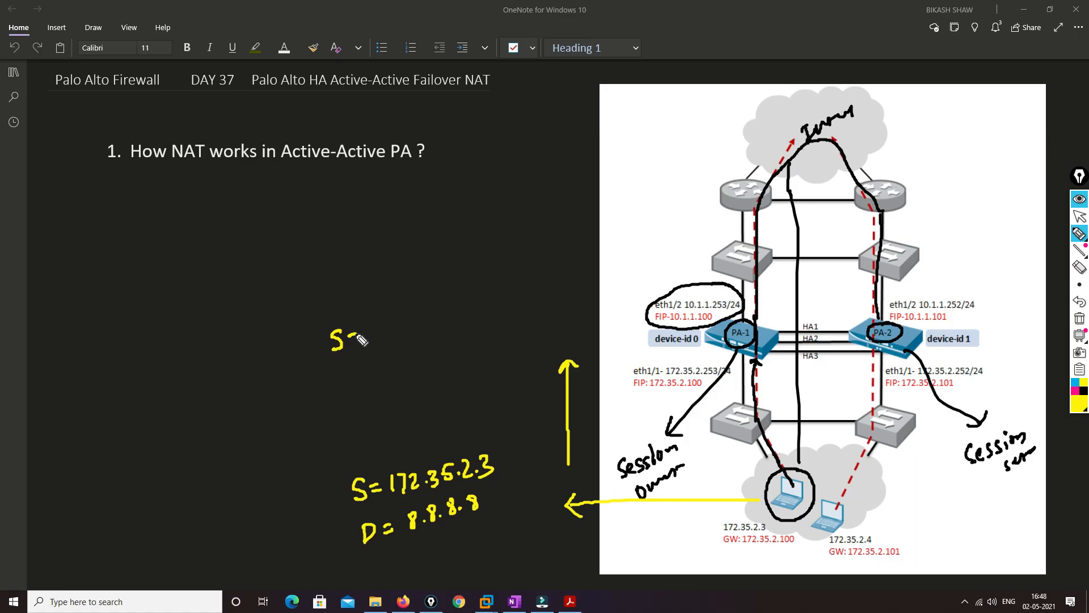
Handwrite the translated header "S=10.1.1.100" and "D=8.8.8.8" in yellow above the original header, erasing the stray mark after the source address
left_click_drag(366, 357, 372, 355)
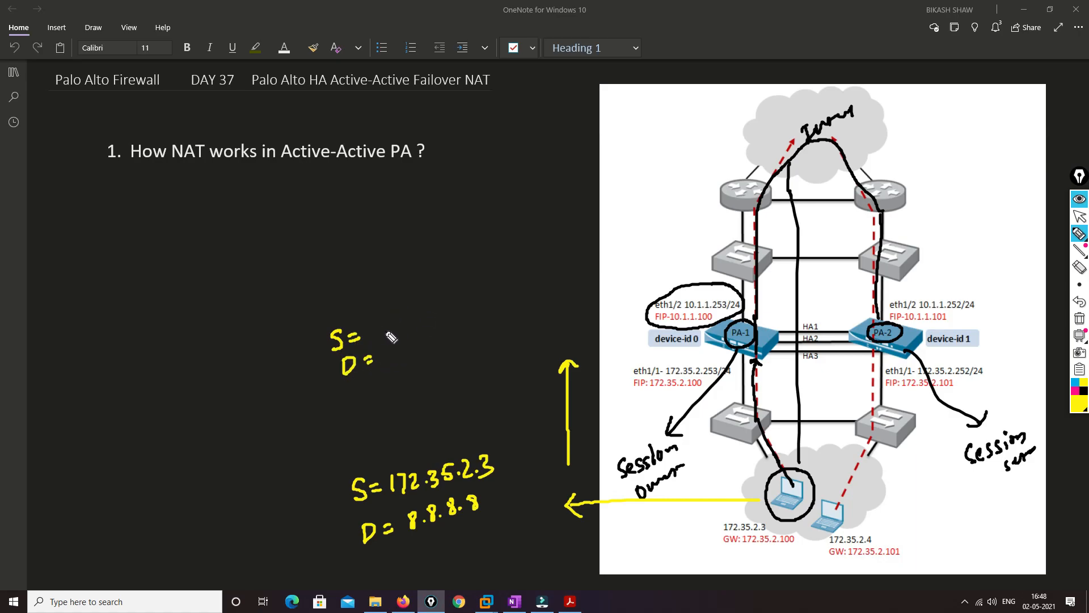
mouse_move(372, 321)
left_mouse_down()
mouse_move(373, 336)
mouse_move(401, 331)
mouse_move(419, 313)
mouse_move(429, 324)
mouse_move(467, 310)
mouse_move(462, 299)
left_mouse_up()
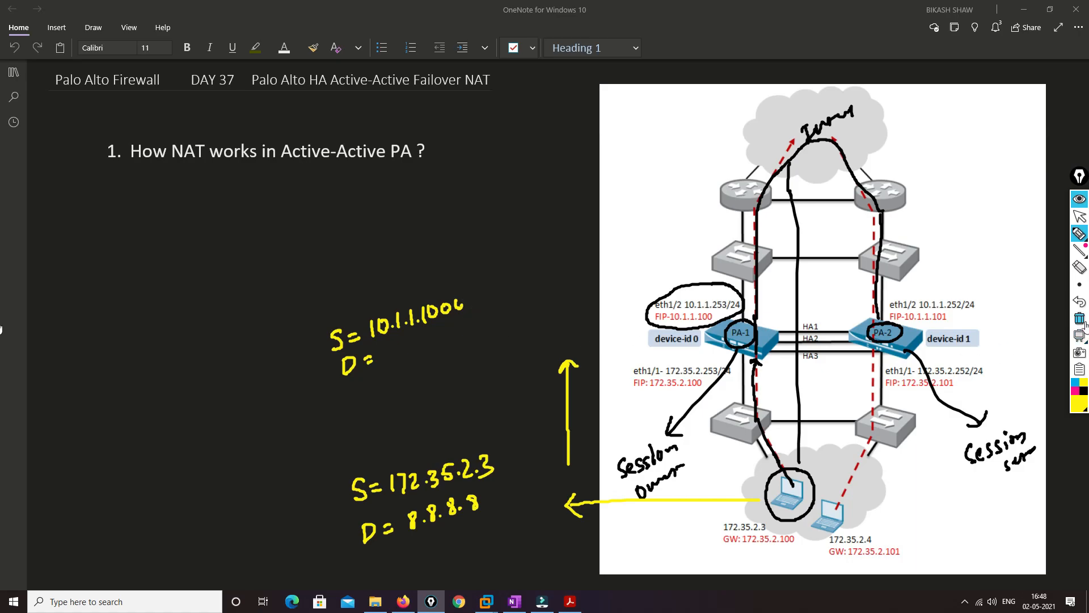
left_click(1081, 269)
left_click_drag(477, 307, 460, 308)
left_click(1081, 236)
left_click_drag(396, 342, 448, 339)
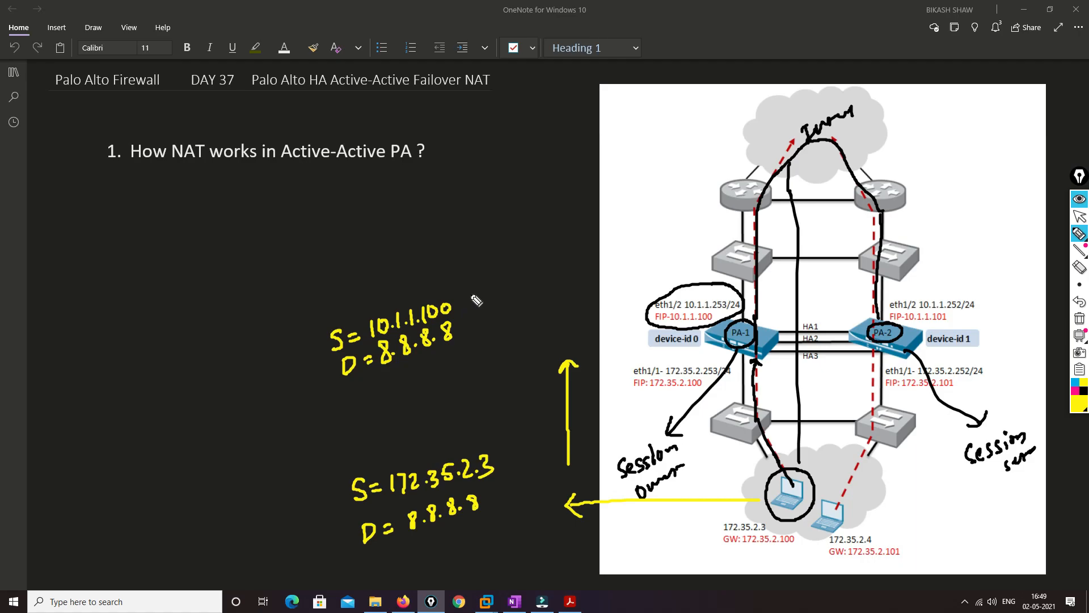
Handwrite "device-ID 0" in yellow beside the translated source address
mouse_move(468, 294)
left_mouse_down()
mouse_move(470, 303)
mouse_move(489, 291)
left_mouse_up()
mouse_move(492, 291)
left_mouse_down()
mouse_move(509, 283)
mouse_move(518, 292)
left_mouse_up()
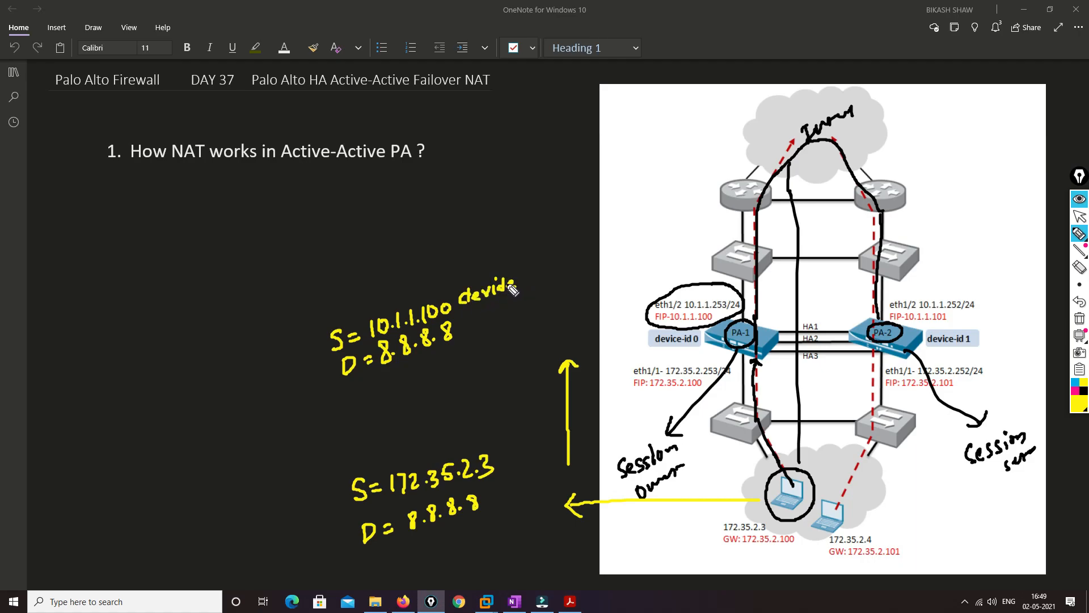
left_click_drag(521, 288, 574, 271)
left_click(547, 268)
left_click(547, 278)
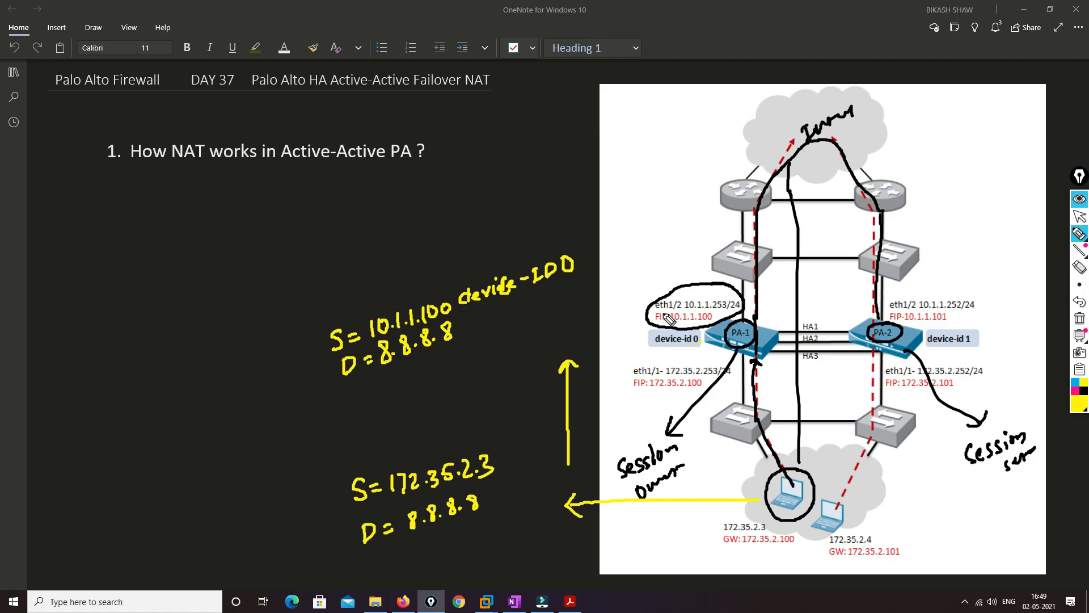
Draw a yellow callout line from PA-1 and label it "L2-L7" in black
left_click_drag(719, 332, 651, 234)
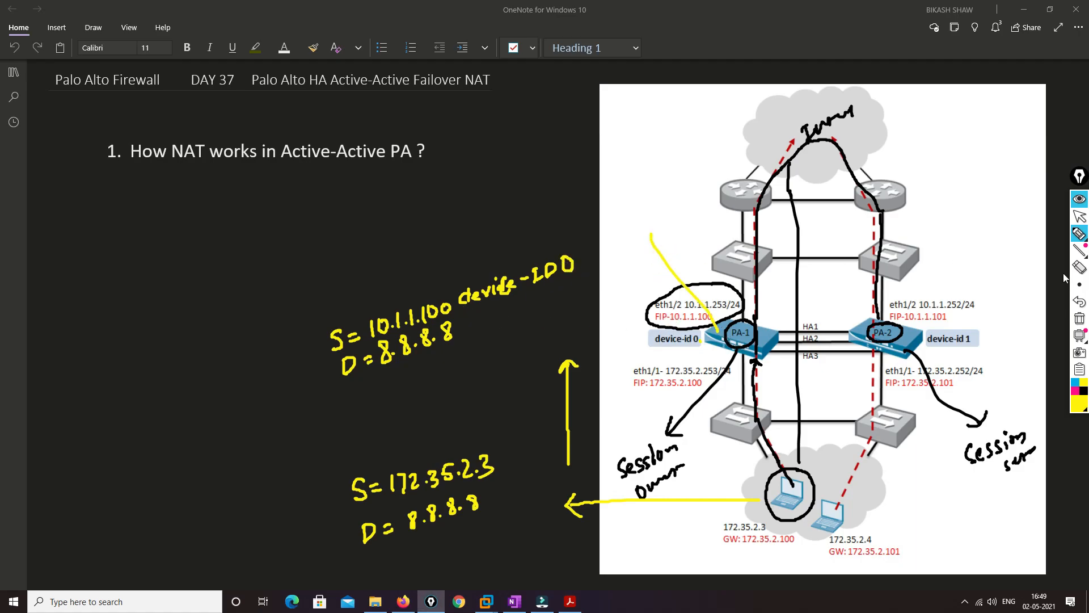
left_click(1084, 390)
mouse_move(615, 204)
left_mouse_down()
mouse_move(616, 224)
mouse_move(645, 205)
mouse_move(653, 222)
mouse_move(667, 211)
left_mouse_up()
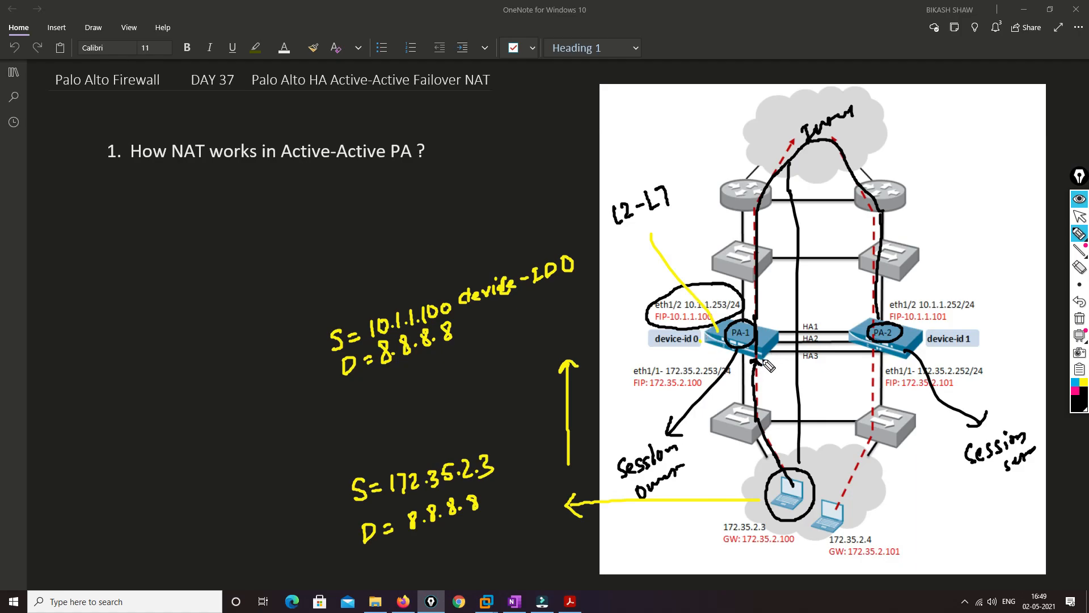
Trace the packet from PA-1 over HA3 to PA-2, start an "S=" note at the end of the callout line, and circle the session setup label
mouse_move(761, 360)
left_mouse_down()
mouse_move(775, 346)
mouse_move(880, 357)
mouse_move(965, 248)
left_mouse_up()
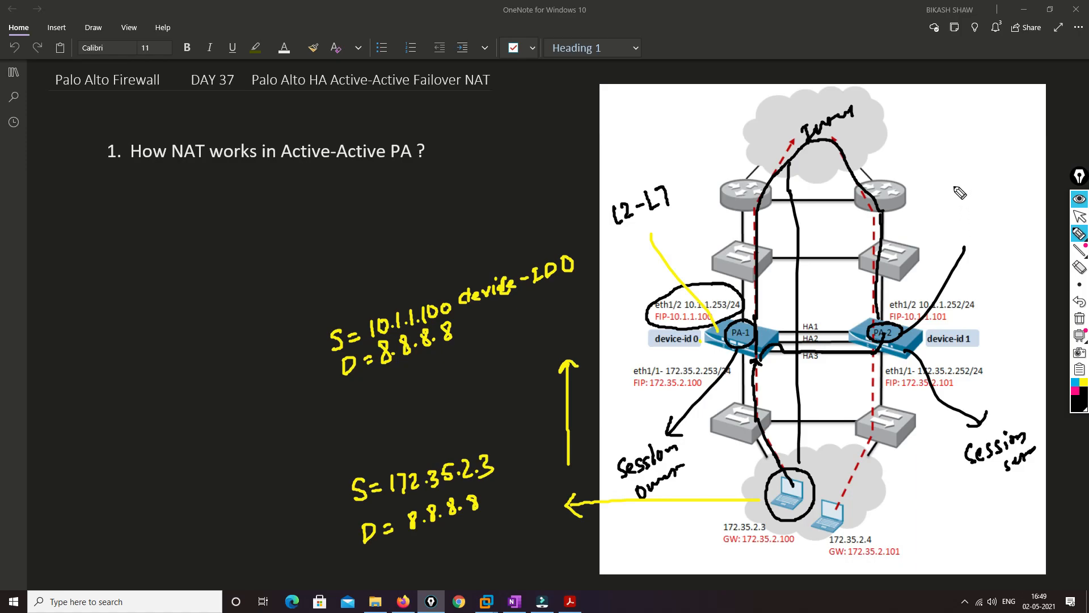
mouse_move(953, 191)
left_mouse_down()
mouse_move(946, 198)
mouse_move(970, 193)
left_mouse_up()
mouse_move(1028, 434)
left_mouse_down()
mouse_move(964, 448)
mouse_move(1021, 493)
mouse_move(1047, 454)
mouse_move(1025, 421)
left_mouse_up()
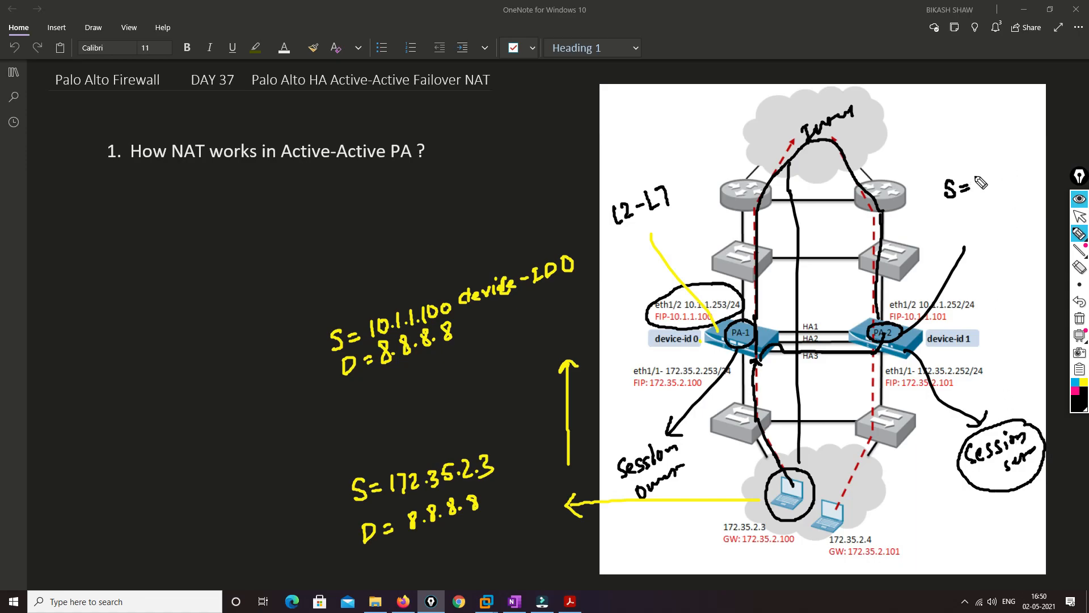
Complete the handwritten header beside PA-2 with source "10.1.1.100" and destination "D=8.8.8.8"
mouse_move(977, 173)
left_mouse_down()
mouse_move(976, 195)
mouse_move(987, 171)
mouse_move(1014, 180)
mouse_move(1034, 163)
left_mouse_up()
left_click(997, 181)
left_click(1008, 177)
left_click(1034, 160)
left_click_drag(953, 210, 954, 221)
left_click_drag(953, 210, 954, 221)
left_click_drag(967, 210, 1035, 177)
left_click(998, 203)
left_click(1020, 188)
left_click(1028, 188)
Write "Device-ID 0" above the PA-2 header and add an arrow below it to "L2-L4"
left_click_drag(976, 140, 977, 154)
mouse_move(976, 138)
left_mouse_down()
mouse_move(989, 146)
mouse_move(979, 154)
mouse_move(1045, 109)
left_mouse_up()
left_click_drag(1042, 98, 1035, 125)
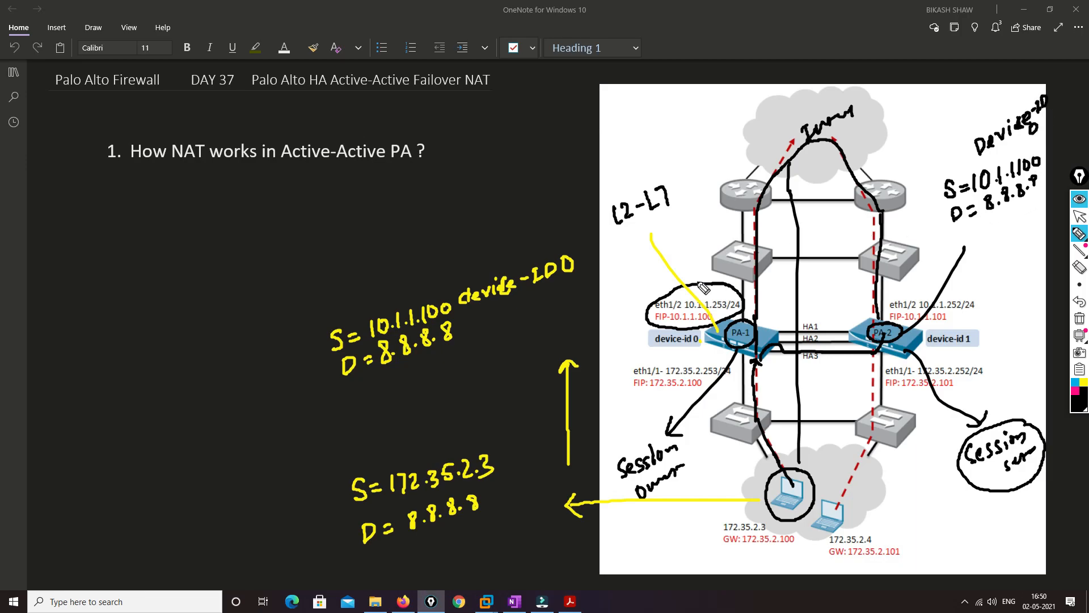
mouse_move(967, 250)
left_mouse_down()
mouse_move(976, 229)
mouse_move(1000, 274)
mouse_move(1043, 249)
left_mouse_up()
left_click_drag(1041, 242, 1041, 255)
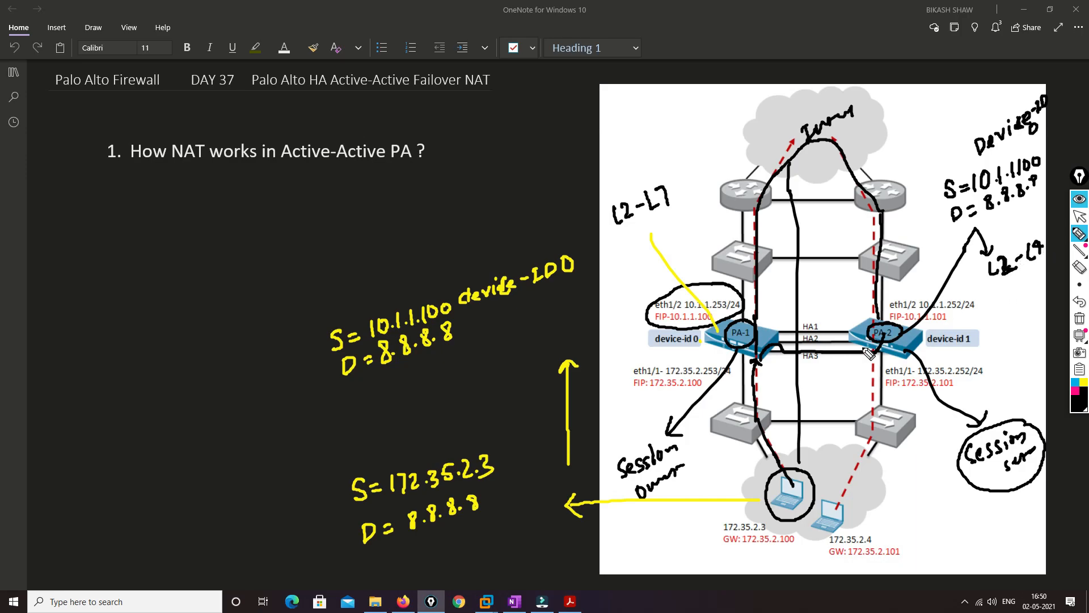
Trace the packet from PA-2 back to PA-1, up to the Internet cloud, and down the return path to PA-2
mouse_move(874, 355)
left_mouse_down()
mouse_move(868, 345)
mouse_move(763, 352)
mouse_move(752, 329)
mouse_move(745, 249)
mouse_move(823, 142)
left_mouse_up()
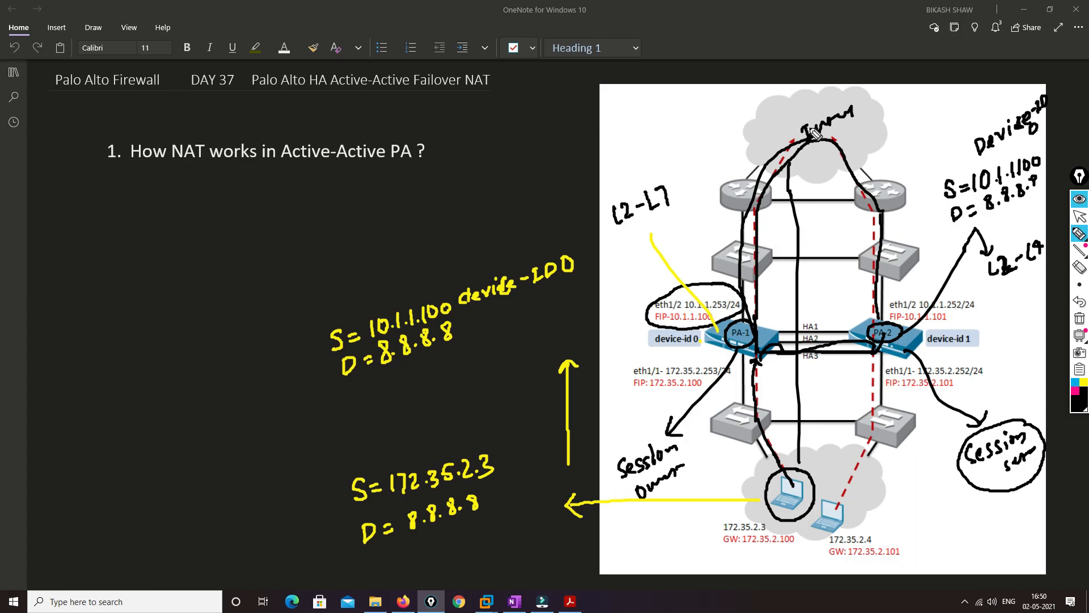
mouse_move(746, 326)
left_mouse_down()
mouse_move(732, 341)
mouse_move(755, 358)
left_mouse_up()
mouse_move(822, 146)
left_mouse_down()
mouse_move(889, 228)
mouse_move(884, 338)
left_mouse_up()
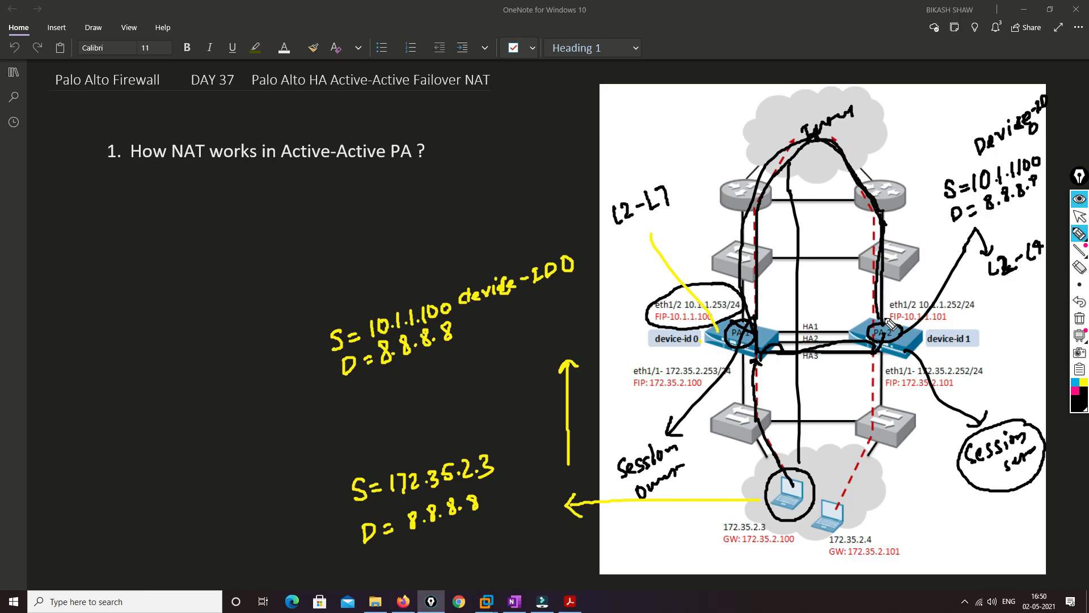
Add check marks beside the PA-2 header and PA-1, retrace the path below the PA-2 side router, and box the source and destination header
left_click_drag(924, 152, 967, 163)
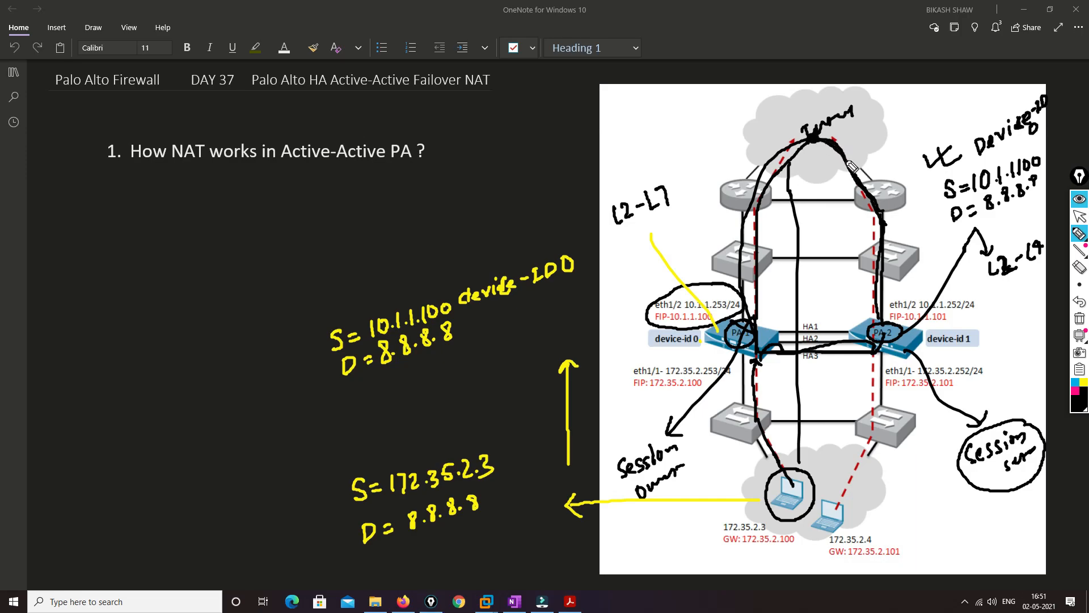
left_click_drag(868, 194, 889, 239)
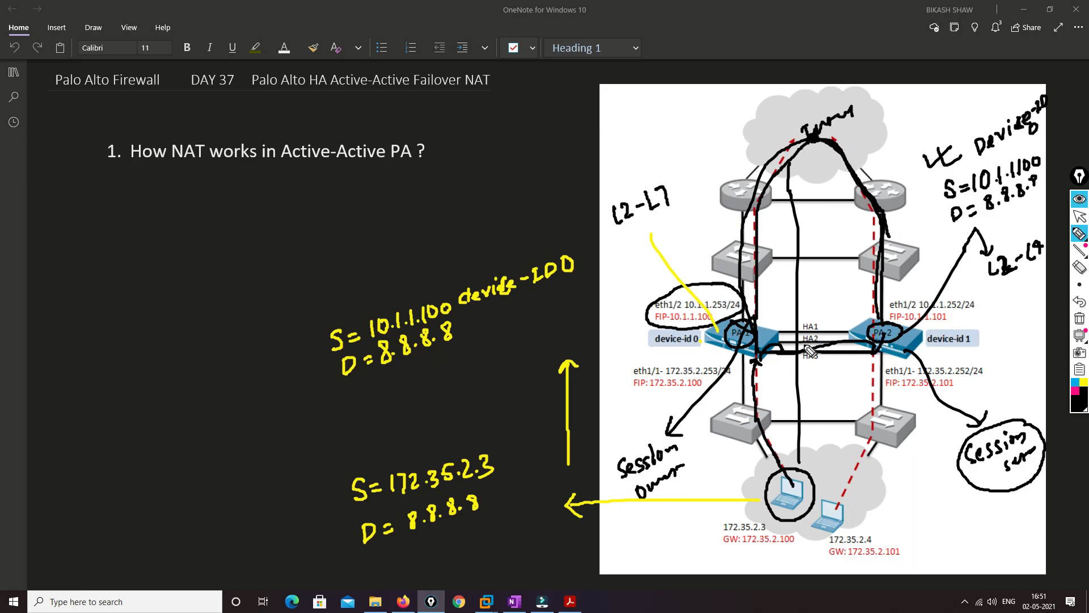
left_click_drag(770, 317, 782, 328)
left_click_drag(778, 321, 797, 312)
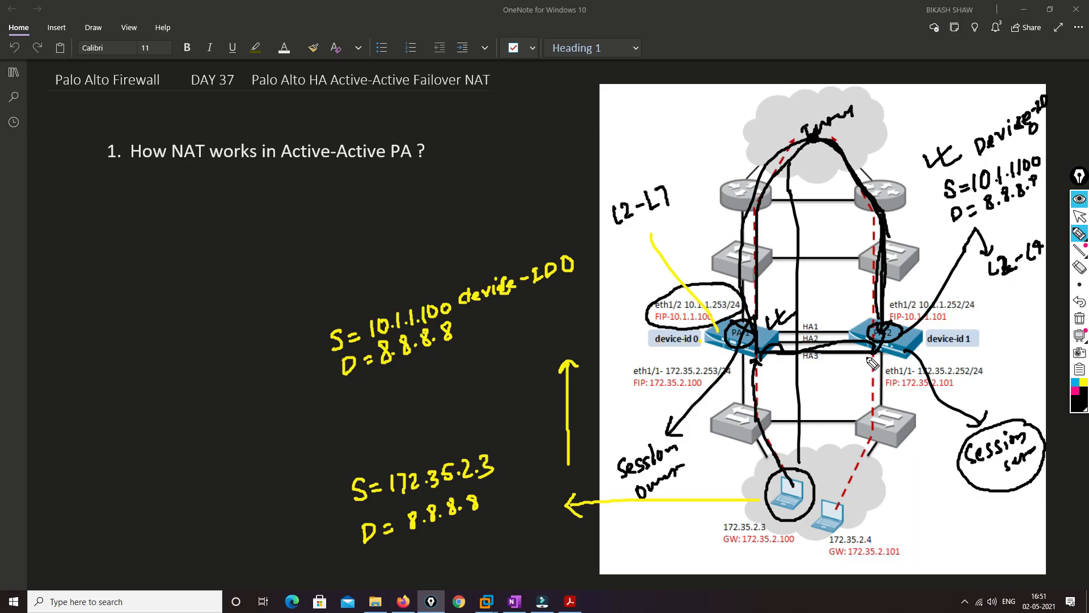
left_click_drag(931, 183, 1003, 154)
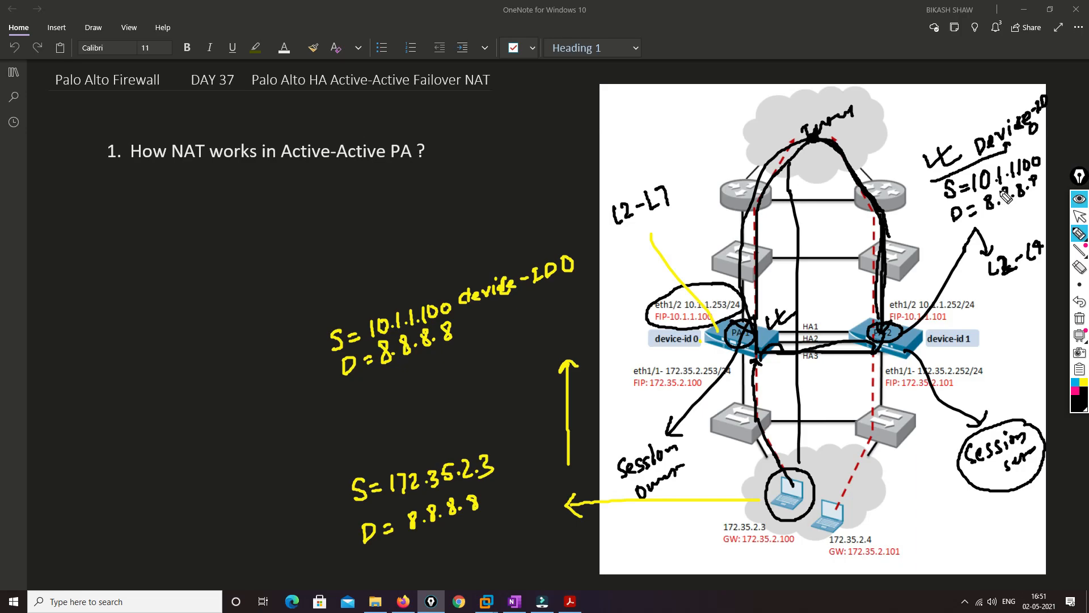
mouse_move(933, 181)
left_mouse_down()
mouse_move(964, 228)
mouse_move(1046, 196)
left_mouse_up()
Trace the return path from PA-2 through PA-1 to the 172.35.2.3 laptop, and clear all annotations from the diagram
mouse_move(874, 340)
left_mouse_down()
mouse_move(737, 356)
mouse_move(761, 362)
mouse_move(793, 488)
mouse_move(798, 467)
left_mouse_up()
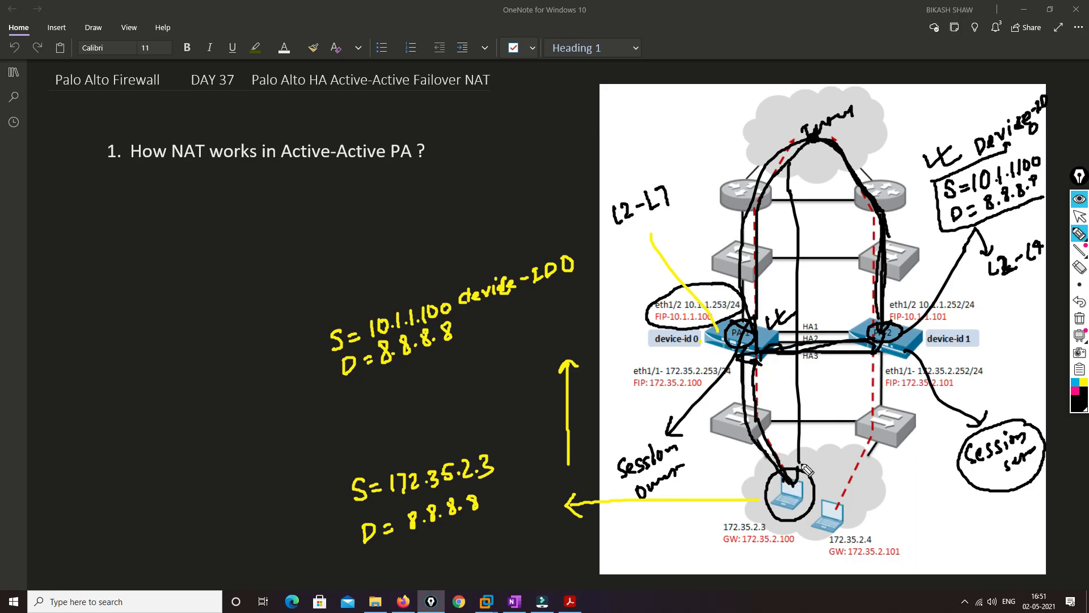
left_click(1080, 319)
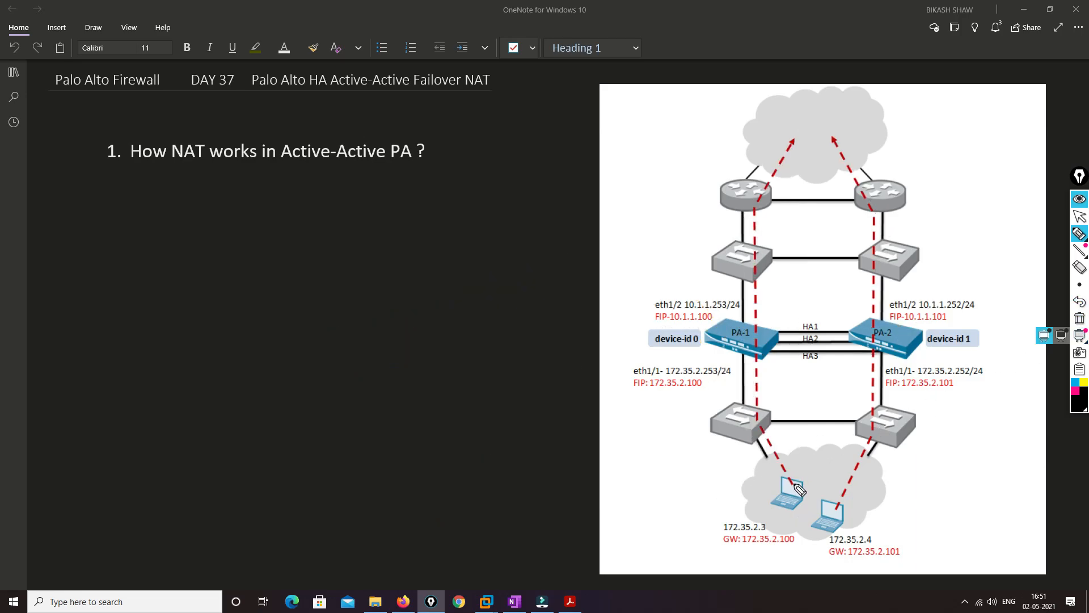
Trace the path from the 172.35.2.3 laptop to PA-1, circle its eth1/2 and FIP-10.1.1.100 label, and write "L2-L7" above it
mouse_move(795, 484)
left_mouse_down()
mouse_move(772, 443)
mouse_move(758, 355)
left_mouse_up()
mouse_move(712, 291)
left_mouse_down()
mouse_move(661, 286)
mouse_move(746, 294)
mouse_move(669, 285)
left_mouse_up()
mouse_move(629, 245)
left_mouse_down()
mouse_move(627, 268)
mouse_move(651, 261)
left_mouse_up()
left_click_drag(653, 250, 684, 257)
Trace the packet from PA-1 across to PA-2 and add a callout from PA-2 labelled "NAT" and "L2-L4"
mouse_move(737, 370)
left_mouse_down()
mouse_move(755, 357)
mouse_move(893, 345)
mouse_move(977, 254)
mouse_move(991, 206)
mouse_move(1019, 216)
mouse_move(1020, 199)
left_mouse_up()
mouse_move(1015, 201)
left_mouse_down()
mouse_move(1003, 261)
mouse_move(1025, 248)
left_mouse_up()
left_click_drag(1029, 233, 1039, 257)
Trace the packet back to PA-1 and up to the Internet cloud, with its return through PA-2 and PA-1 to the 172.35.2.3 laptop
mouse_move(880, 347)
left_mouse_down()
mouse_move(863, 339)
mouse_move(755, 347)
left_mouse_up()
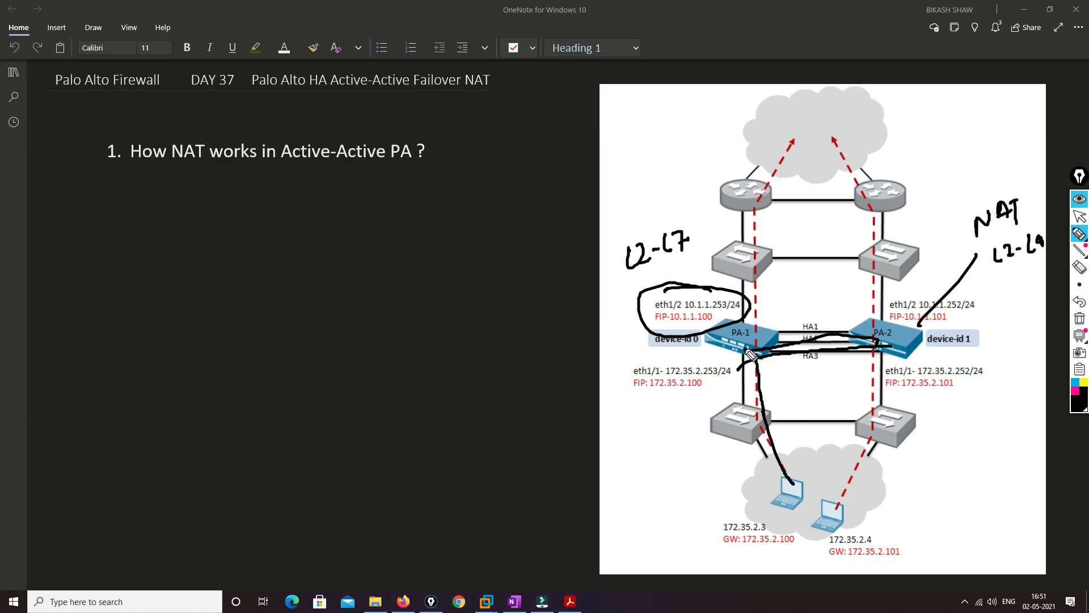
mouse_move(744, 341)
left_mouse_down()
mouse_move(758, 216)
mouse_move(829, 124)
mouse_move(739, 301)
mouse_move(775, 400)
left_mouse_up()
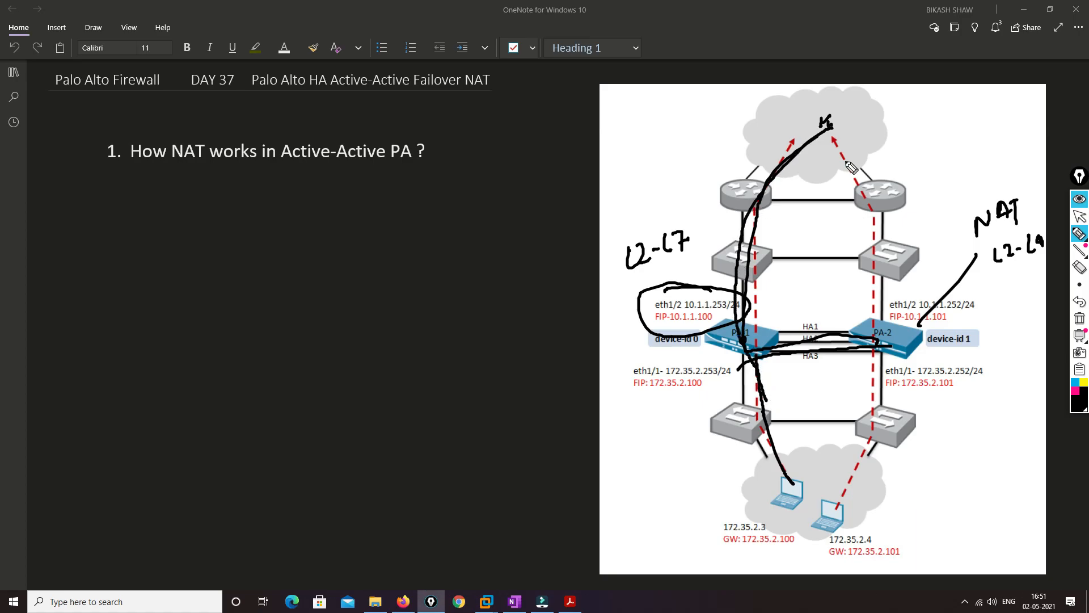
mouse_move(829, 128)
left_mouse_down()
mouse_move(874, 230)
mouse_move(885, 335)
mouse_move(752, 353)
left_mouse_up()
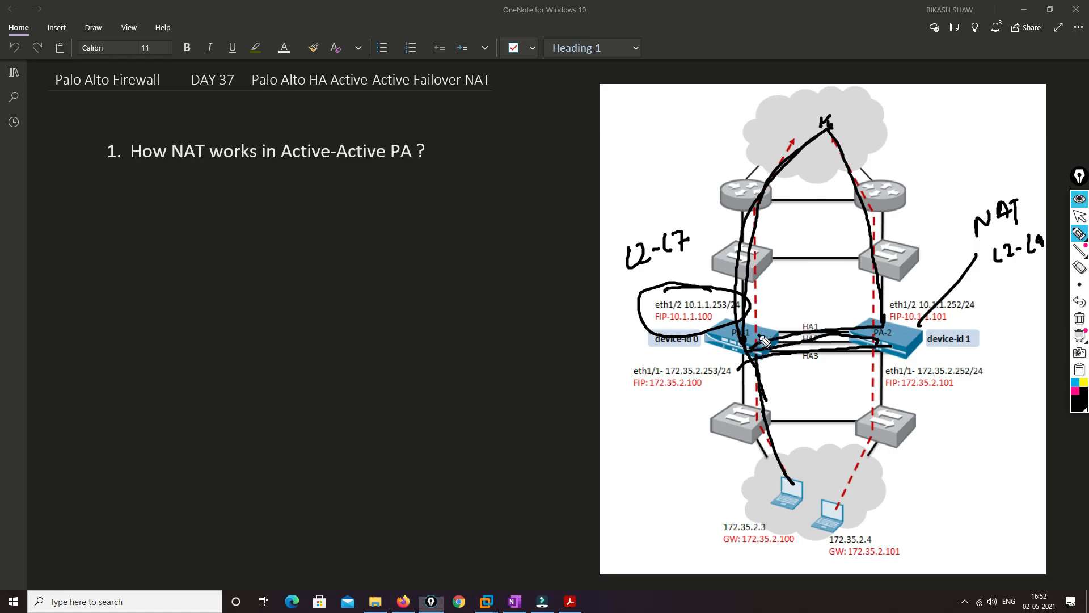
mouse_move(770, 441)
left_mouse_down()
mouse_move(777, 491)
mouse_move(783, 484)
left_mouse_up()
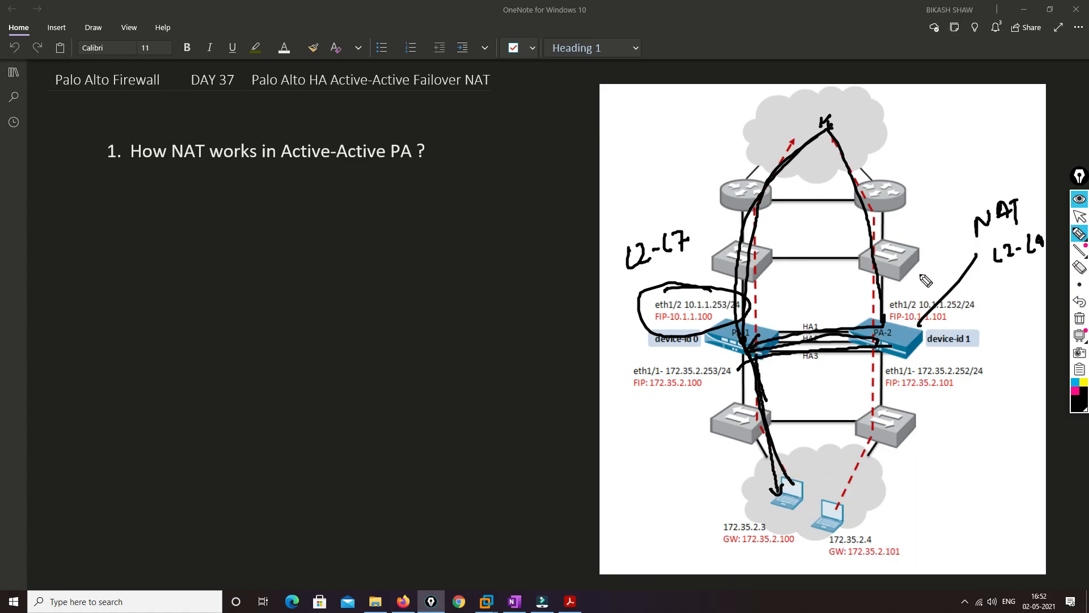
Cross out PA-1, trace the failover path from the Internet cloud through PA-2 to the laptop, and handwrite a note above "L2-L7"
left_click_drag(759, 314, 714, 372)
mouse_move(829, 129)
left_mouse_down()
mouse_move(849, 154)
mouse_move(887, 354)
mouse_move(870, 441)
mouse_move(782, 481)
mouse_move(789, 471)
mouse_move(781, 481)
mouse_move(817, 479)
left_mouse_up()
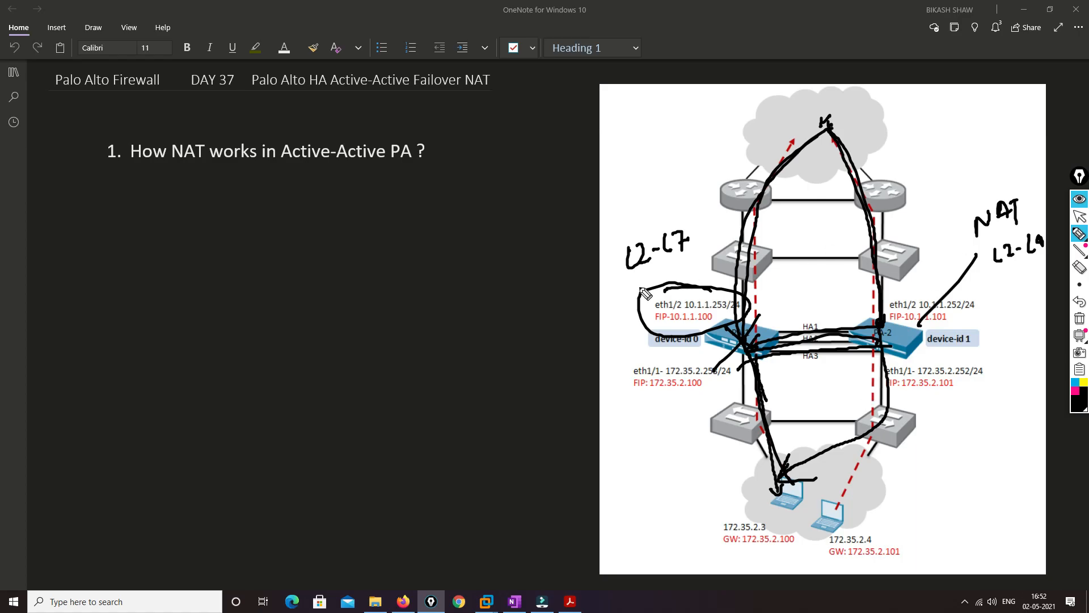
mouse_move(635, 182)
left_mouse_down()
mouse_move(642, 195)
mouse_move(649, 178)
left_mouse_up()
mouse_move(654, 174)
left_mouse_down()
mouse_move(656, 183)
mouse_move(678, 166)
left_mouse_up()
mouse_move(670, 169)
left_mouse_down()
mouse_move(669, 189)
mouse_move(628, 188)
mouse_move(675, 194)
mouse_move(678, 162)
left_mouse_up()
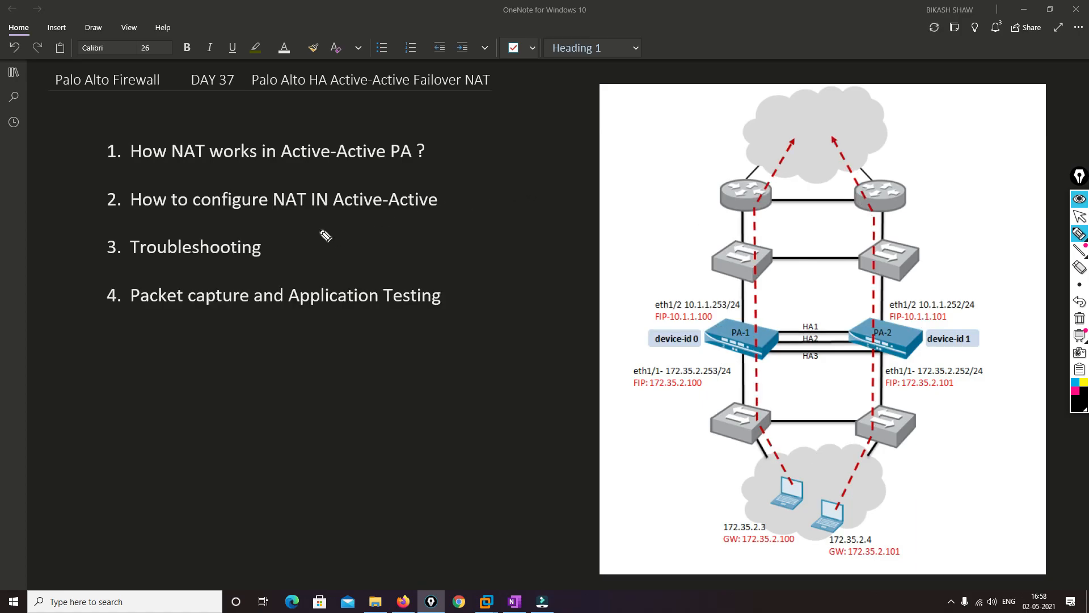
Tick agenda items 2, 3 and 4 covering NAT configuration, troubleshooting and packet capture, and clear the tick marks
left_click_drag(452, 196, 493, 198)
mouse_move(284, 248)
left_mouse_down()
mouse_move(287, 257)
mouse_move(324, 238)
left_mouse_up()
left_click_drag(463, 293, 496, 286)
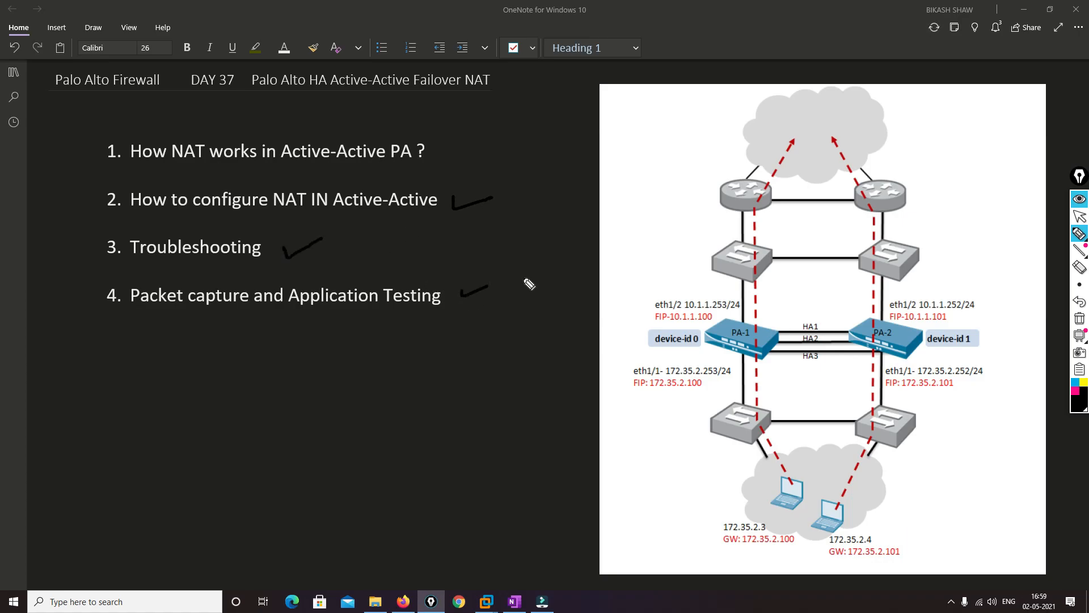
left_click(1082, 319)
Switch to the EVE topology page in Firefox
left_click(1080, 216)
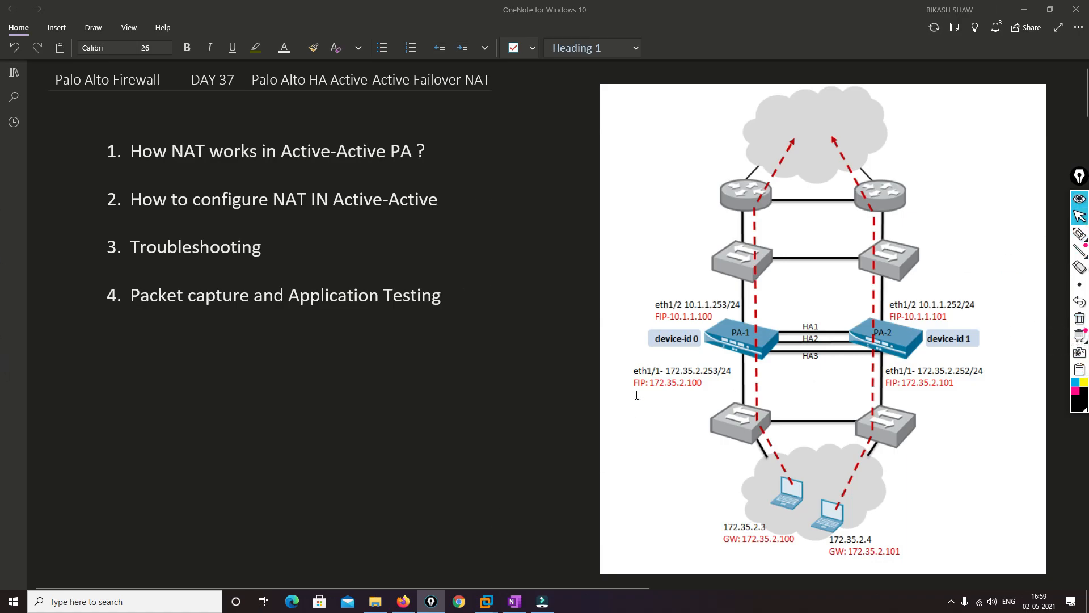
left_click(404, 600)
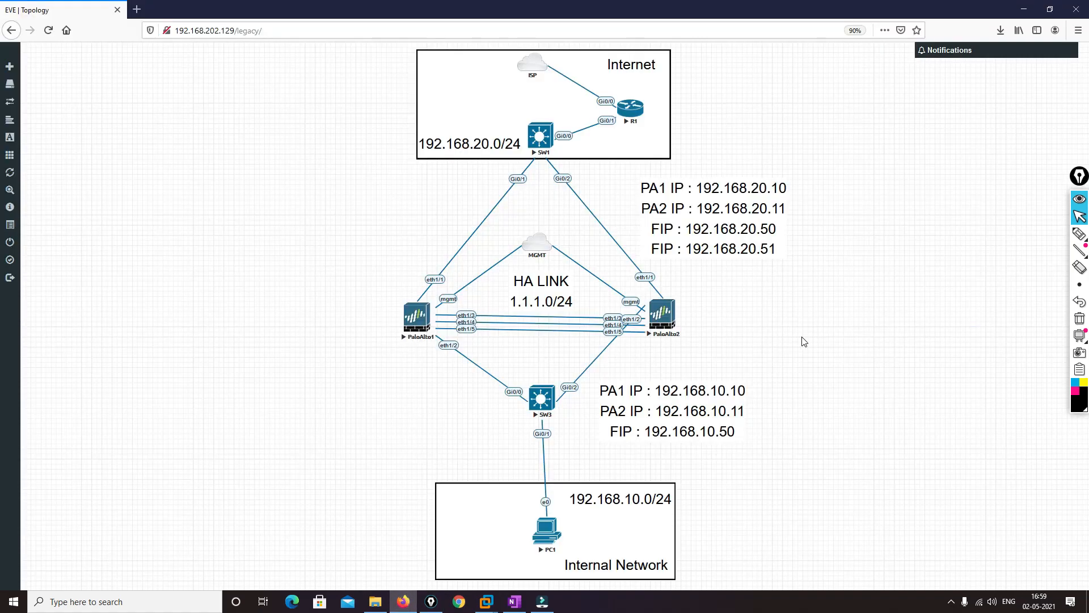
Draw a circled "i" just above the Notifications box and clear it from the page
mouse_move(1081, 237)
left_click(1080, 233)
mouse_move(1068, 21)
left_mouse_down()
mouse_move(1067, 34)
mouse_move(1057, 13)
mouse_move(1075, 37)
mouse_move(1075, 10)
left_mouse_up()
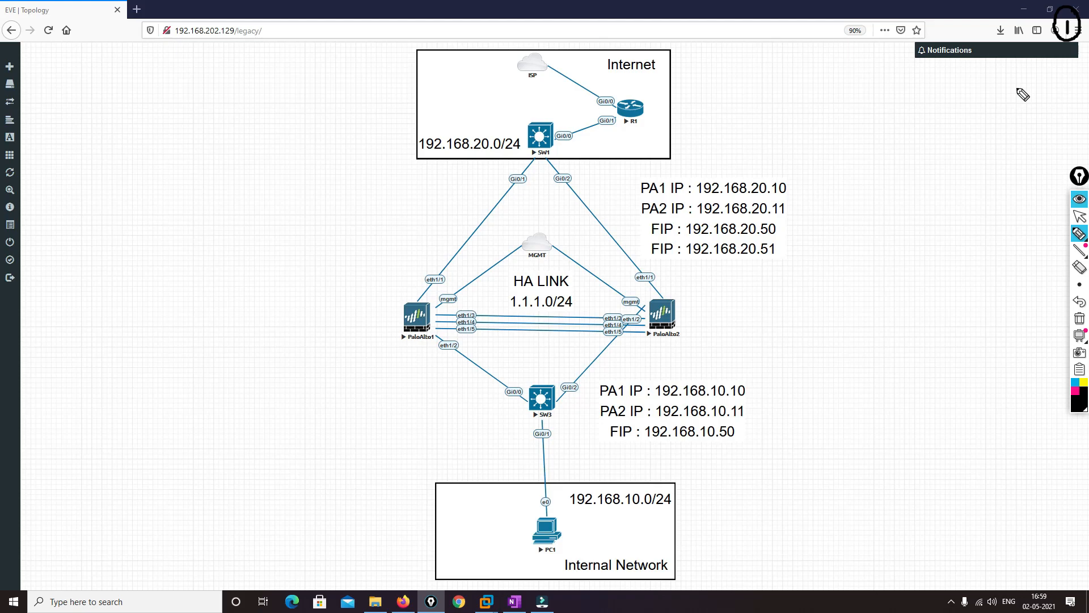
left_click(1080, 319)
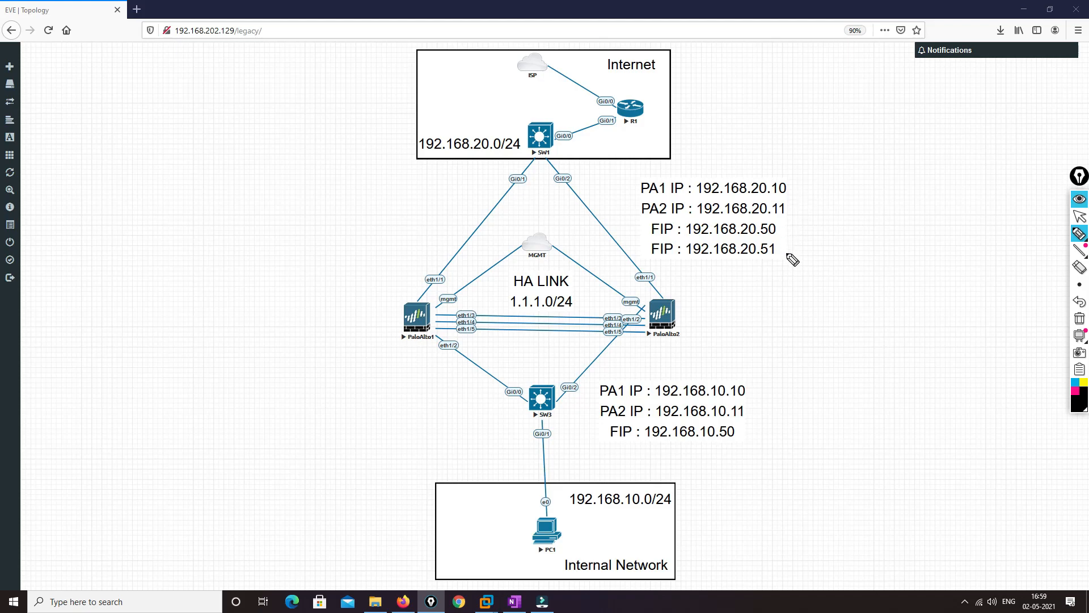
Tick the PA1 IP 192.168.20.10 and PA2 IP 192.168.20.11 labels, and circle the eth1/1 interface on both Palo Alto firewalls
left_click(795, 185)
mouse_move(794, 185)
left_mouse_down()
mouse_move(840, 183)
mouse_move(806, 211)
mouse_move(825, 205)
left_mouse_up()
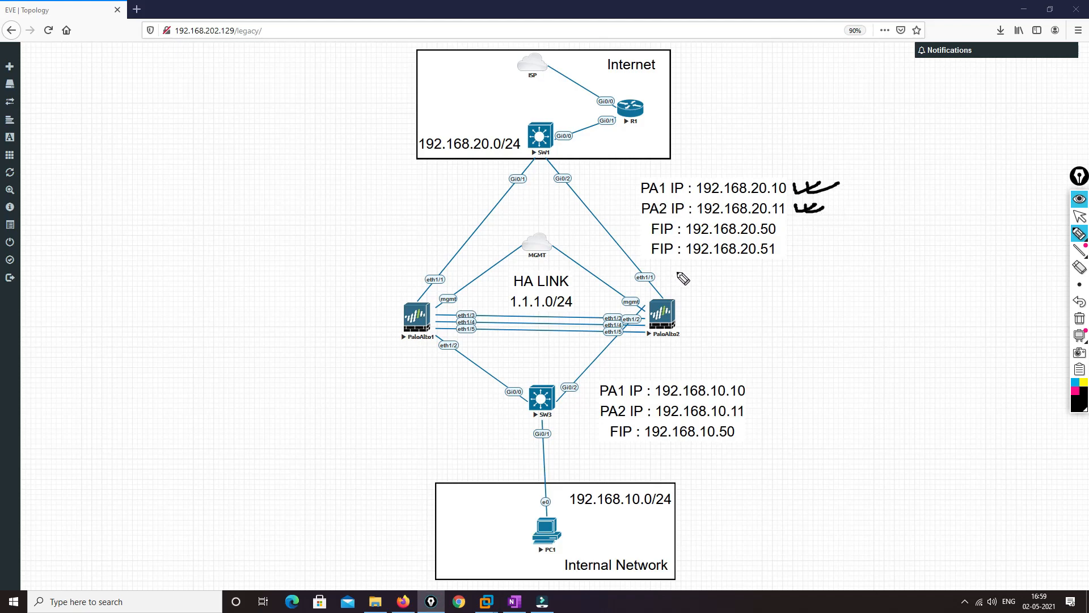
mouse_move(652, 271)
left_mouse_down()
mouse_move(631, 285)
mouse_move(652, 266)
left_mouse_up()
mouse_move(443, 273)
left_mouse_down()
mouse_move(421, 281)
mouse_move(438, 262)
left_mouse_up()
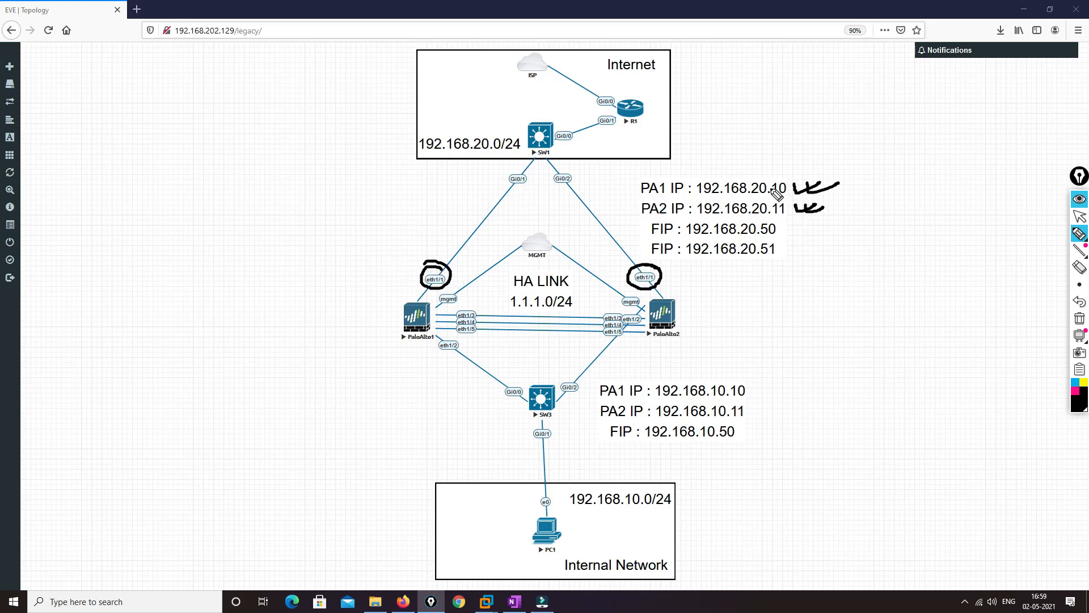
Mark FIPs 192.168.20.50 and 192.168.20.51, draw a brace beside the 192.168.10.x addresses, and clear all annotations
mouse_move(784, 229)
left_mouse_down()
mouse_move(815, 225)
mouse_move(808, 250)
left_mouse_up()
left_click_drag(778, 368, 765, 479)
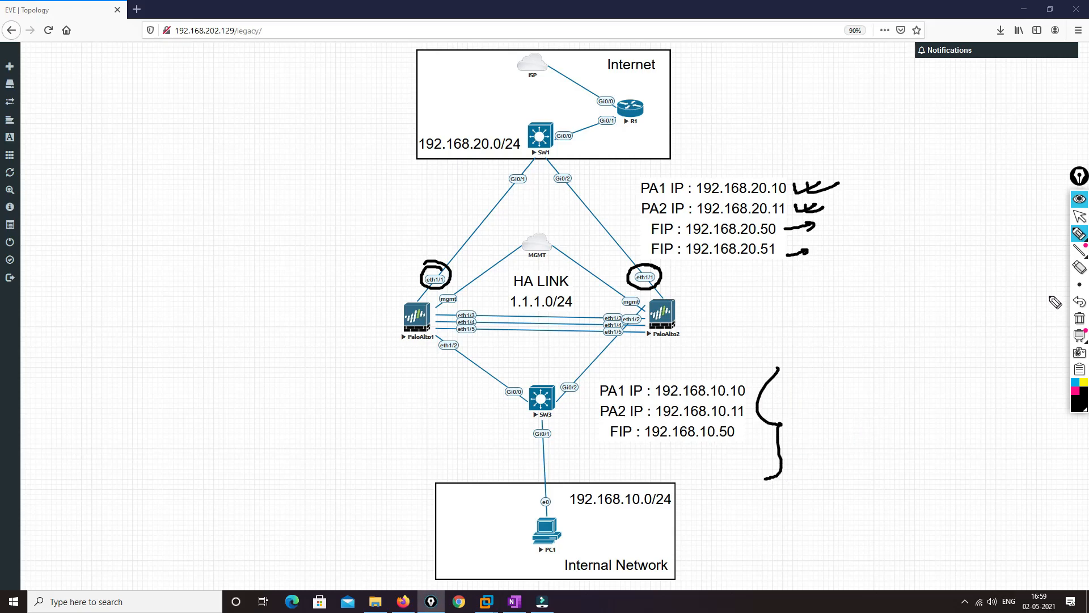
left_click(1079, 319)
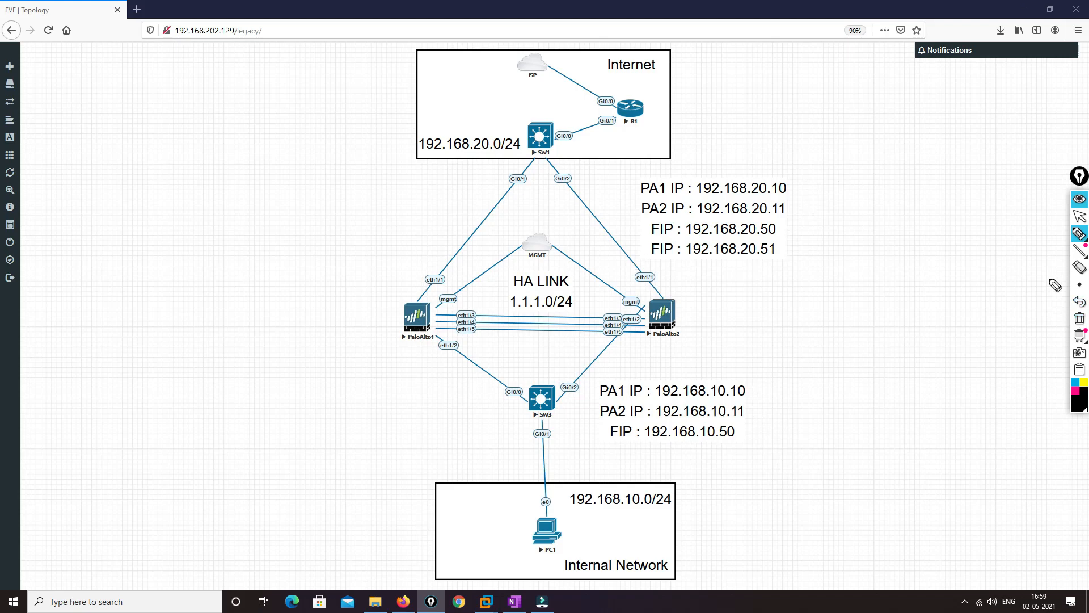
left_click(1079, 216)
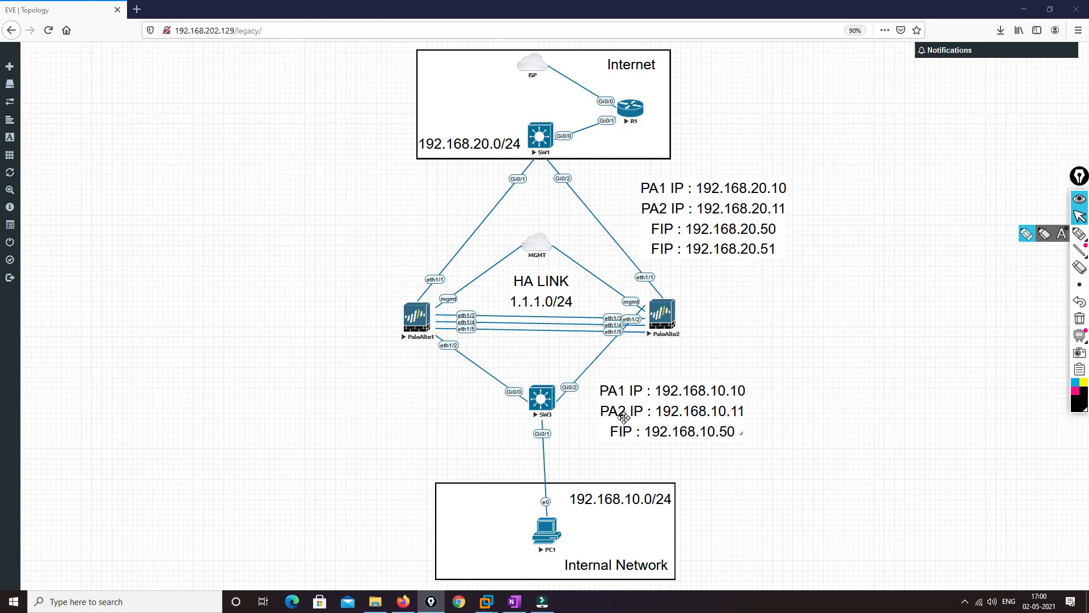
Switch to Chrome and open the first Palo Alto firewall's login page at 192.168.202.130
left_click(895, 323)
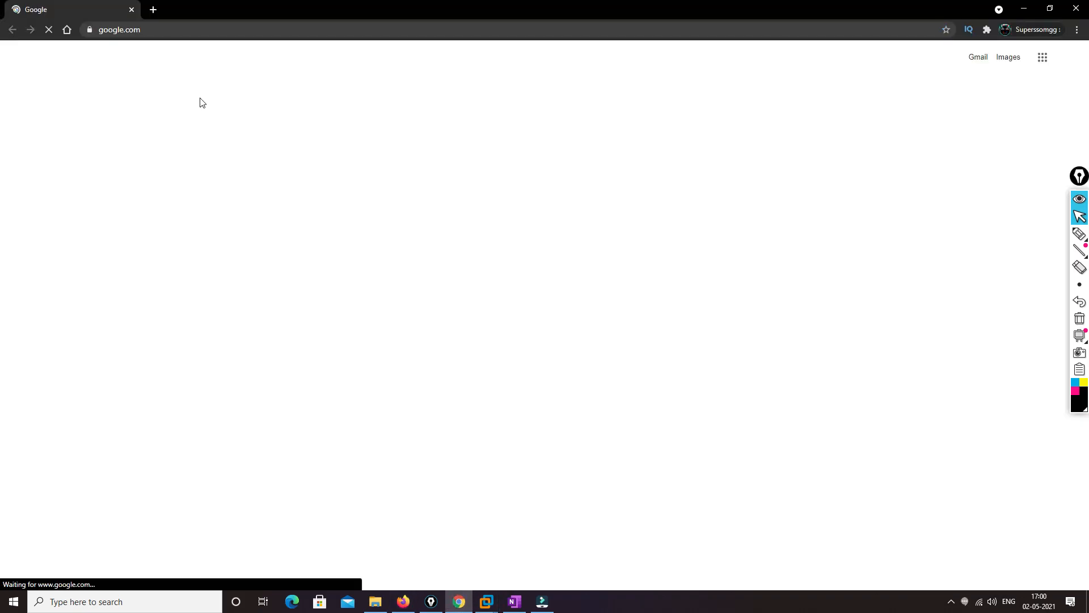
left_click(152, 29)
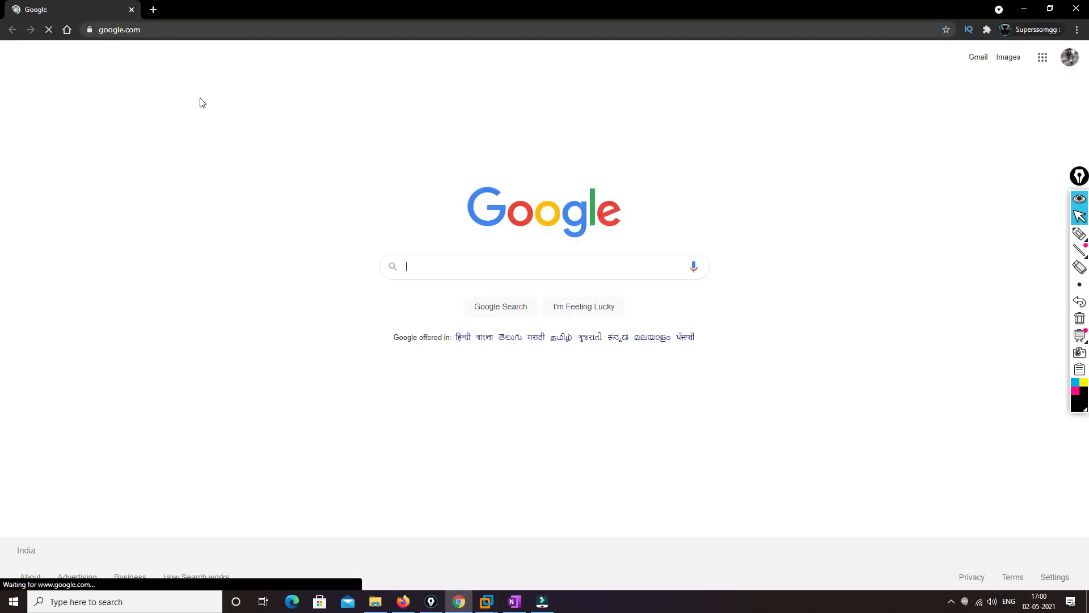
type("192.168.202.130")
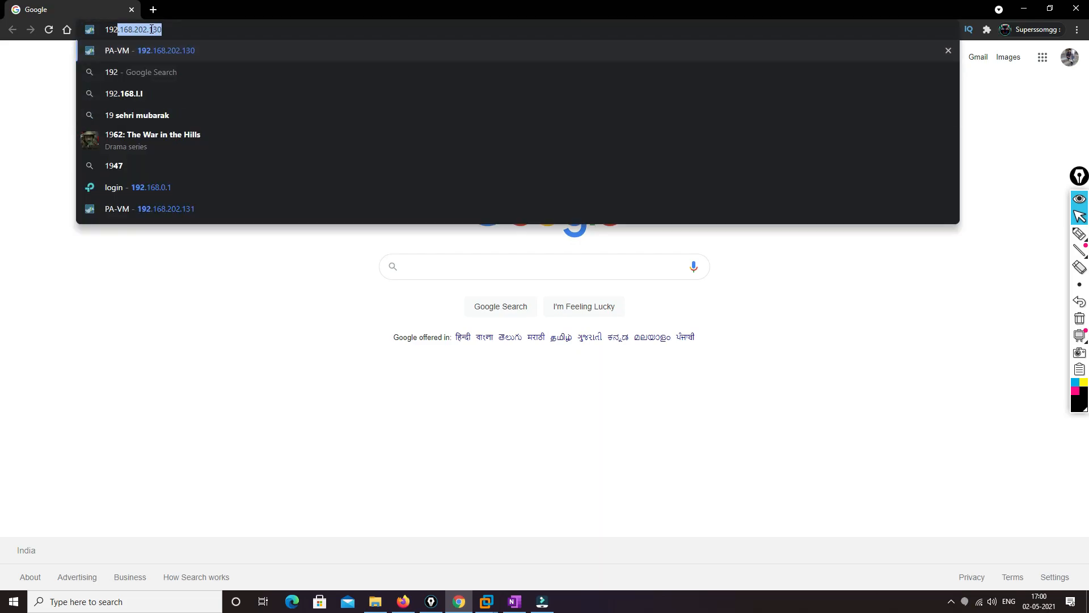
key("Return")
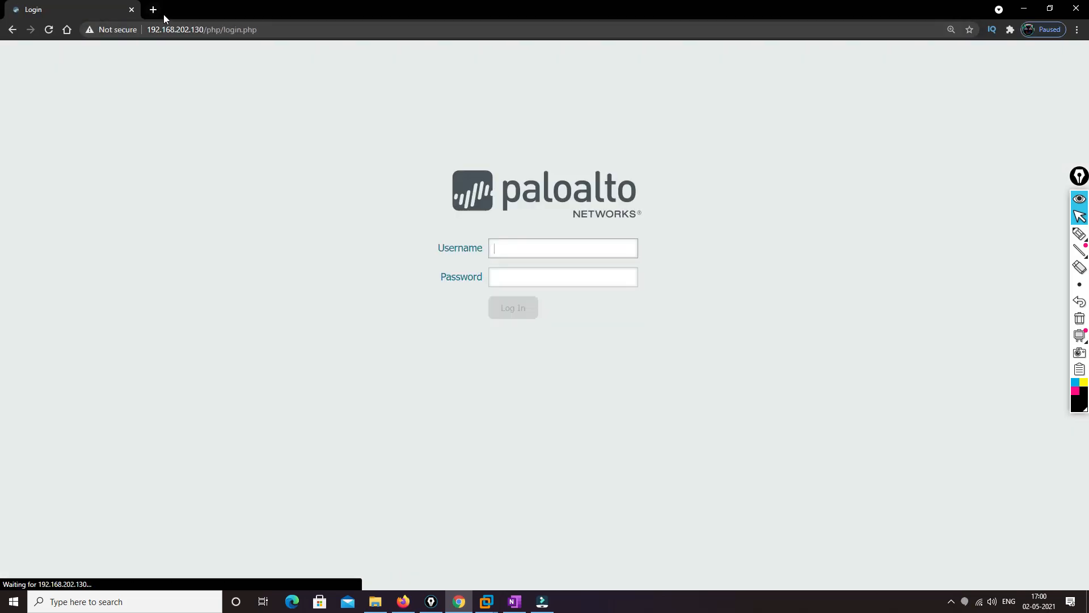
Open the second Palo Alto firewall's login page at 192.168.202.131 in a new browser tab
left_click(153, 10)
type("192.168.202.130")
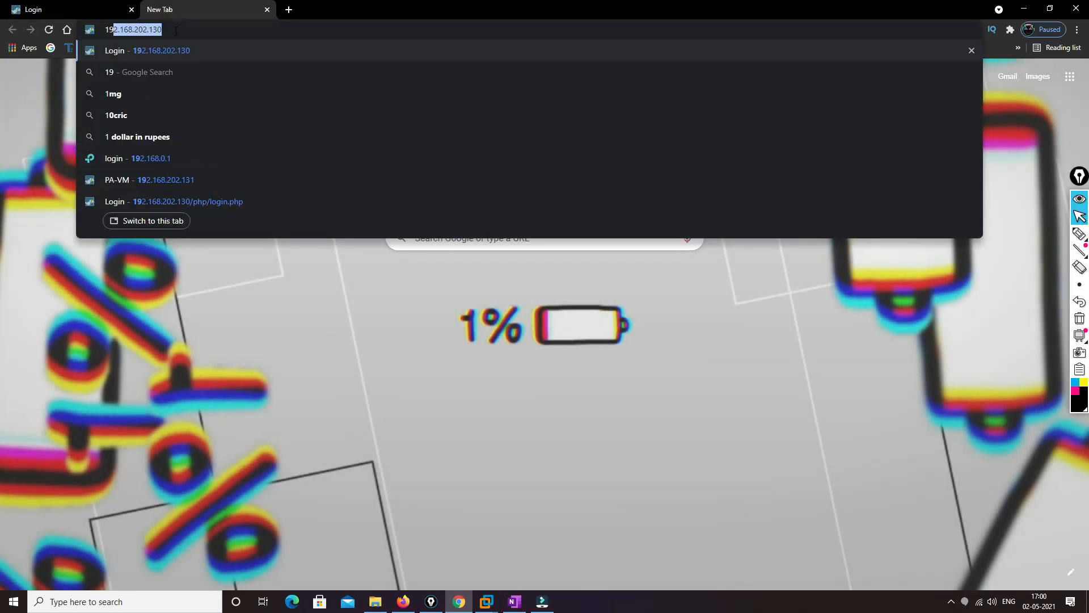
key("Return")
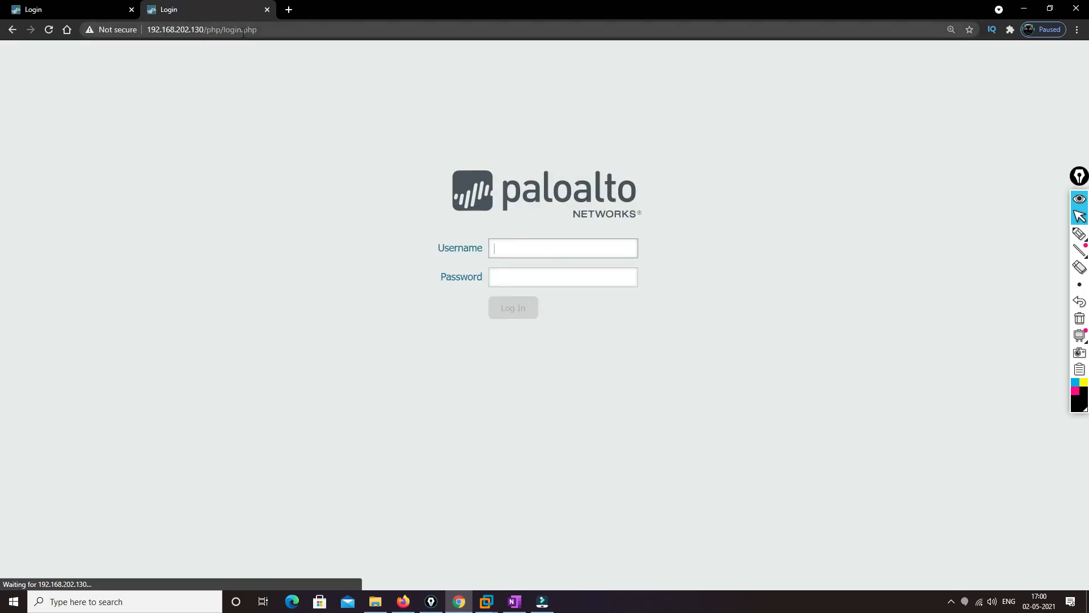
left_click(202, 30)
left_click(203, 30)
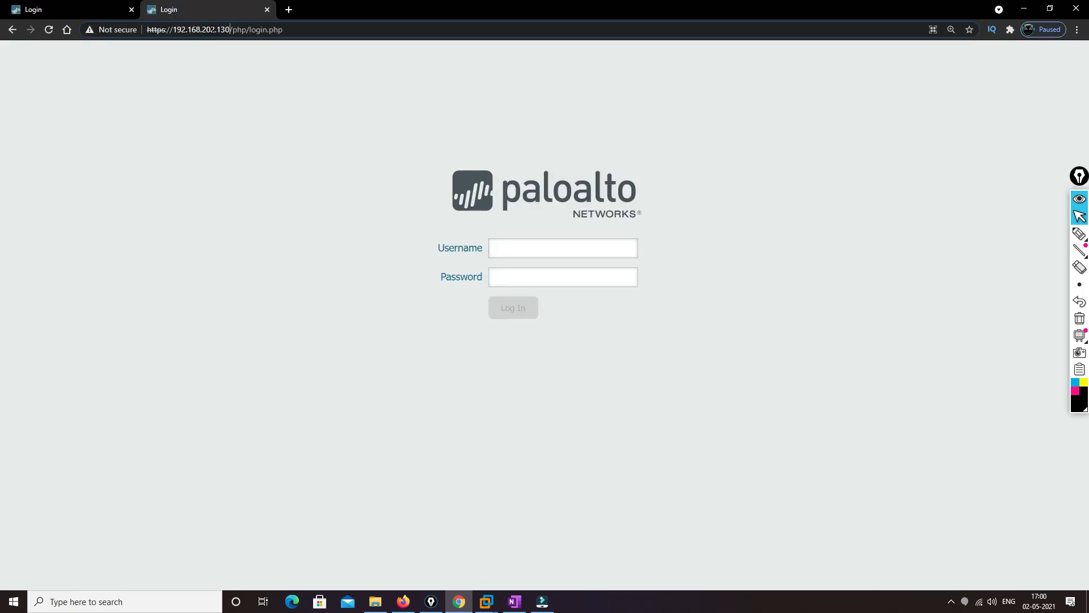
key("BackSpace")
type("1")
key("Return")
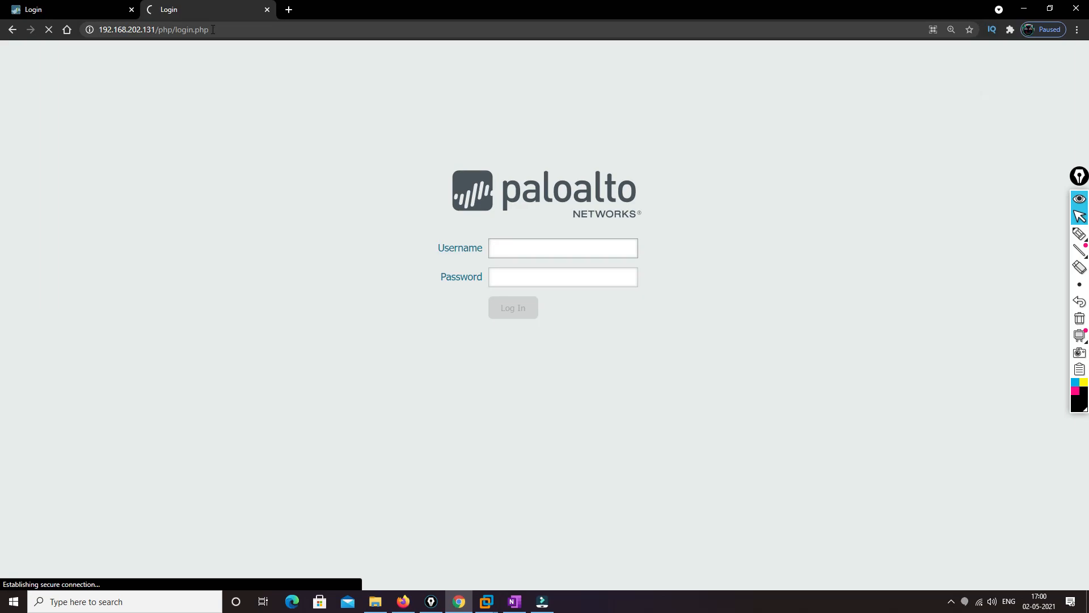
Try to log in to the firewall at 192.168.202.130 with username admin and the account password
left_click(55, 10)
left_click(506, 246)
type("admin")
key("Tab")
type("admin")
key("Return")
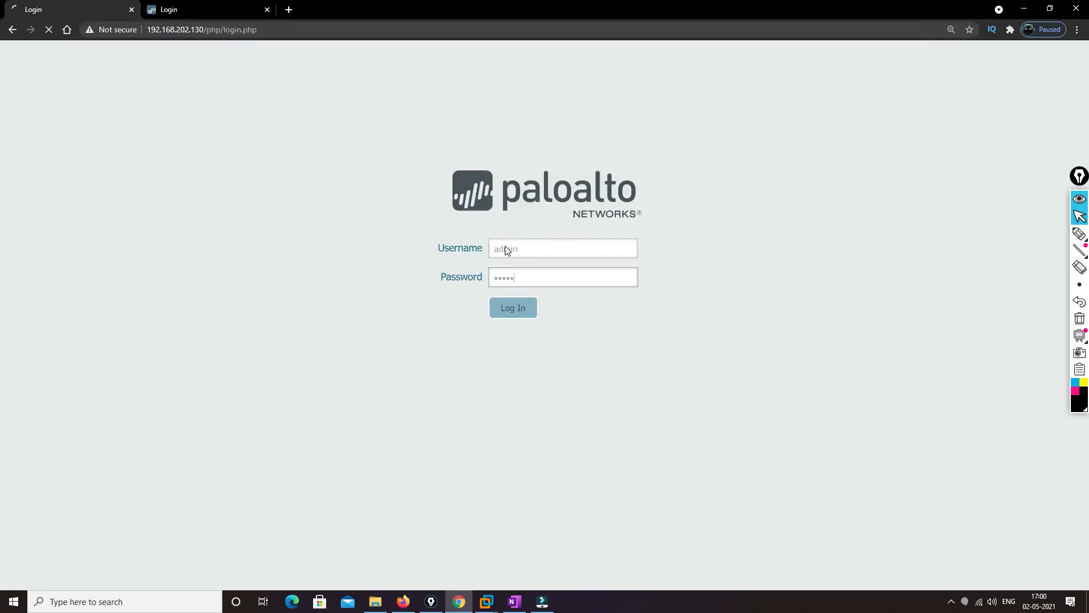
Submit username admin and the account password on the 192.168.202.131 firewall's login page, and return to the first firewall's page
key("ctrl+Tab")
left_click(525, 253)
type("admin")
key("Tab")
type("ad")
key("Return")
key("ctrl+Tab")
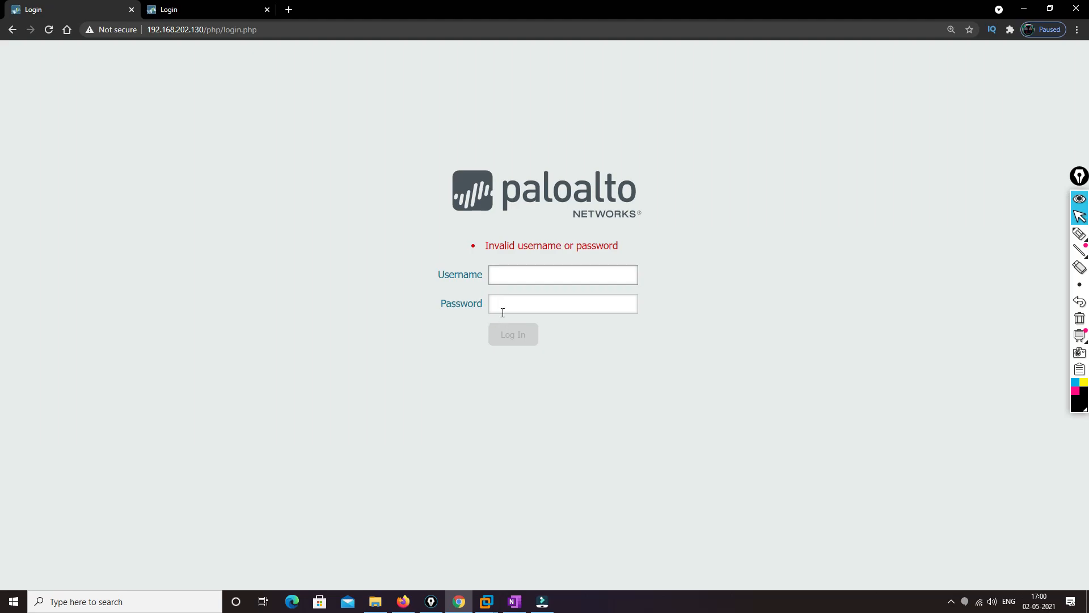
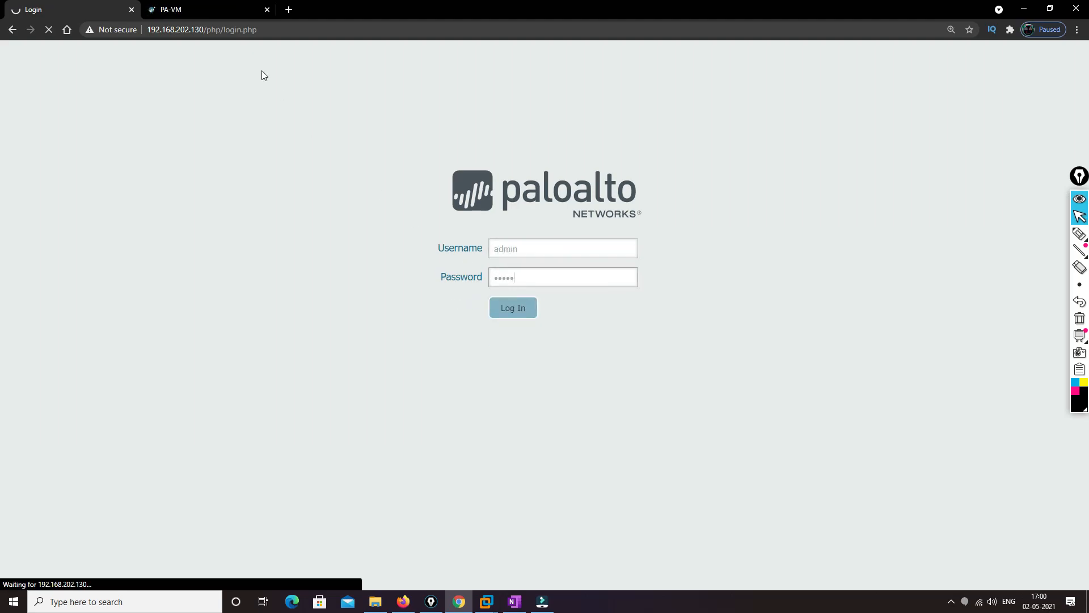
Dismiss the welcome message on both firewalls, 192.168.202.131 and 192.168.202.130
key("ctrl+Tab")
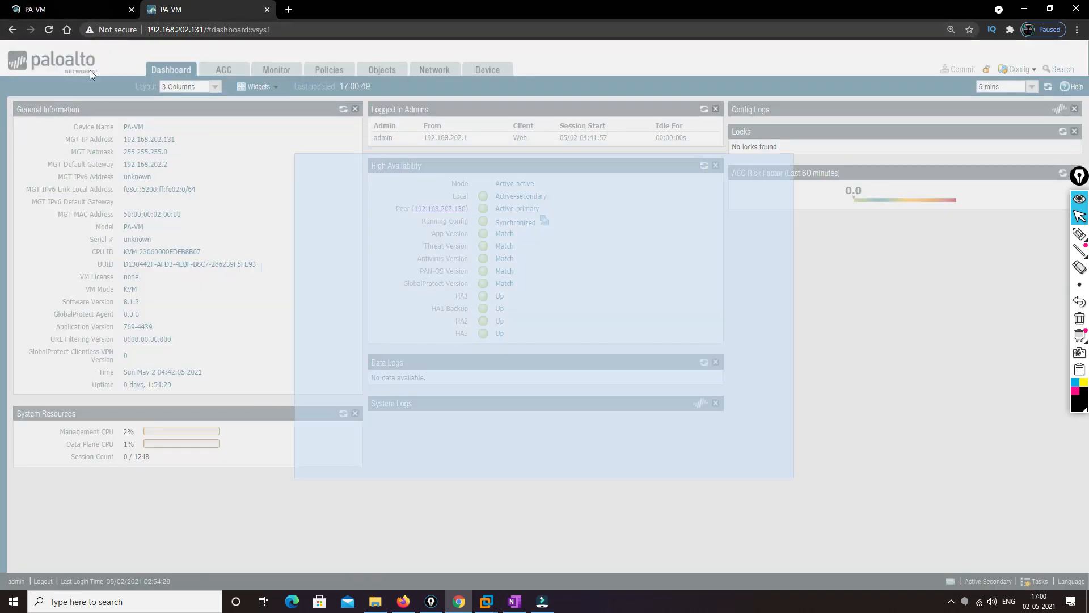
left_click(758, 463)
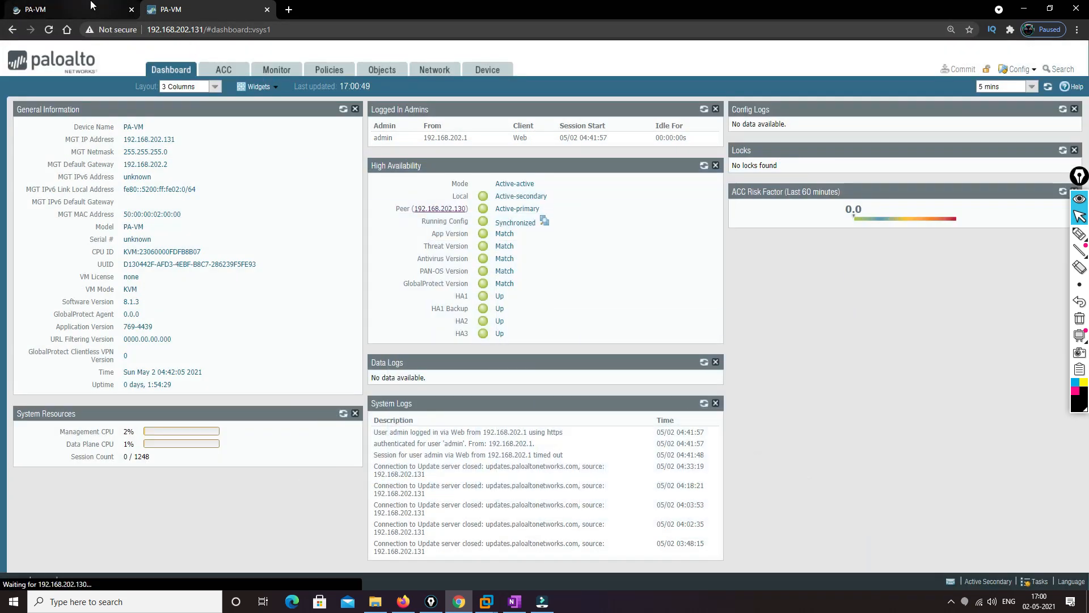
left_click(91, 7)
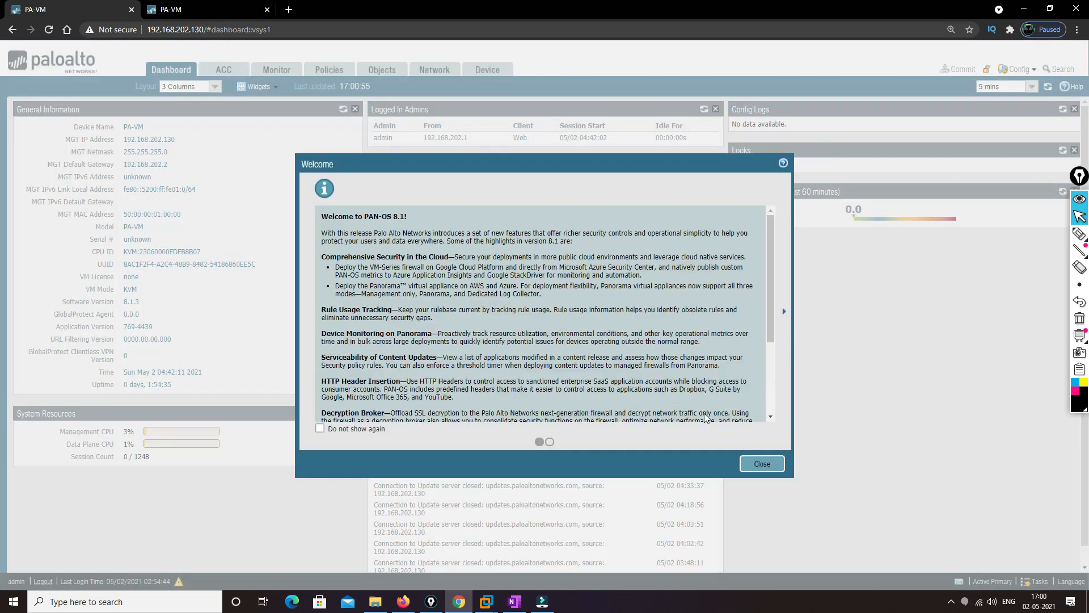
left_click(778, 465)
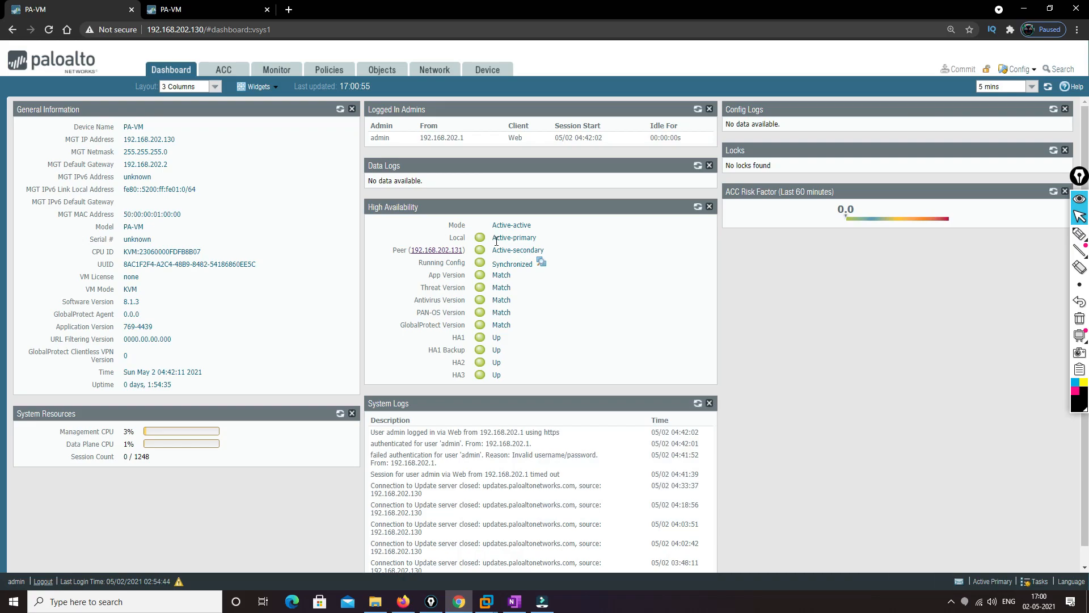
Compare the local High Availability role on the dashboards of both firewalls, ending on 192.168.202.130
left_click_drag(494, 239, 536, 239)
left_click(208, 6)
left_click_drag(497, 197, 559, 201)
left_click(68, 5)
left_click(794, 313)
left_click_drag(494, 239, 543, 246)
left_click(800, 361)
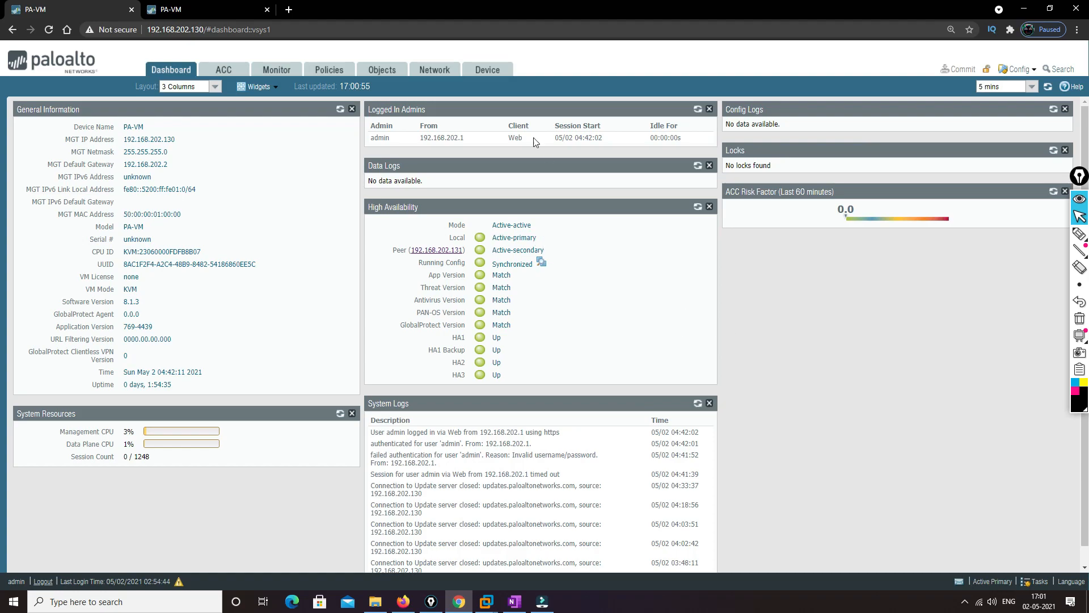
In the Active/Active HA config, unbind ethernet1/1's floating IP 192.168.20.50 from the Active-Primary device, with Device 0 priority 0 and Device 1 priority 255
left_click(485, 70)
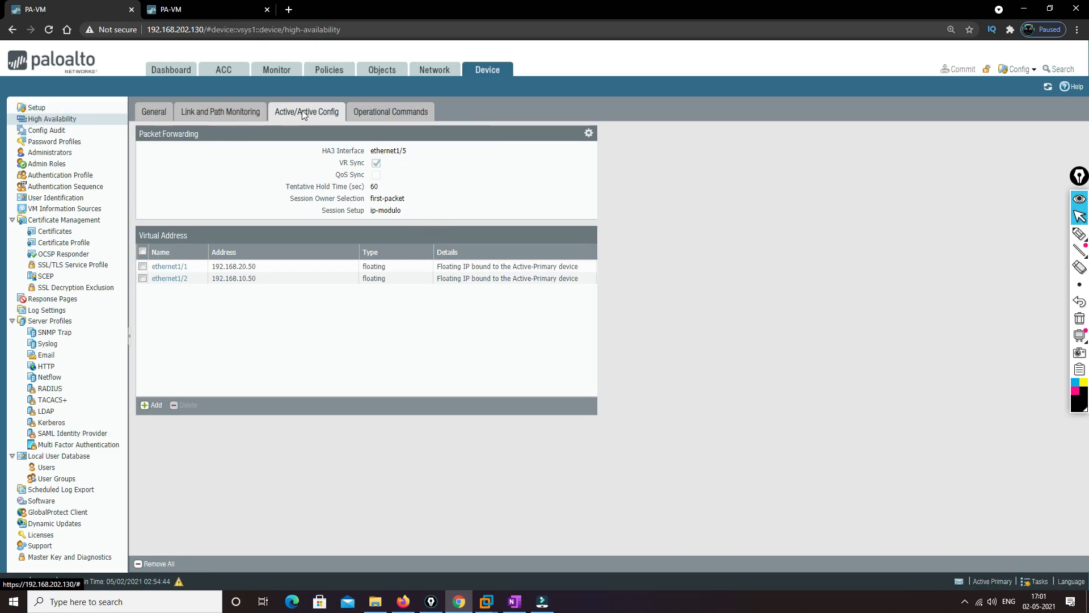
left_click(168, 267)
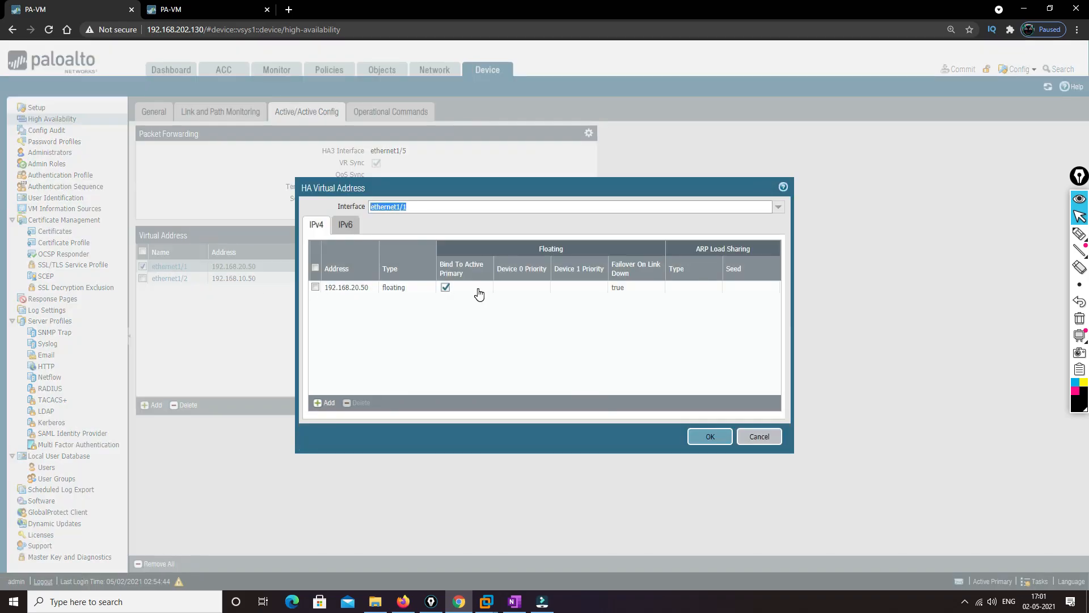
left_click(343, 287)
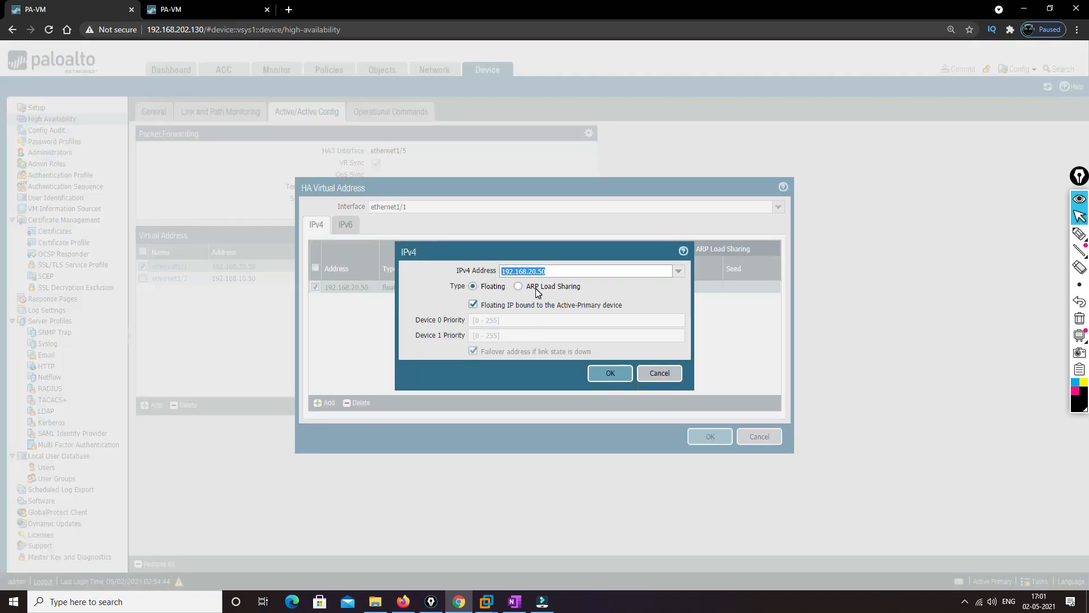
left_click(473, 305)
left_click(483, 321)
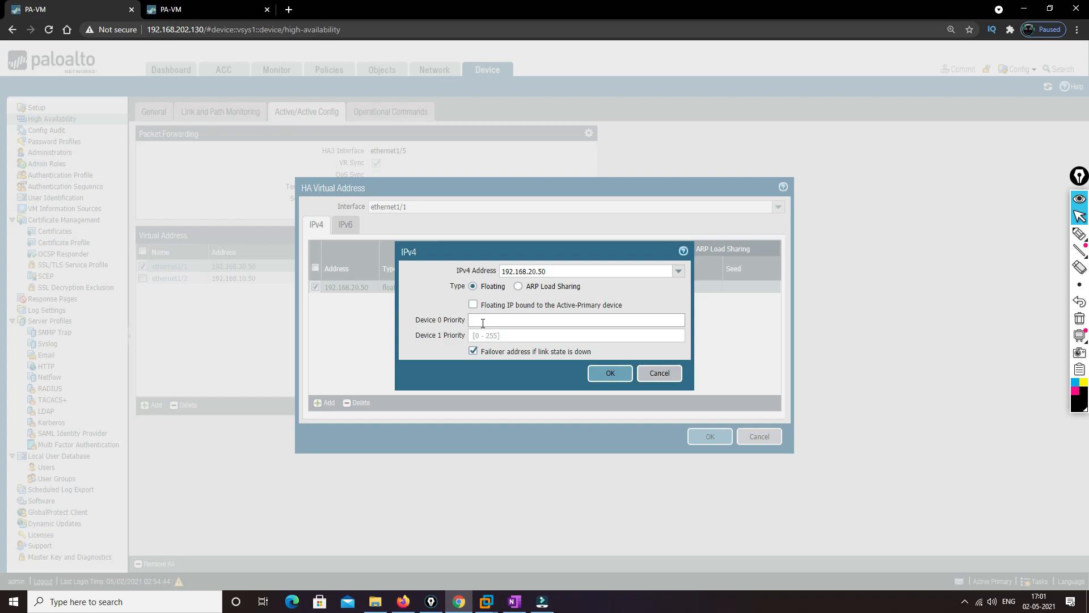
key("Tab")
type("55")
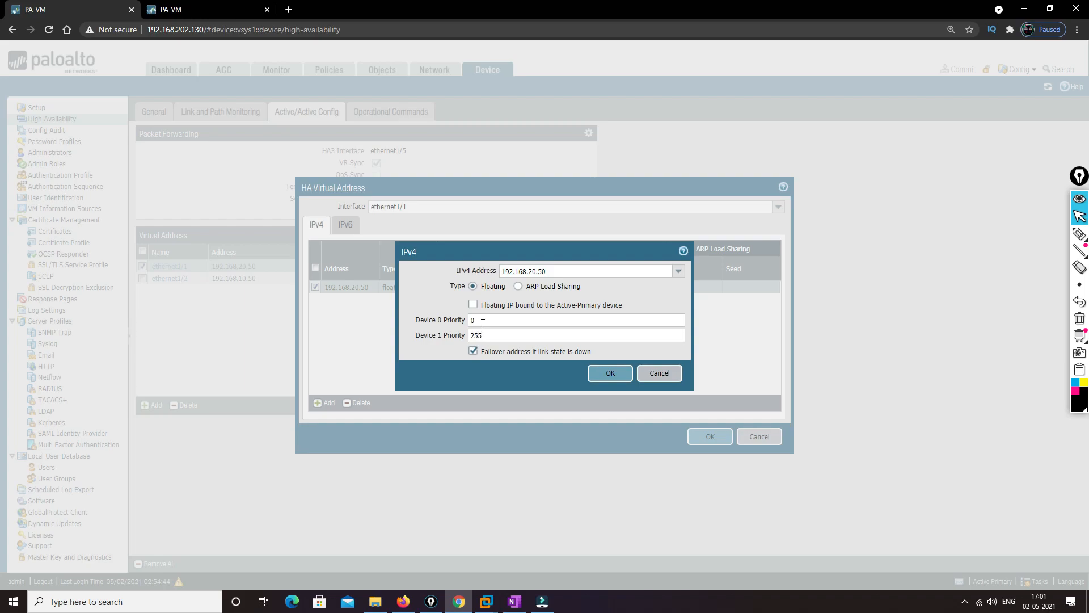
double_click(527, 272)
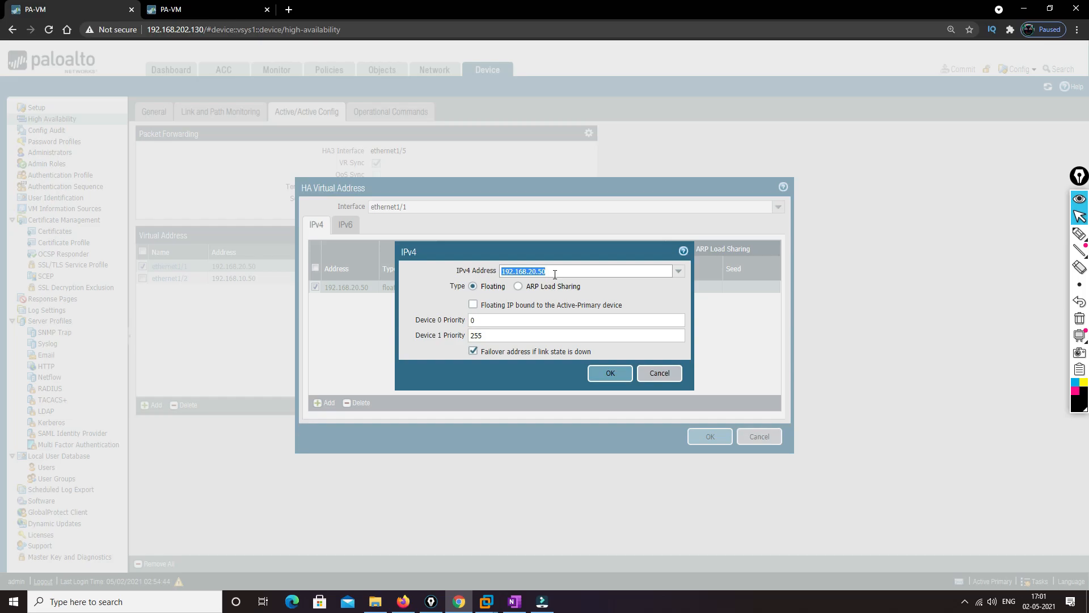
left_click(605, 374)
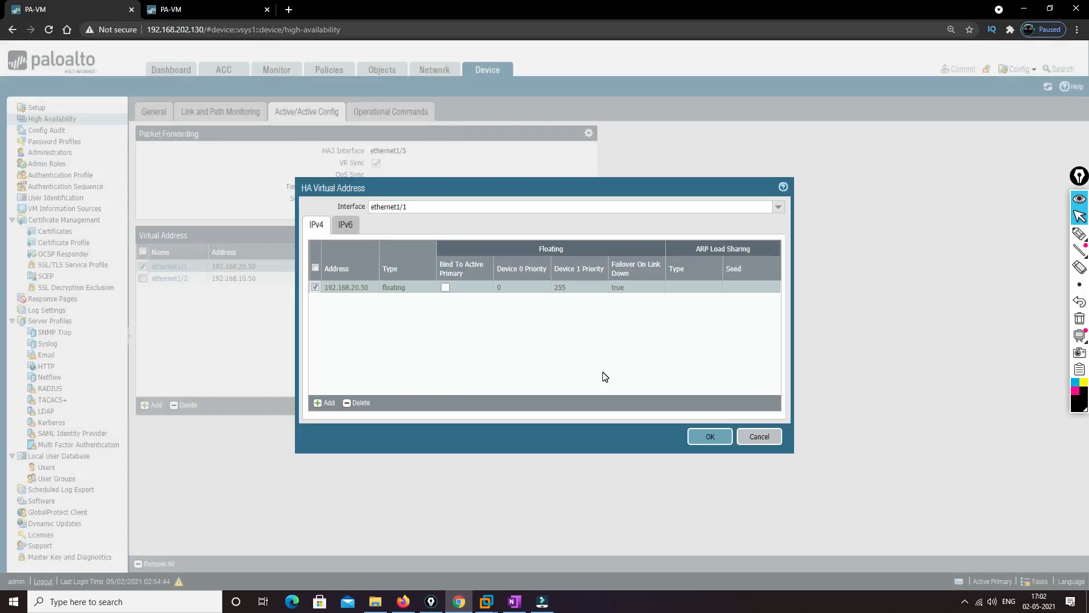
Add floating IP 192.168.20.51 to ethernet1/1 with Device 0 priority 255 and Device 1 priority 0, and save the virtual address
left_click(329, 403)
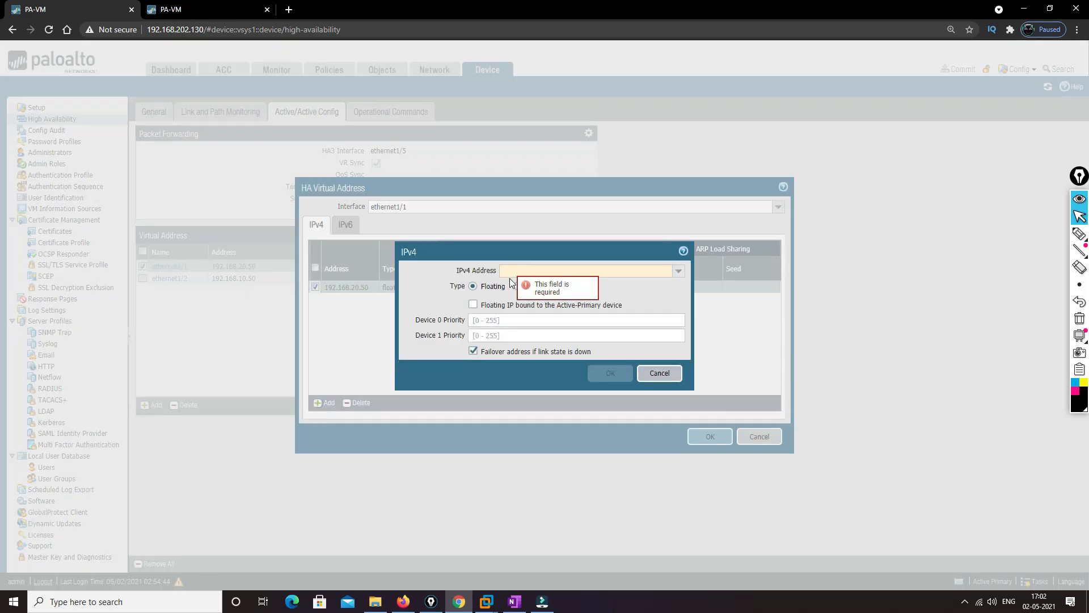
type("192")
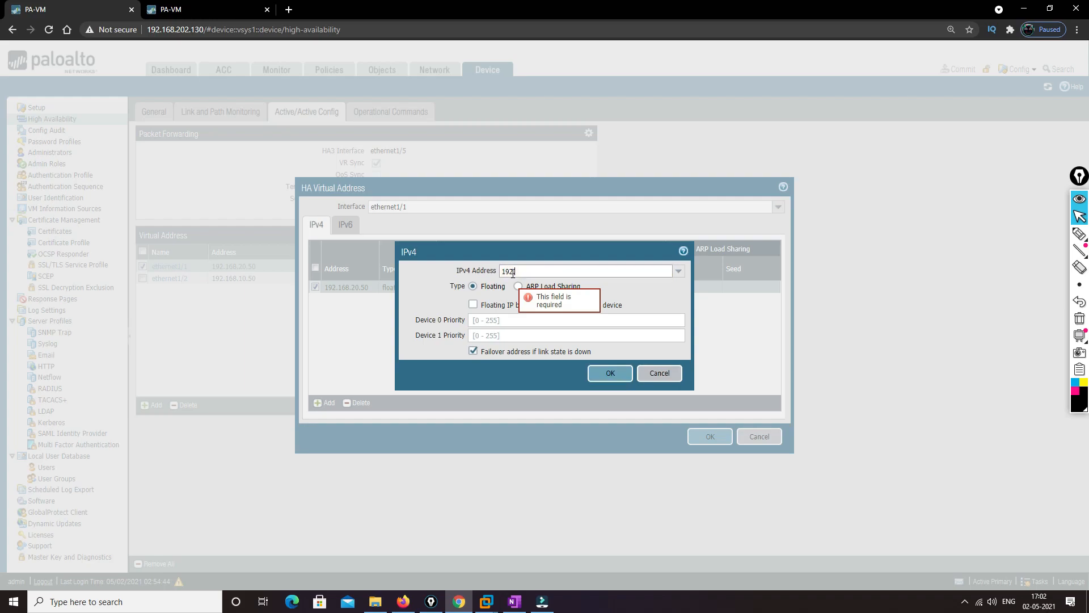
type(".168.2")
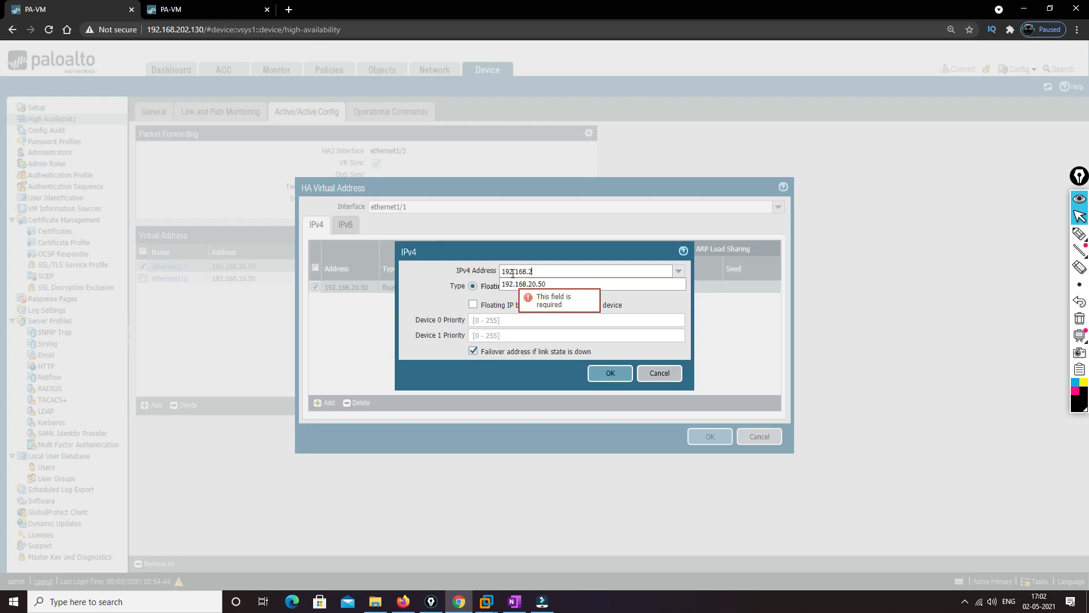
type("0.51")
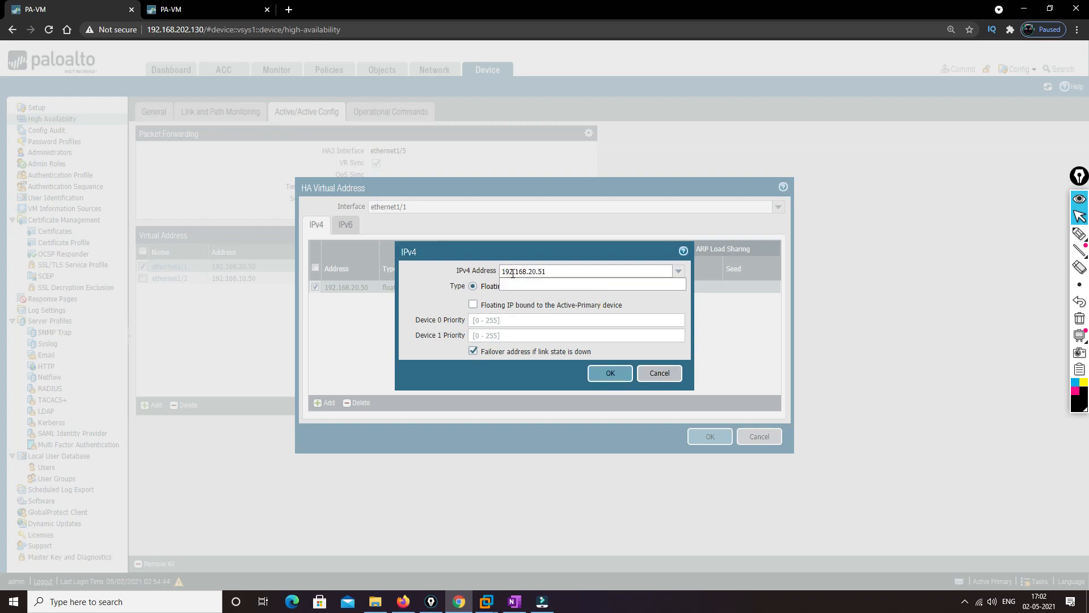
left_click(473, 305)
left_click(473, 305)
left_click(475, 319)
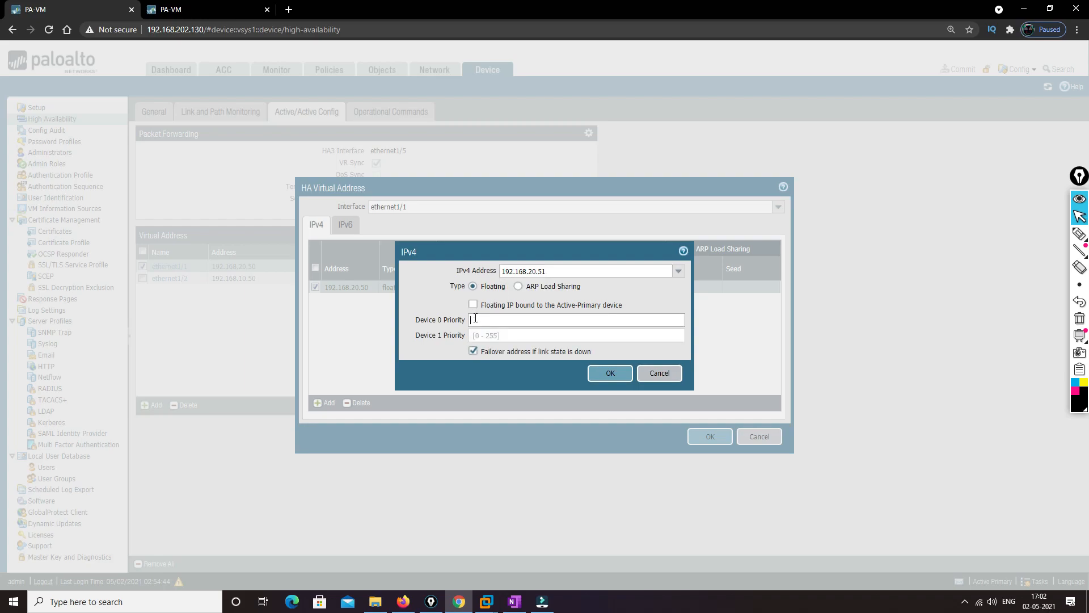
type("255")
key("Tab")
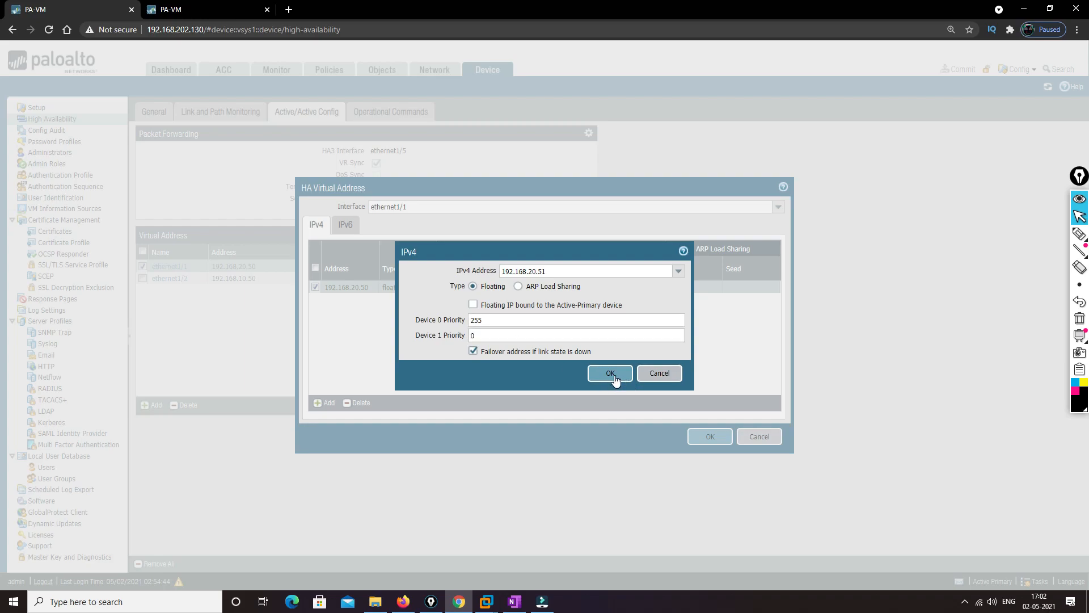
left_click(613, 374)
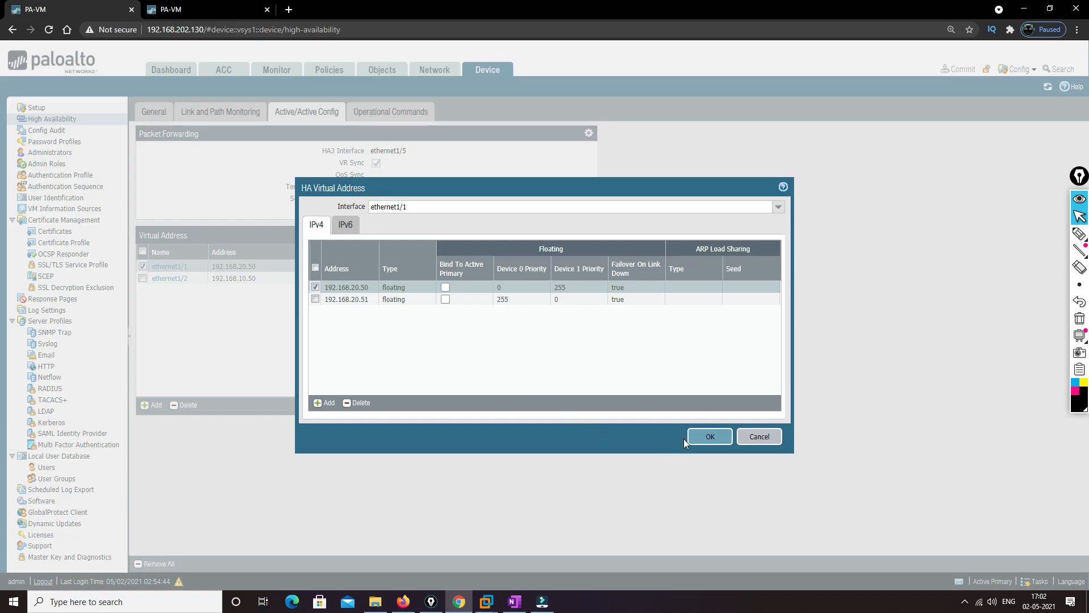
left_click(710, 436)
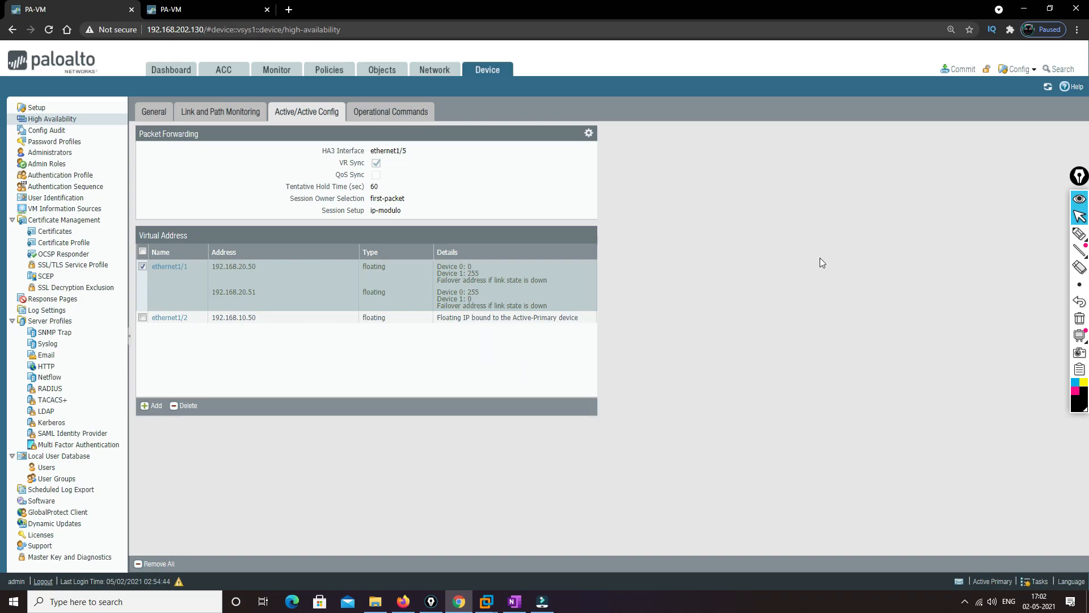
Commit the virtual address changes and check the commit's status in the Task Manager
left_click(963, 70)
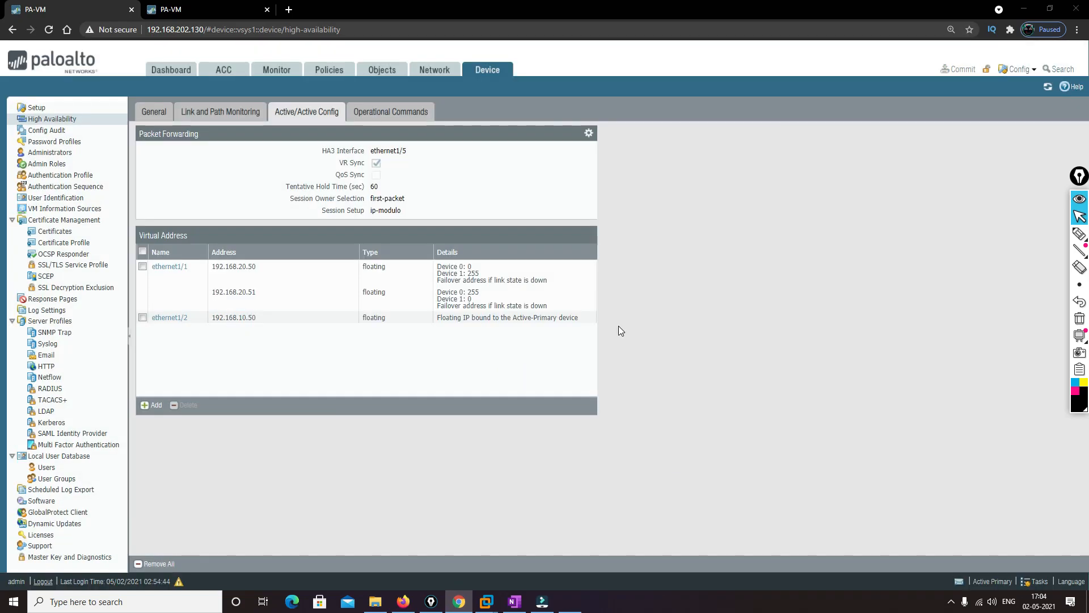
left_click(1037, 581)
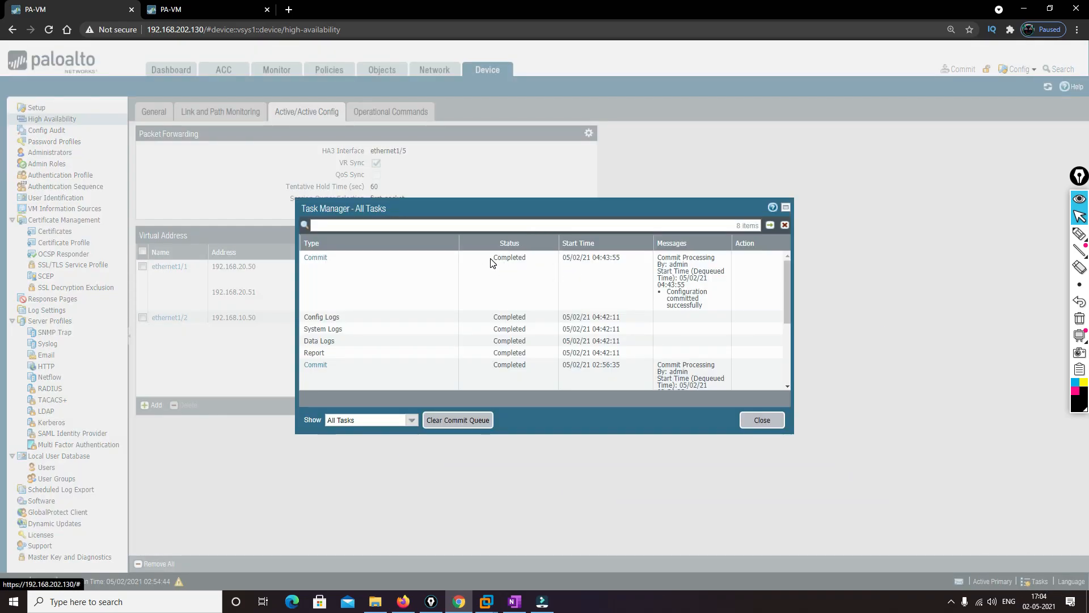
left_click(491, 259)
left_click(762, 419)
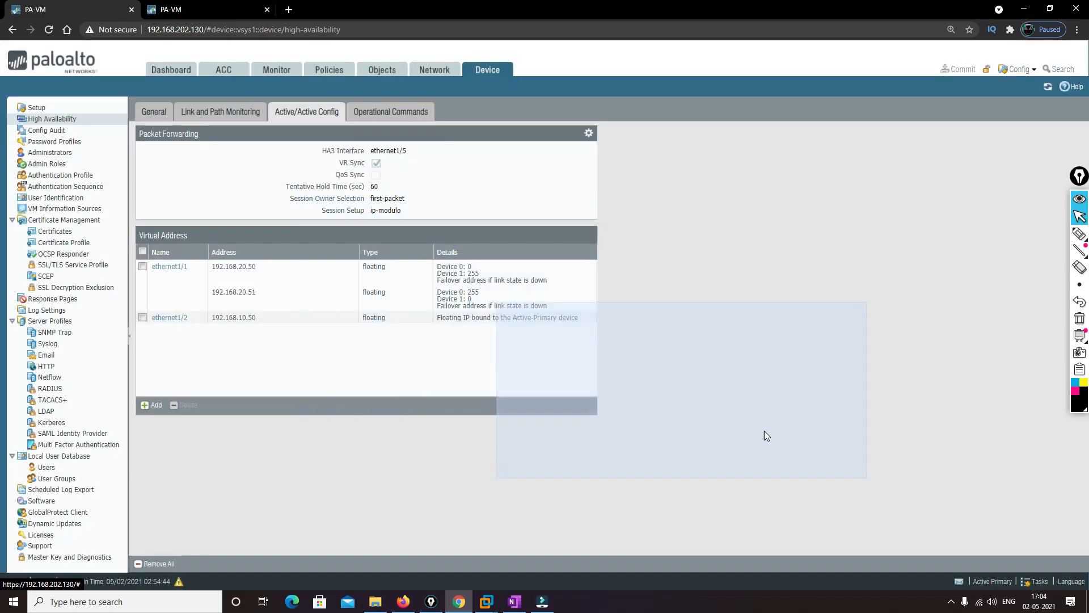
Create a NAT policy rule whose name starts with IN_O, with source zone Inside and destination zone Outside
left_click(332, 71)
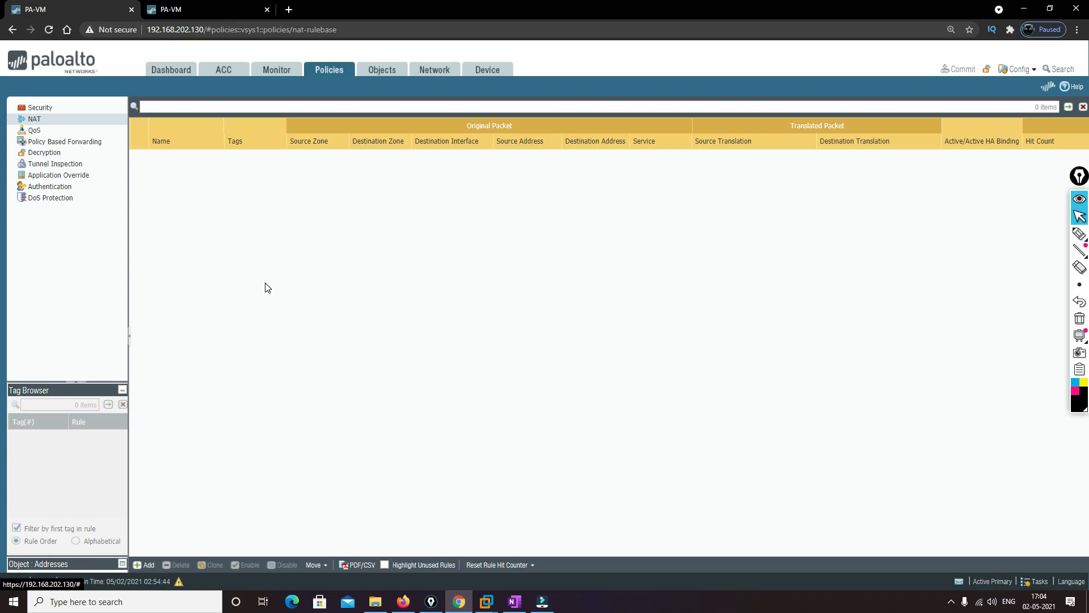
left_click(146, 565)
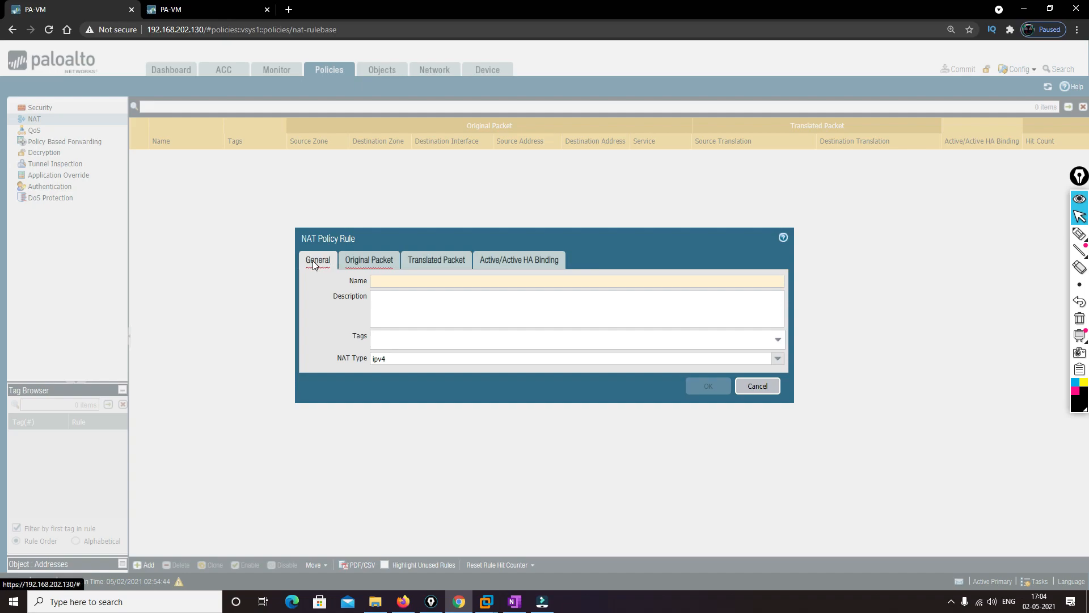
type("IN_OUT")
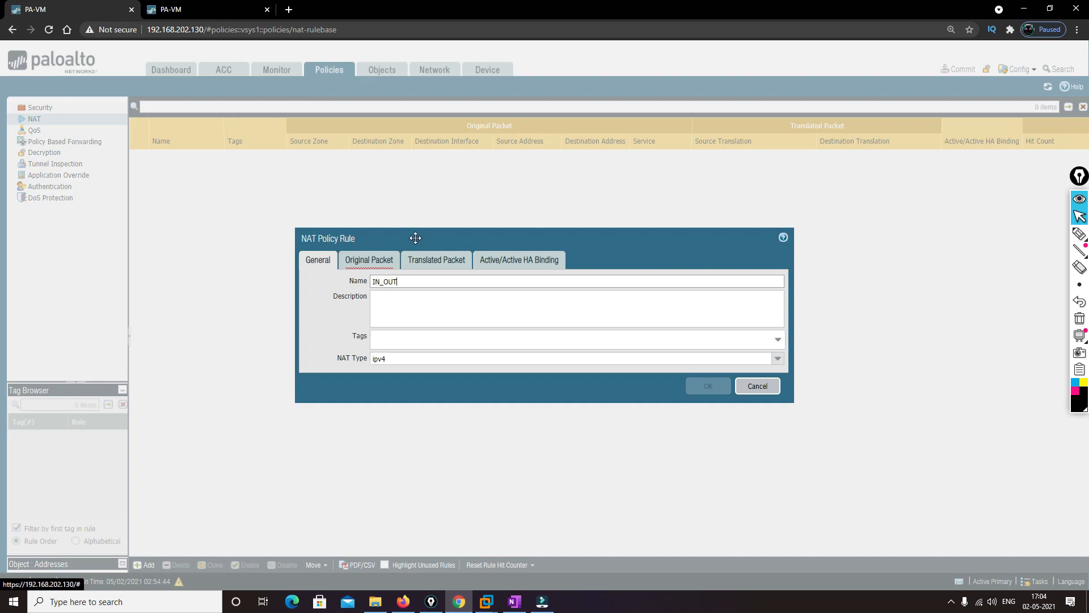
left_click(376, 260)
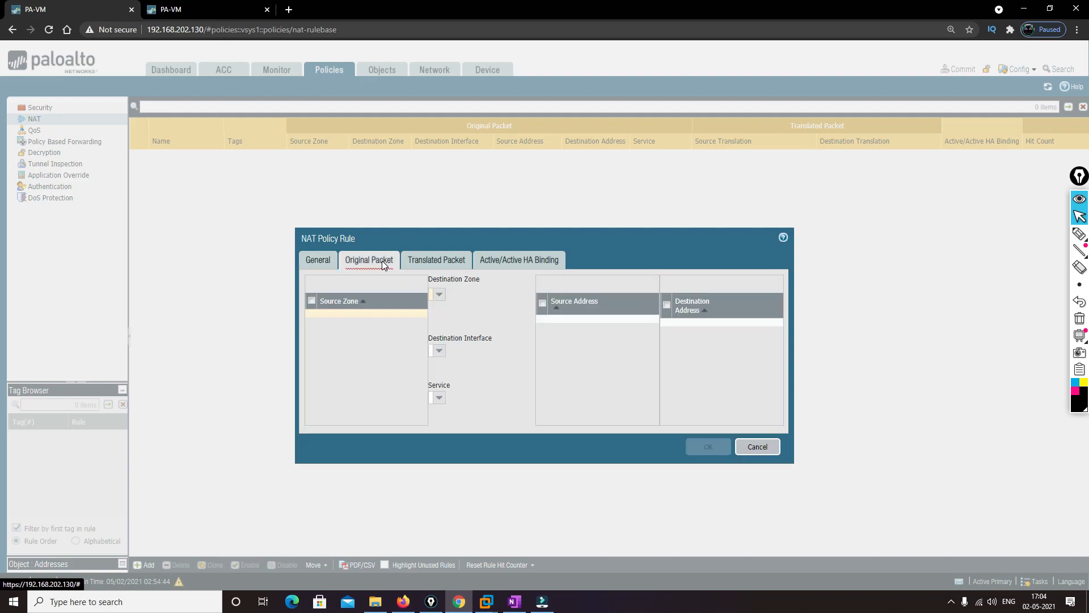
left_click(315, 417)
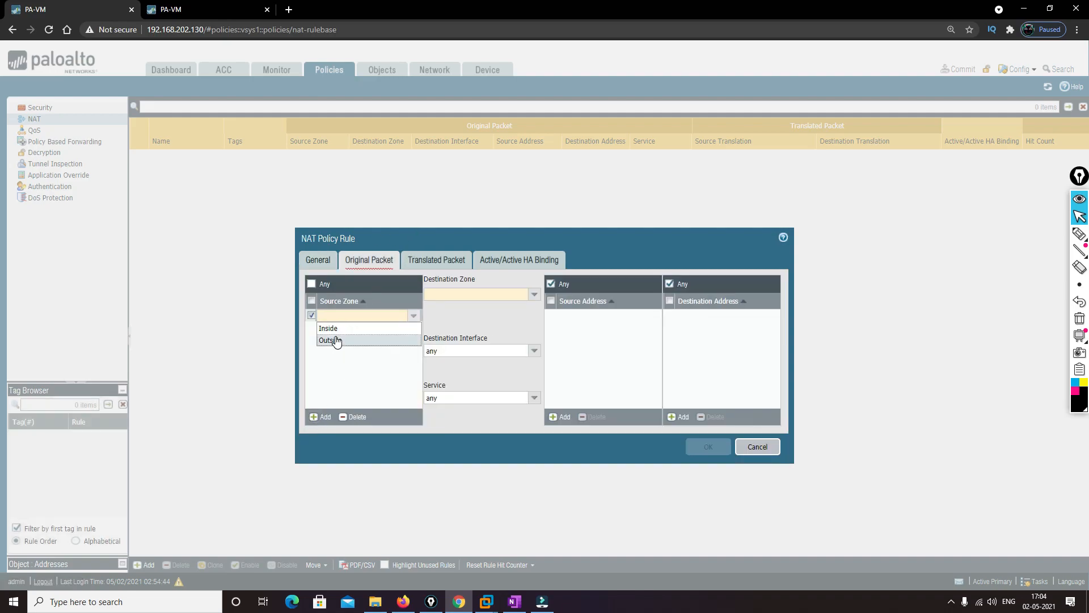
left_click(333, 335)
left_click(533, 295)
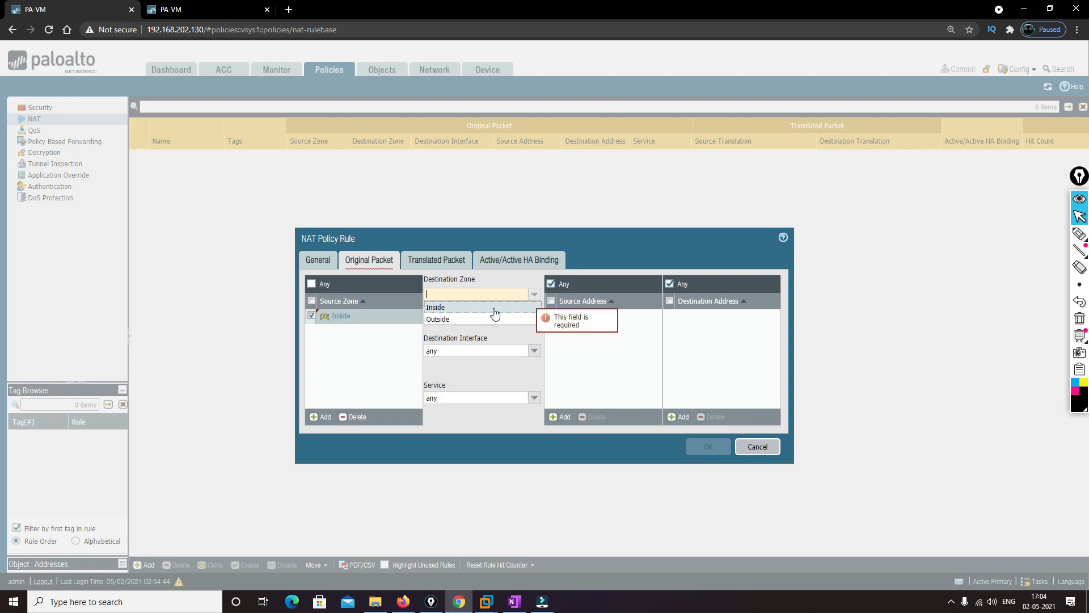
left_click(457, 316)
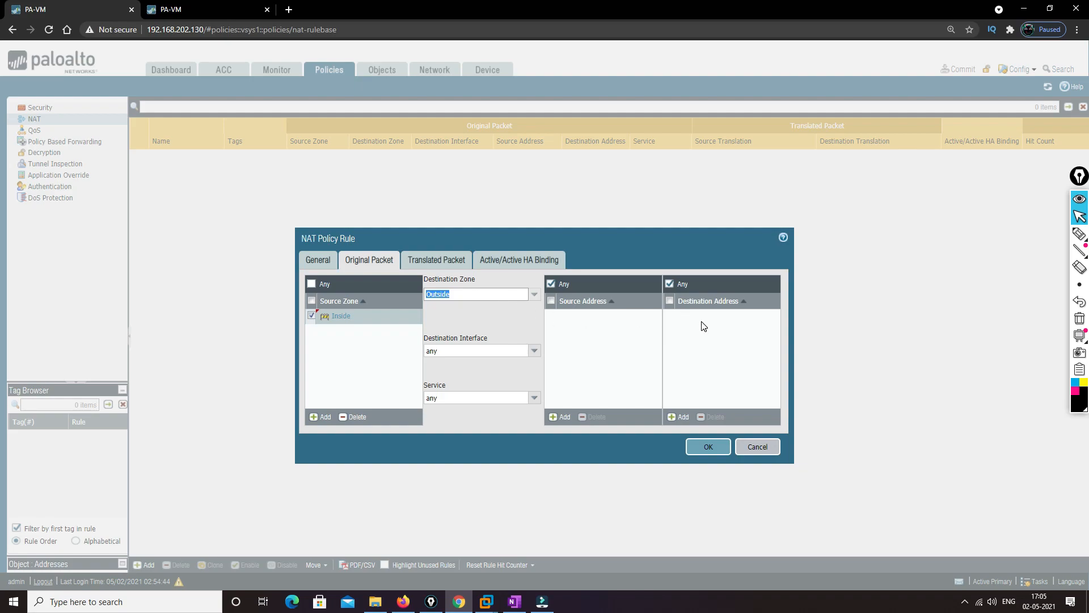
Set the rule's source address translation to Dynamic IP And Port, using the interface address of ethernet1/1
left_click(433, 261)
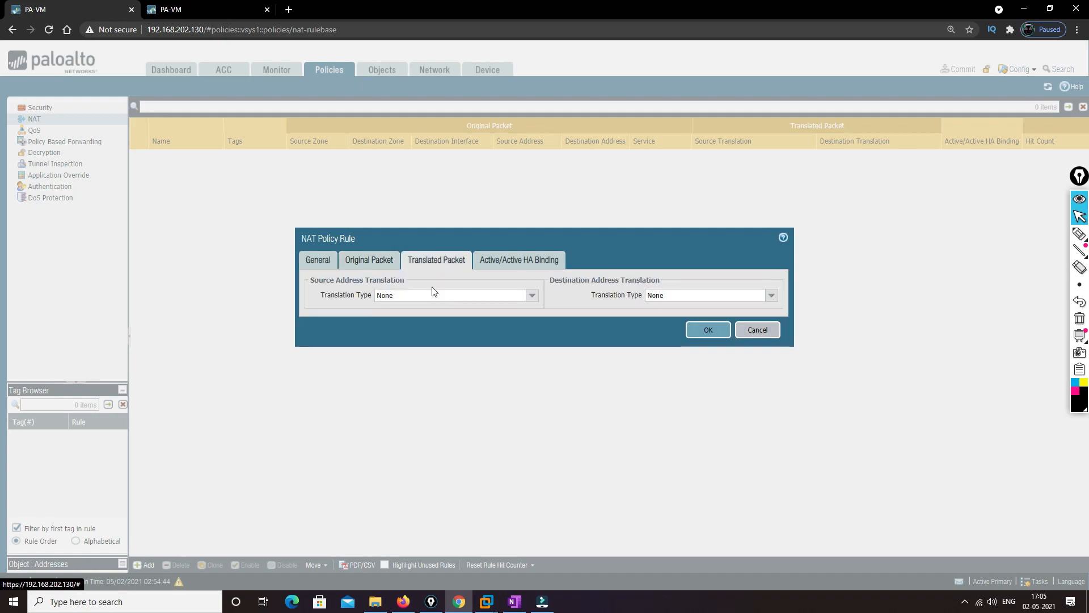
left_click(532, 295)
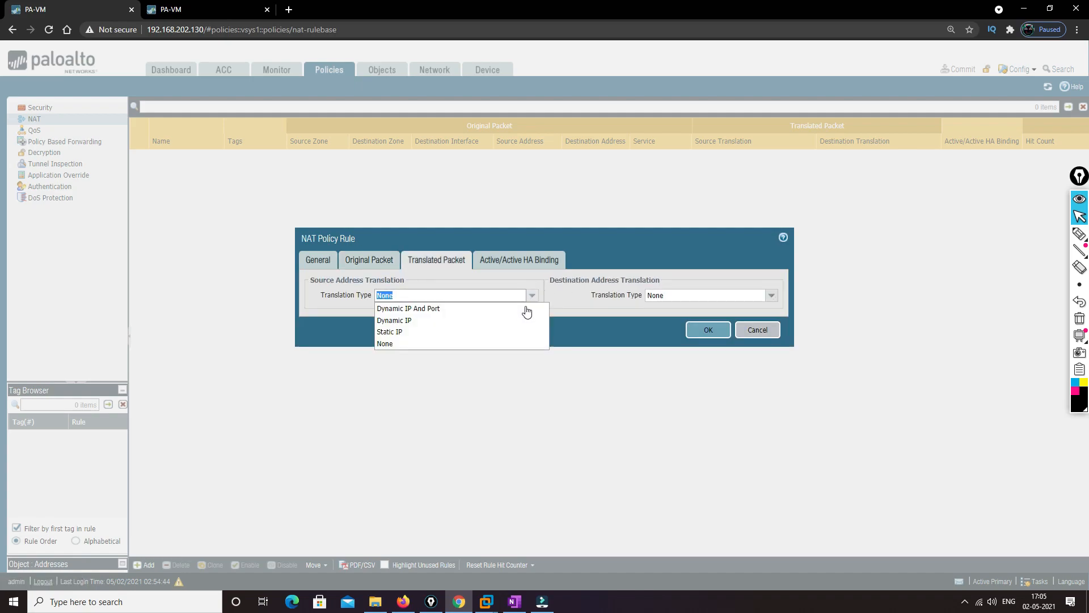
left_click(447, 309)
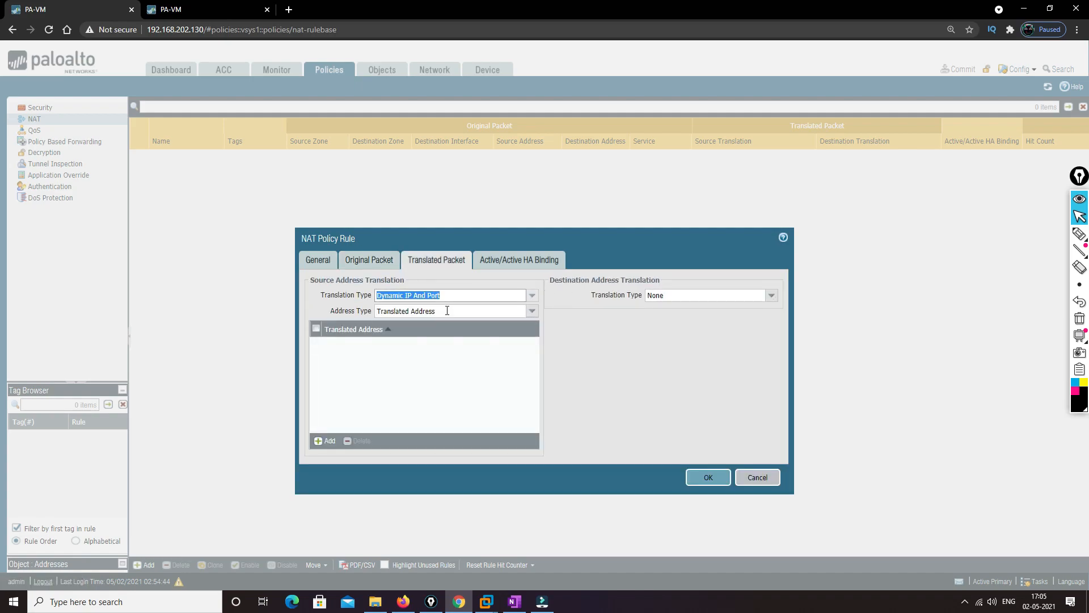
left_click(532, 311)
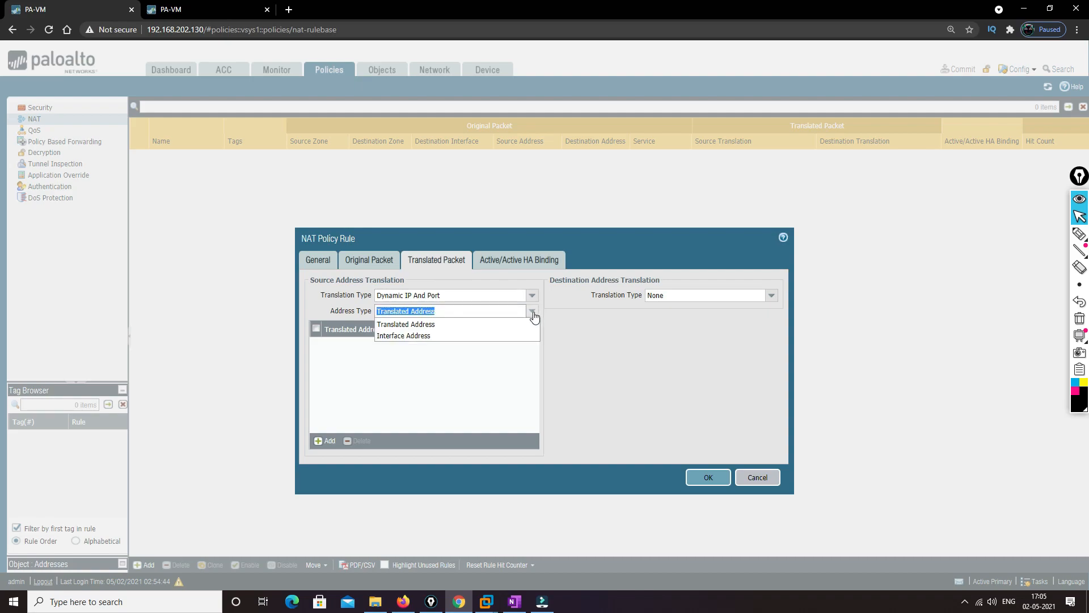
left_click(414, 336)
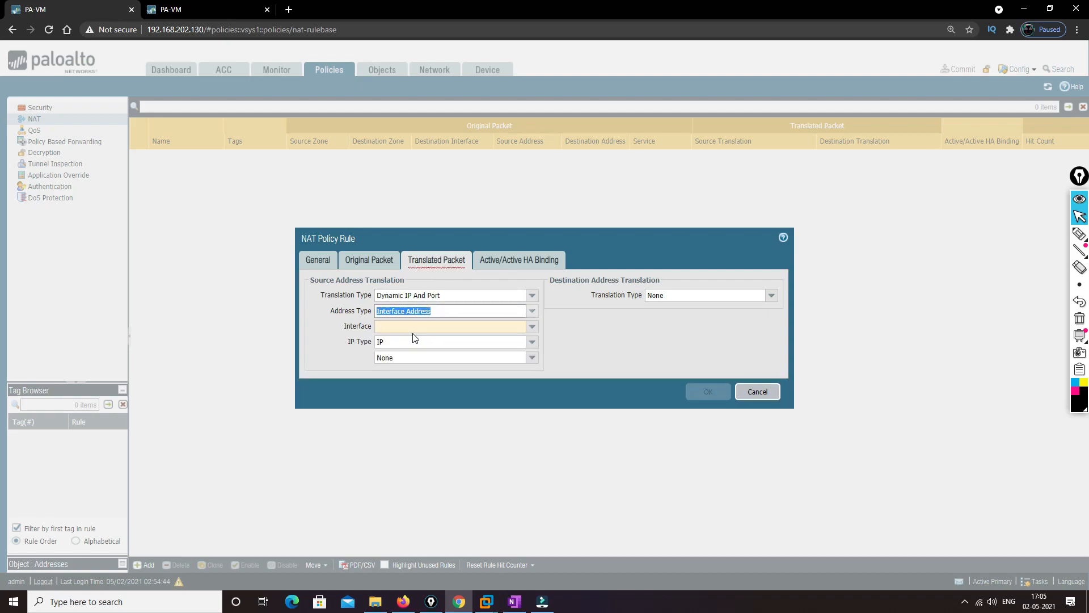
left_click(533, 327)
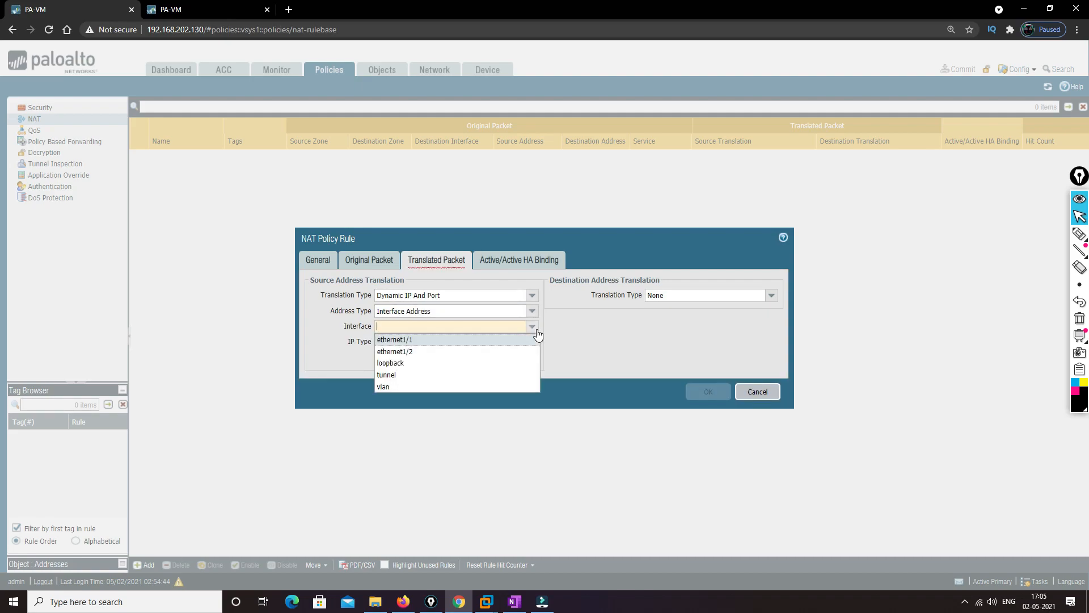
left_click(403, 340)
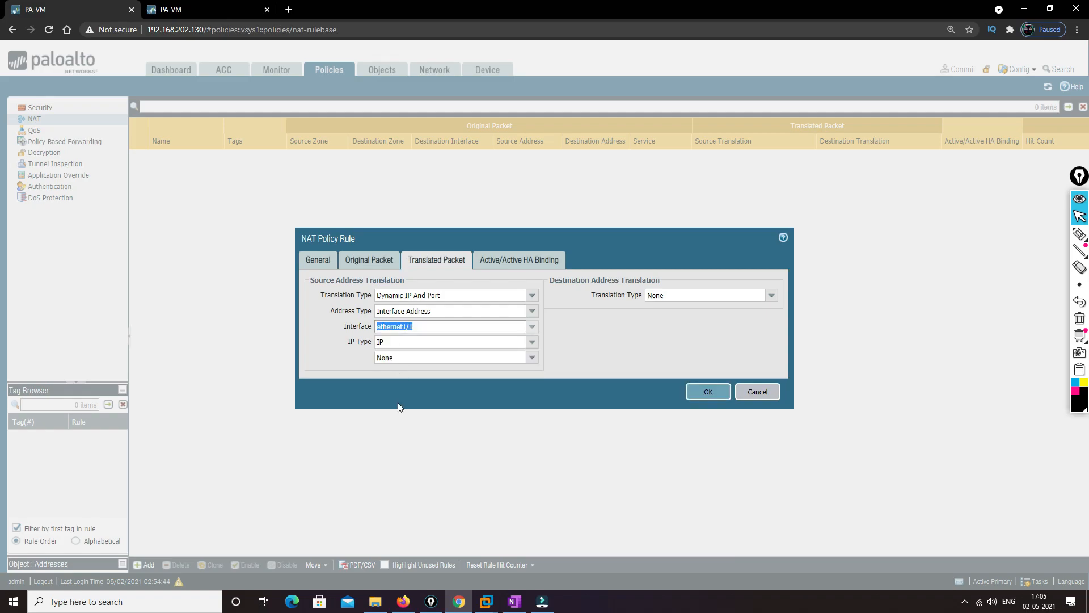
Check the floating IPs in the EVE topology in Firefox, and set the rule's translated IP type to Floating IP with 192.168.20.50
left_click(403, 602)
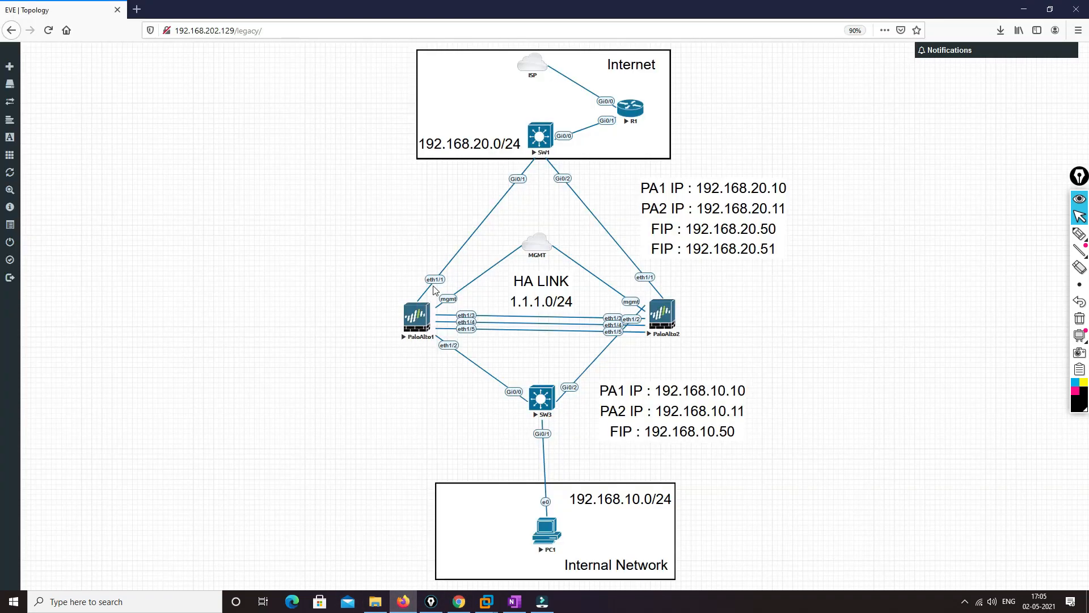
left_click(1024, 9)
left_click(533, 342)
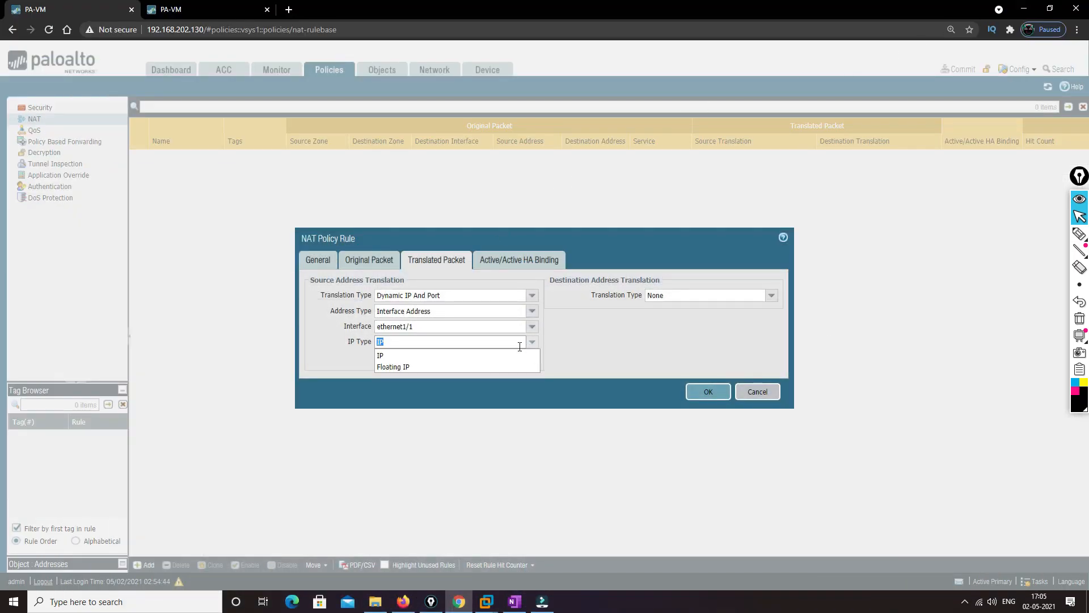
left_click(401, 367)
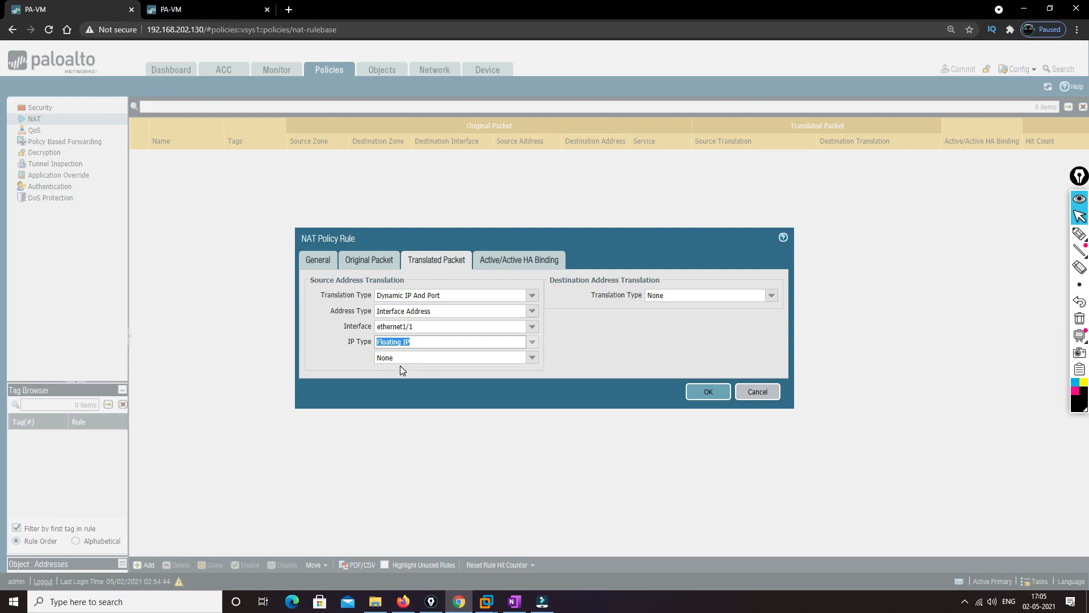
left_click(532, 359)
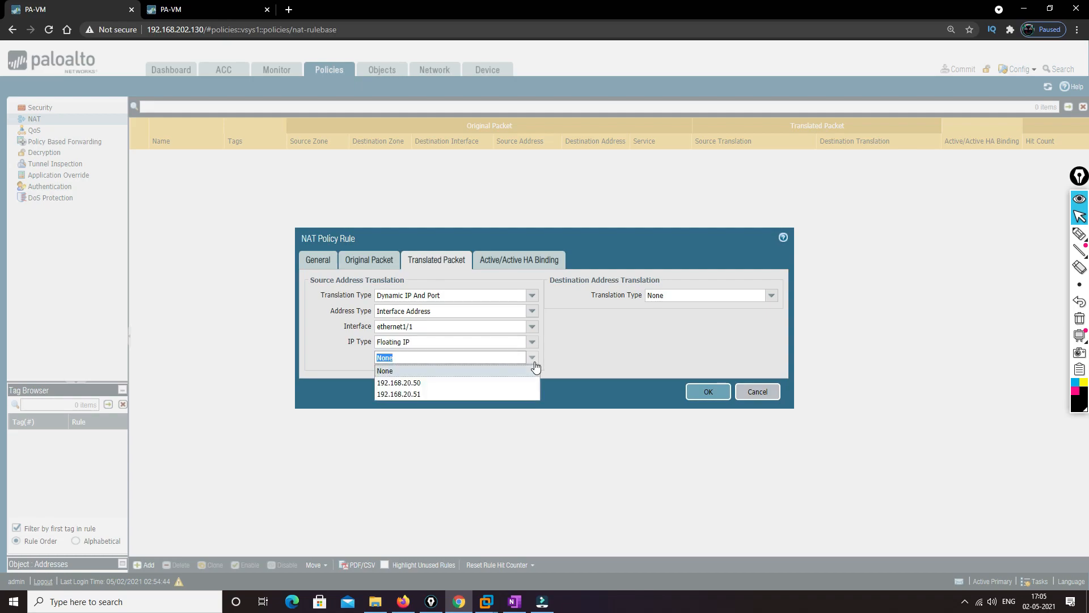
left_click(421, 384)
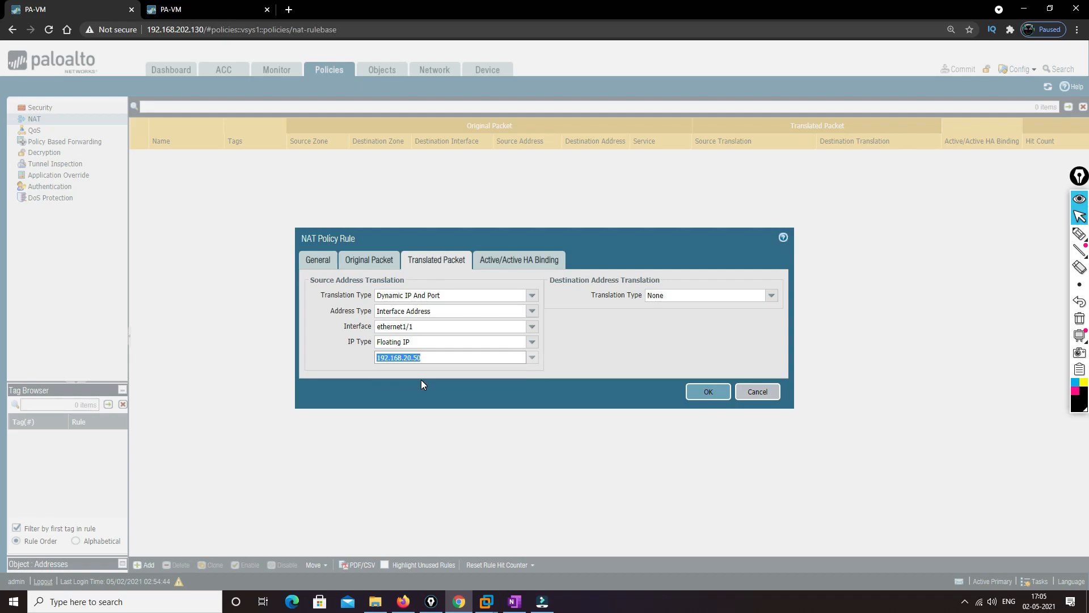
left_click(627, 355)
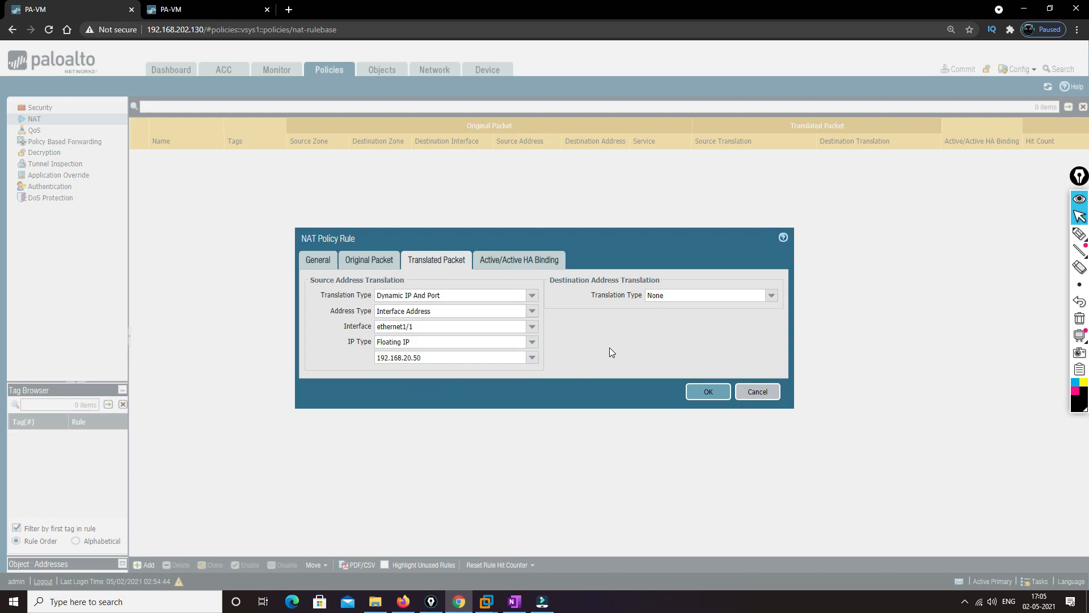
Set the rule's Active/Active HA binding to device 0 and save the NAT rule
left_click(494, 255)
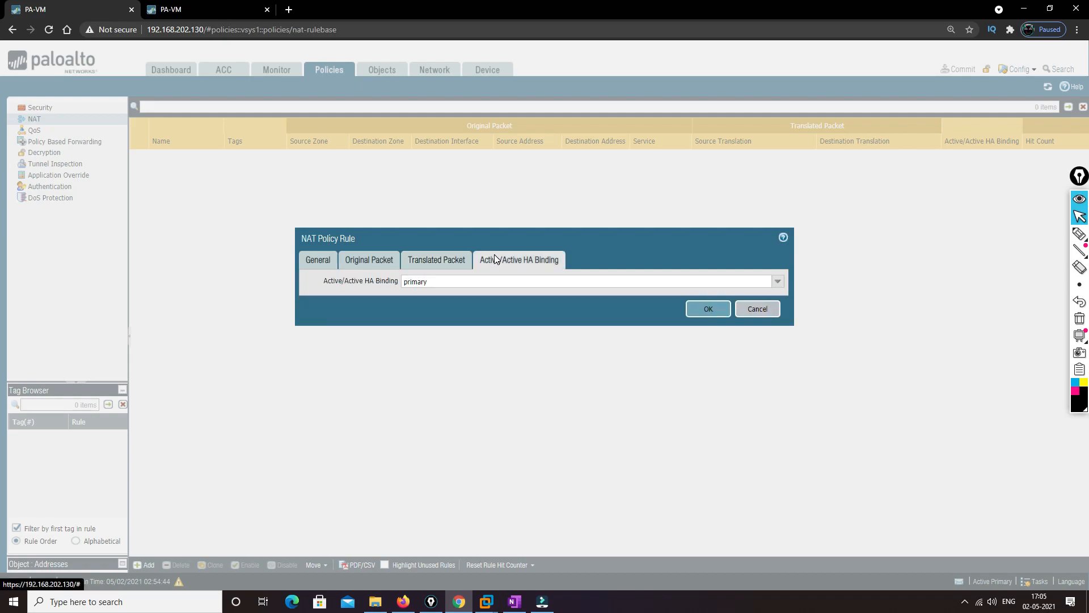
left_click(777, 282)
left_click(417, 318)
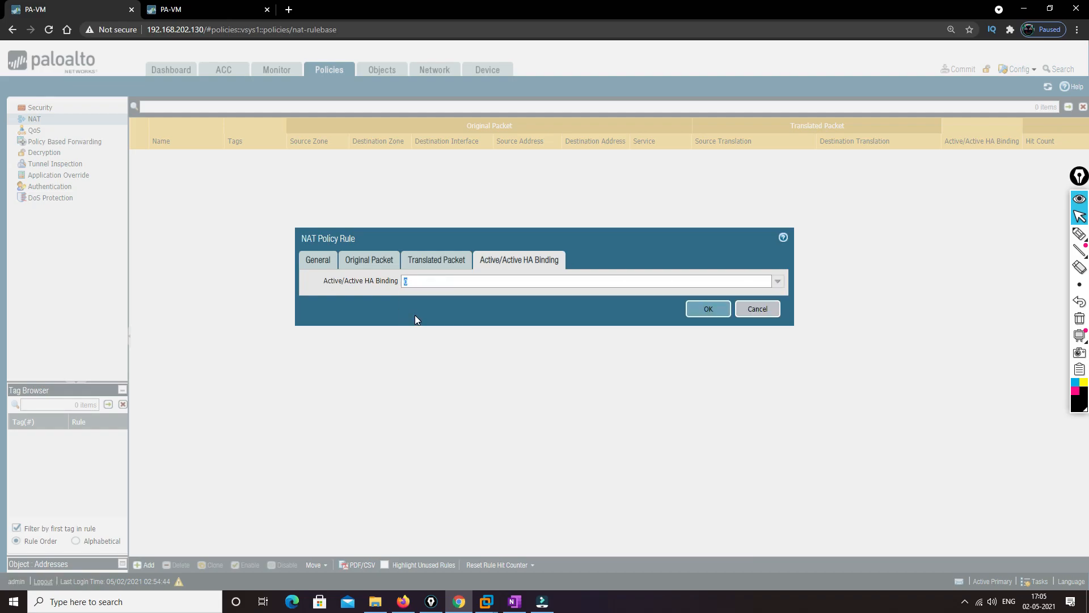
left_click(706, 311)
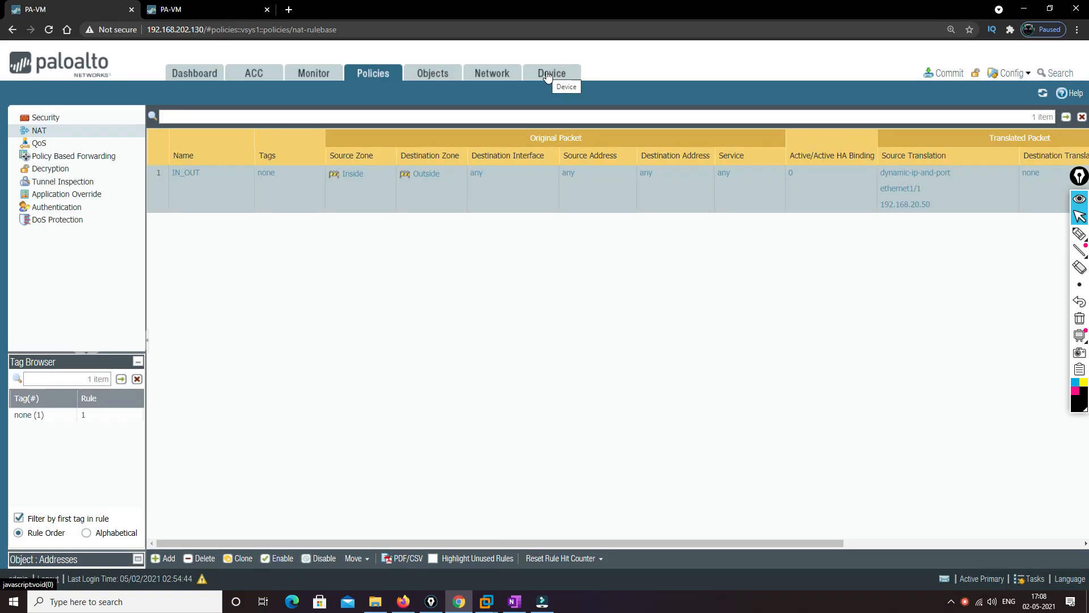
Compare the Device ID in the High Availability setup of both firewalls, PA1 and PA2
left_click(547, 75)
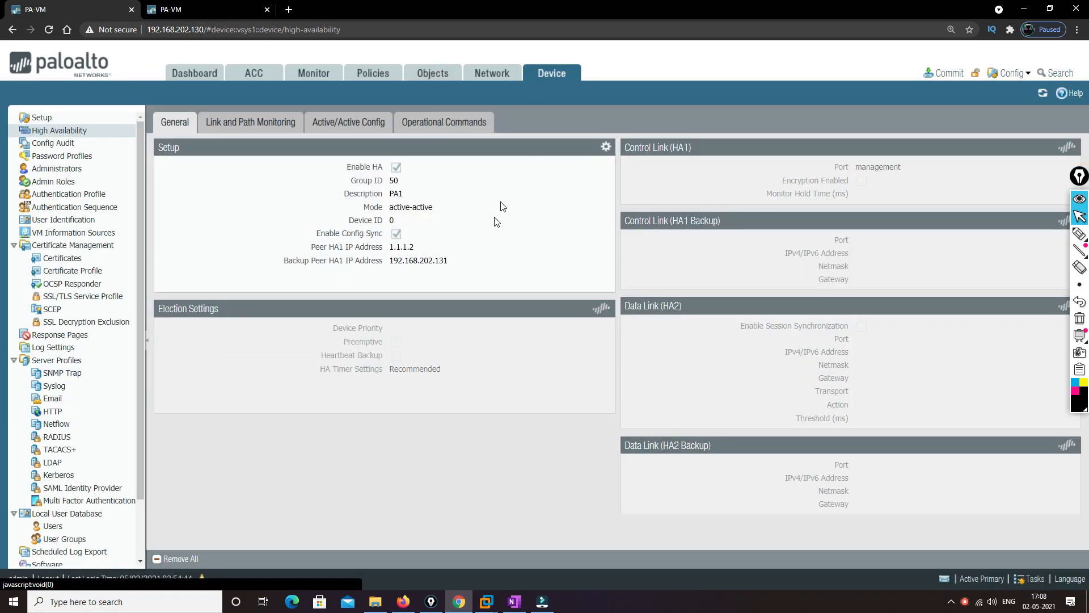
left_click_drag(349, 220, 393, 221)
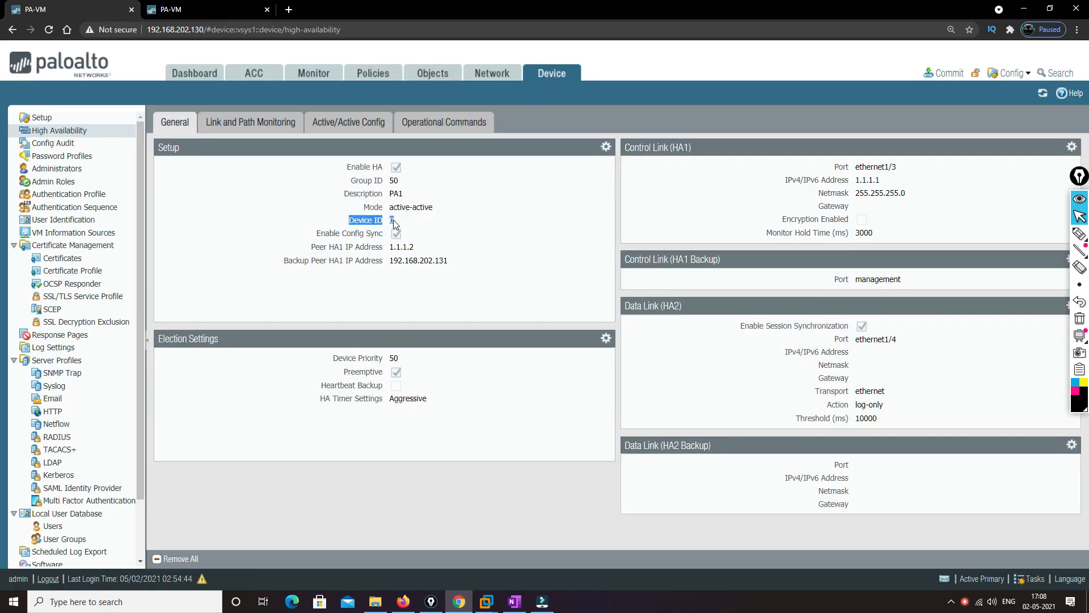
left_click(204, 5)
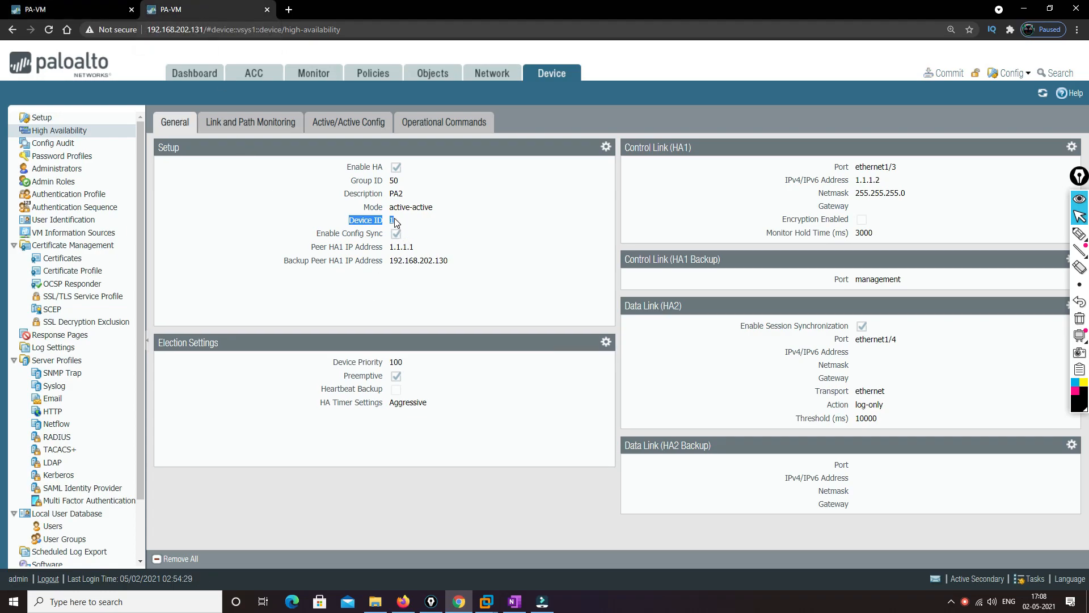
left_click_drag(348, 221, 395, 220)
left_click(95, 6)
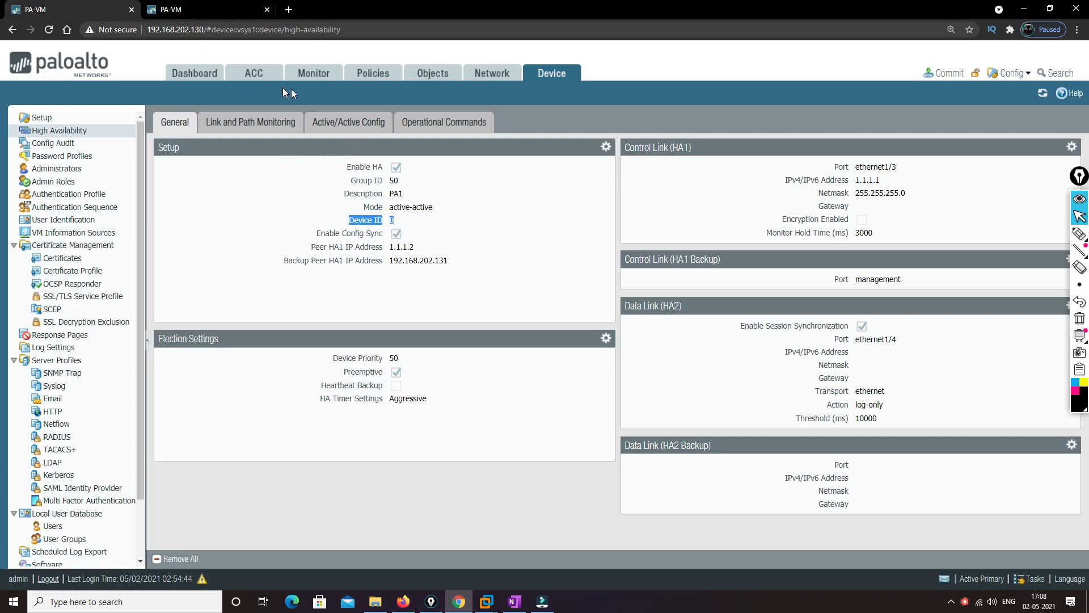
Add a second NAT policy rule named IN-OUT1 with source zone Inside and destination zone Outside
left_click(367, 76)
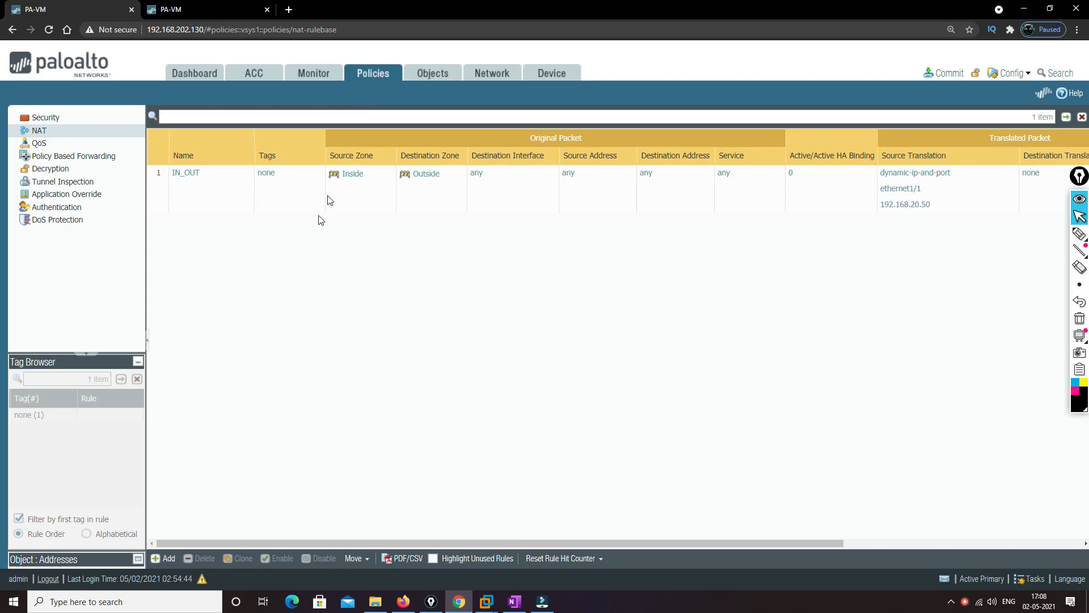
left_click(165, 559)
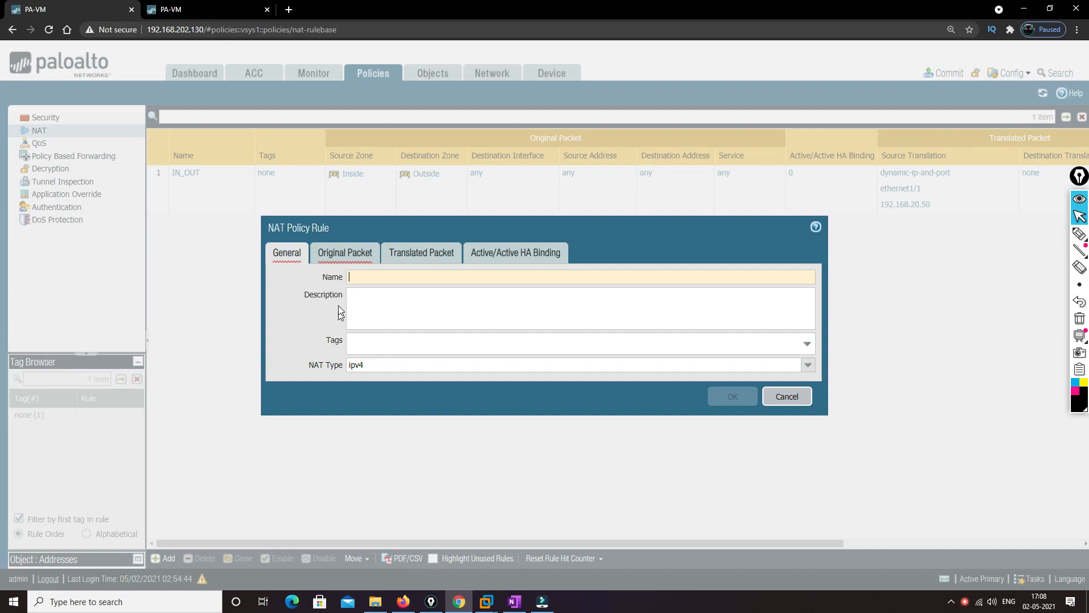
type("IN")
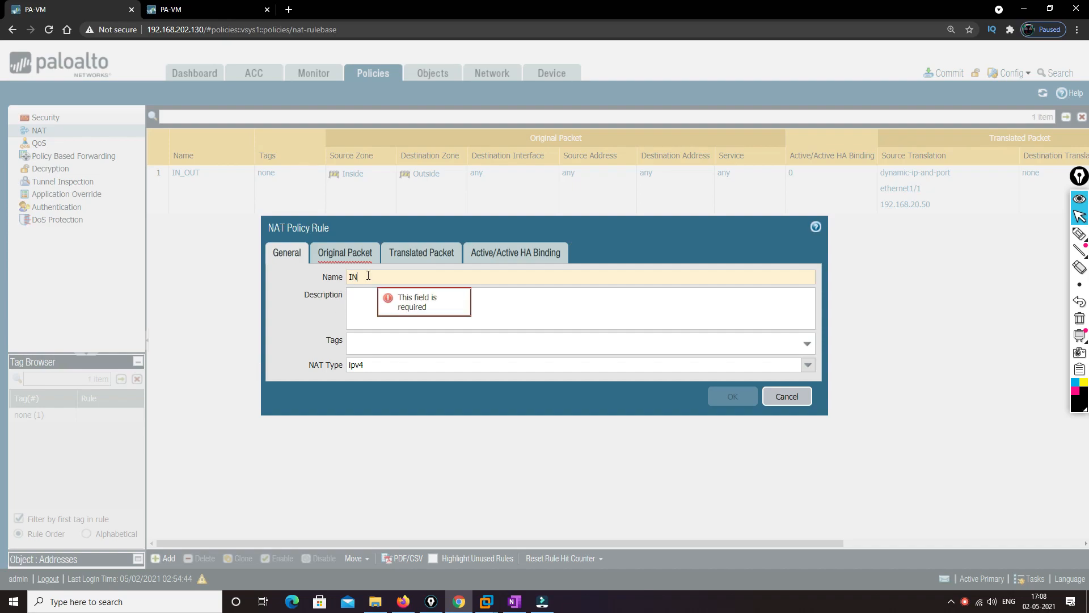
type("-OUT1")
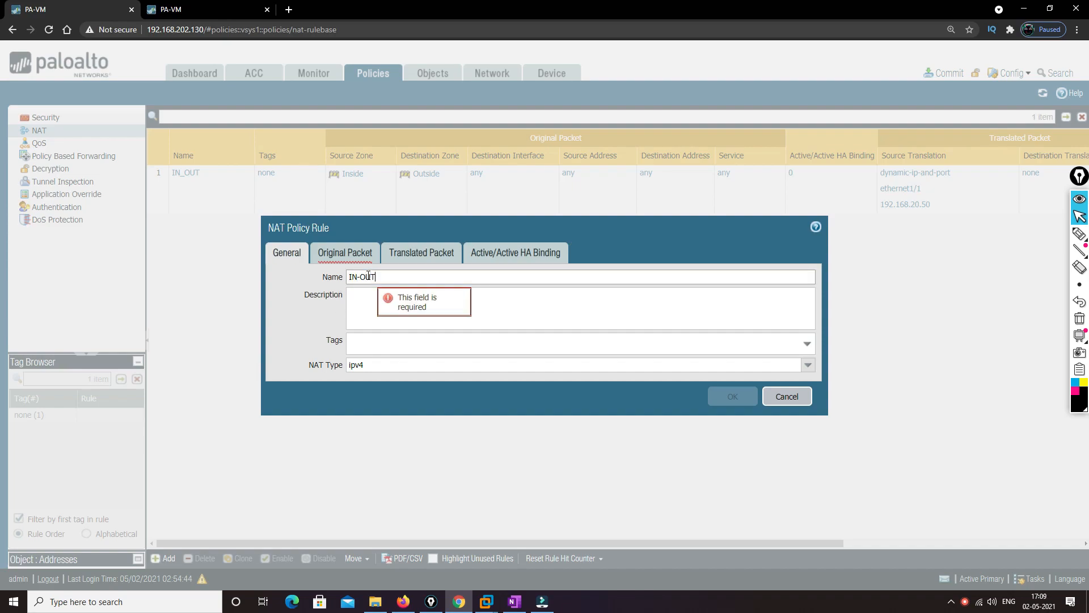
left_click(345, 253)
left_click(289, 431)
left_click(301, 331)
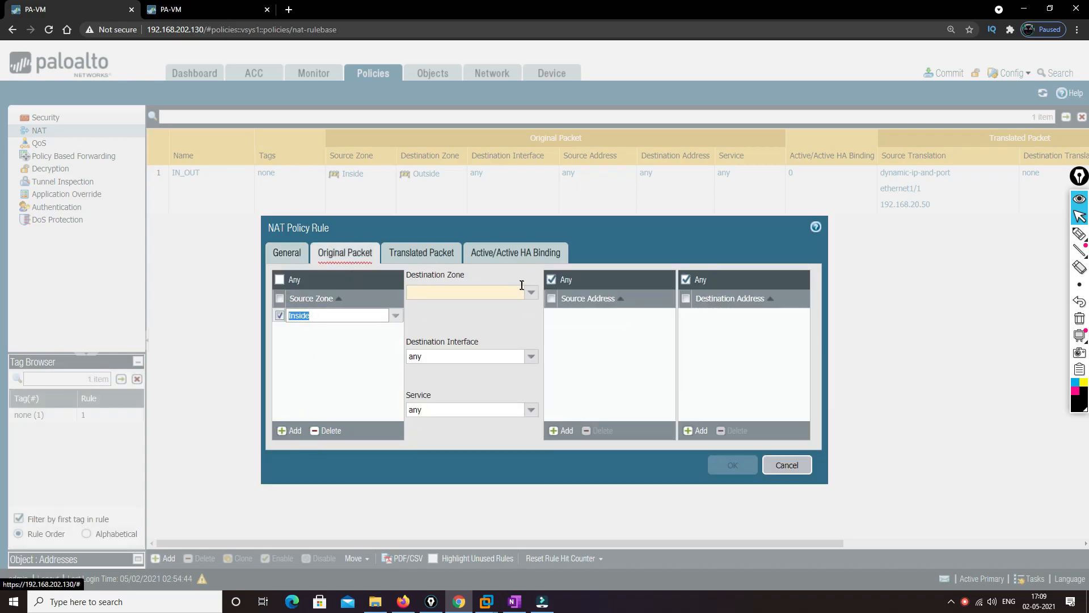
left_click(522, 285)
left_click(423, 319)
Set IN-OUT1's source translation to Dynamic IP And Port with address type Interface Address on ethernet1/1
left_click(422, 254)
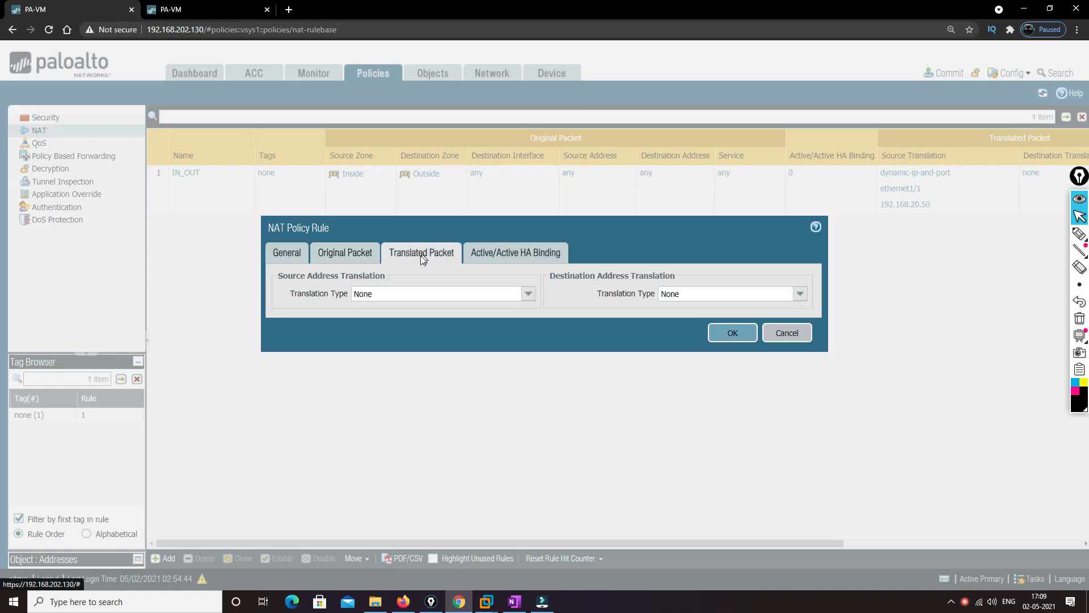
left_click(528, 293)
left_click(427, 308)
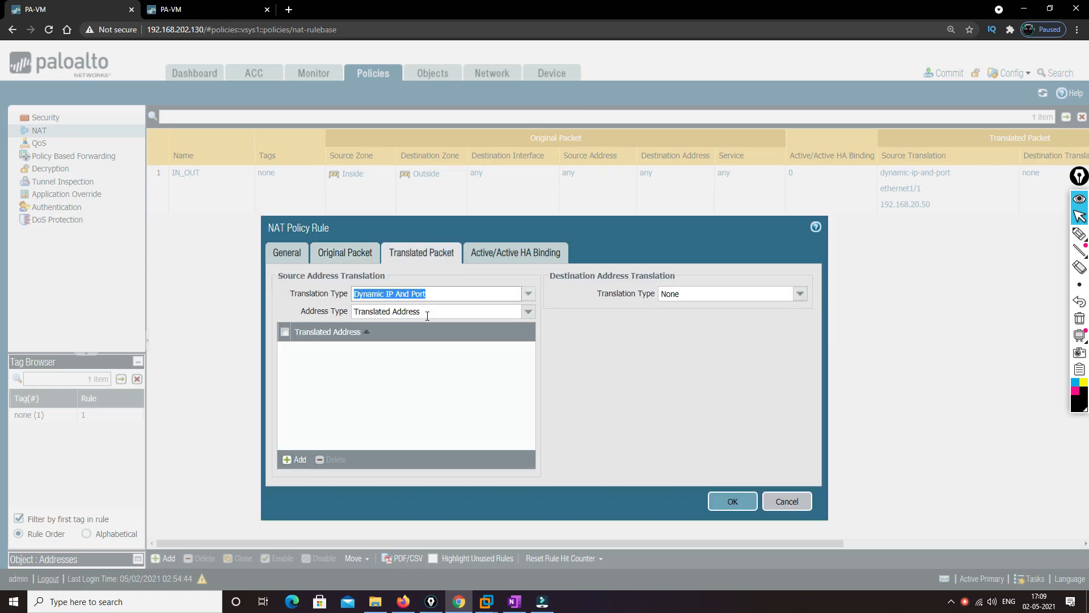
left_click(527, 312)
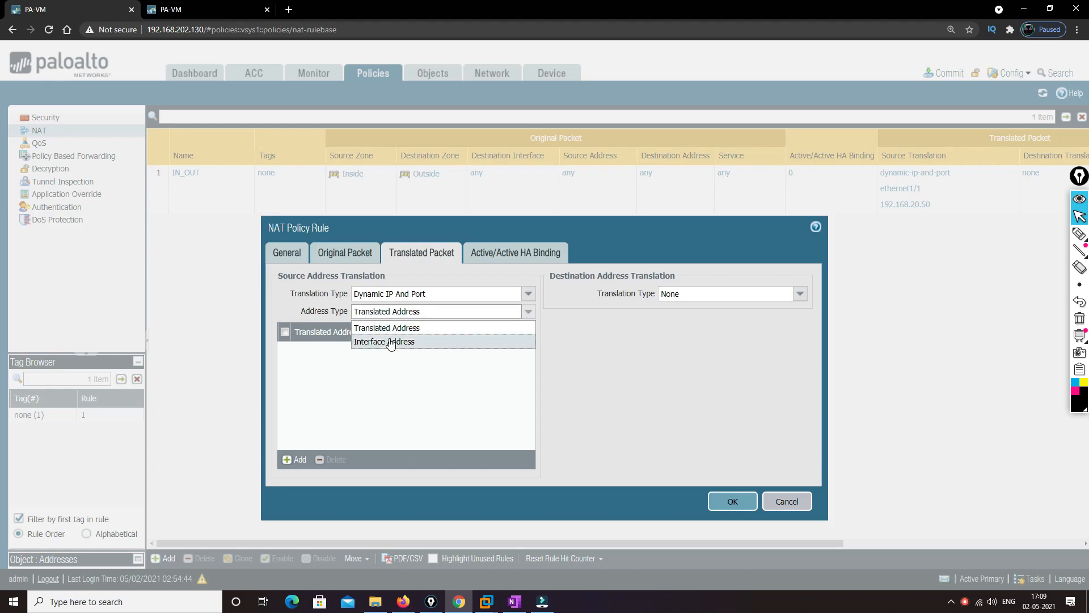
left_click(391, 342)
left_click(397, 330)
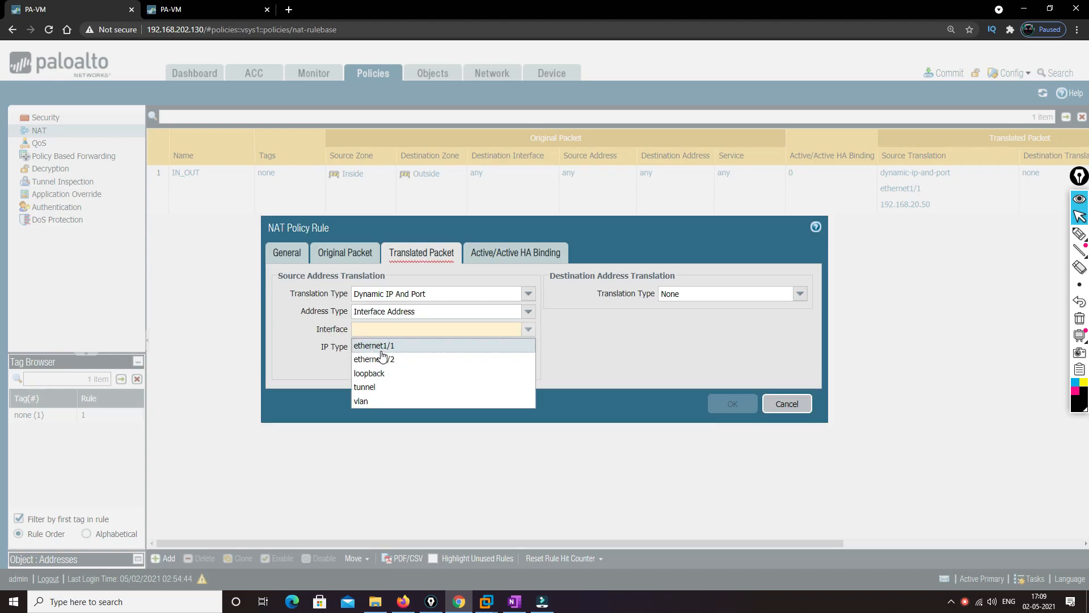
left_click(381, 348)
Set IN-OUT1's translated IP type to Floating IP with address 192.168.20.51
left_click(528, 346)
left_click(392, 376)
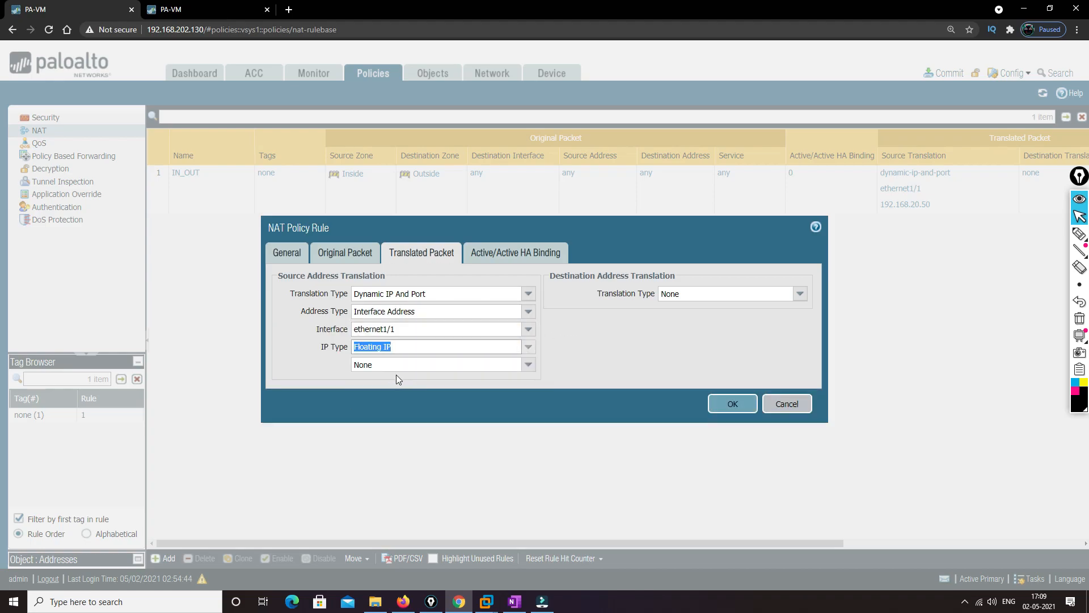
left_click(392, 366)
left_click(404, 406)
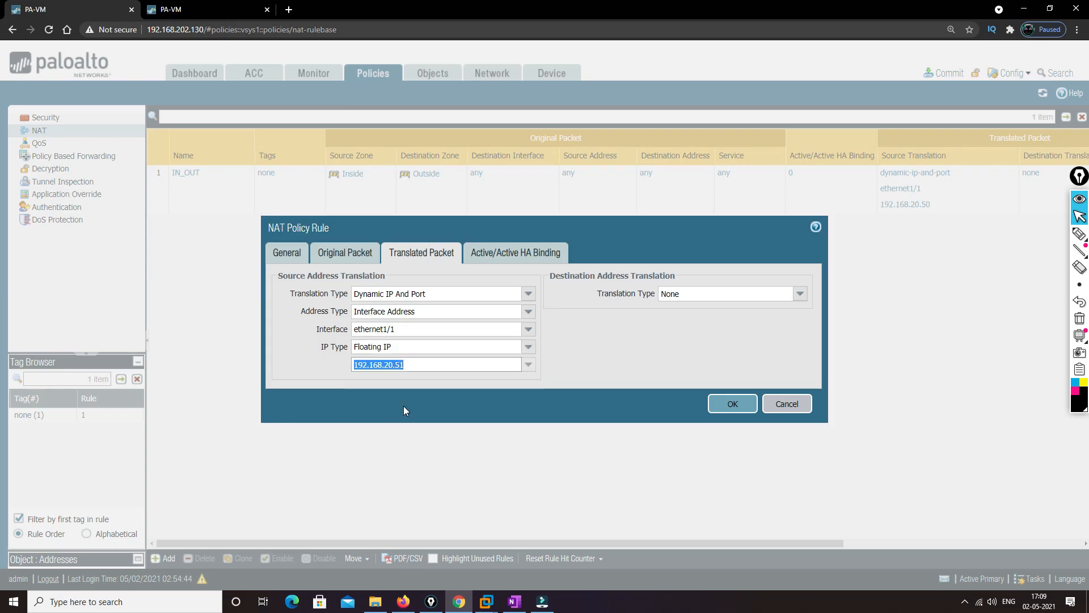
Bind IN-OUT1 to Active/Active HA device 1, save it, and select the IN_OUT rule in the NAT list
left_click(494, 253)
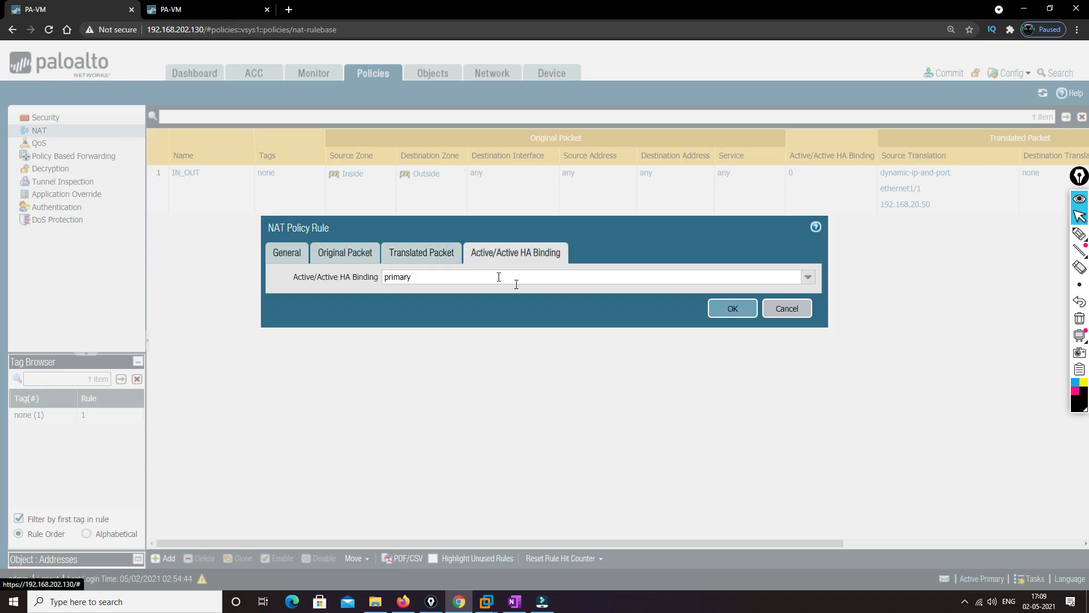
left_click(808, 277)
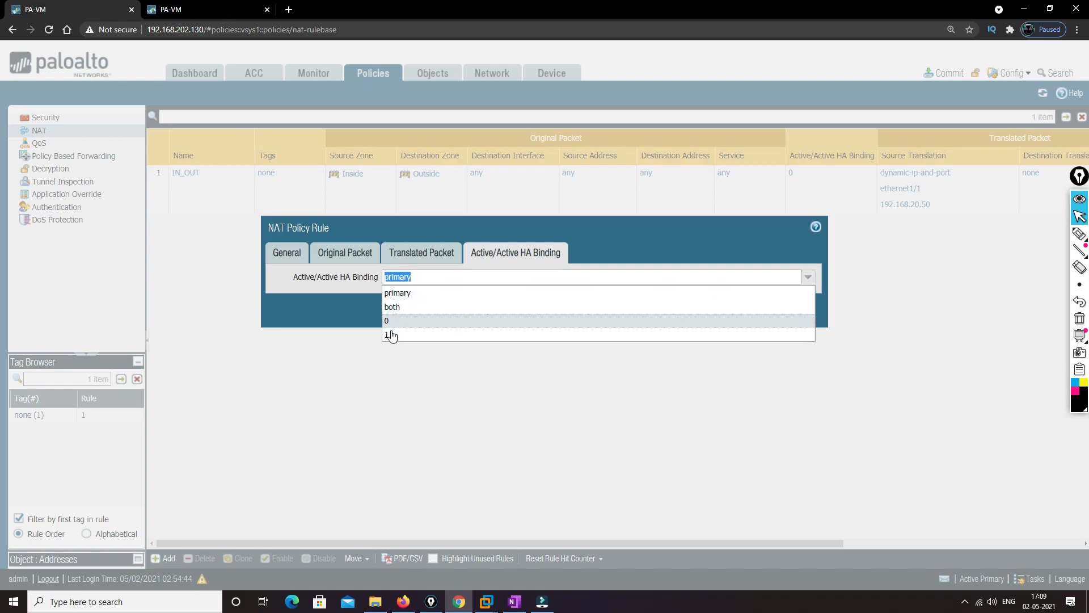
left_click(391, 335)
left_click(734, 310)
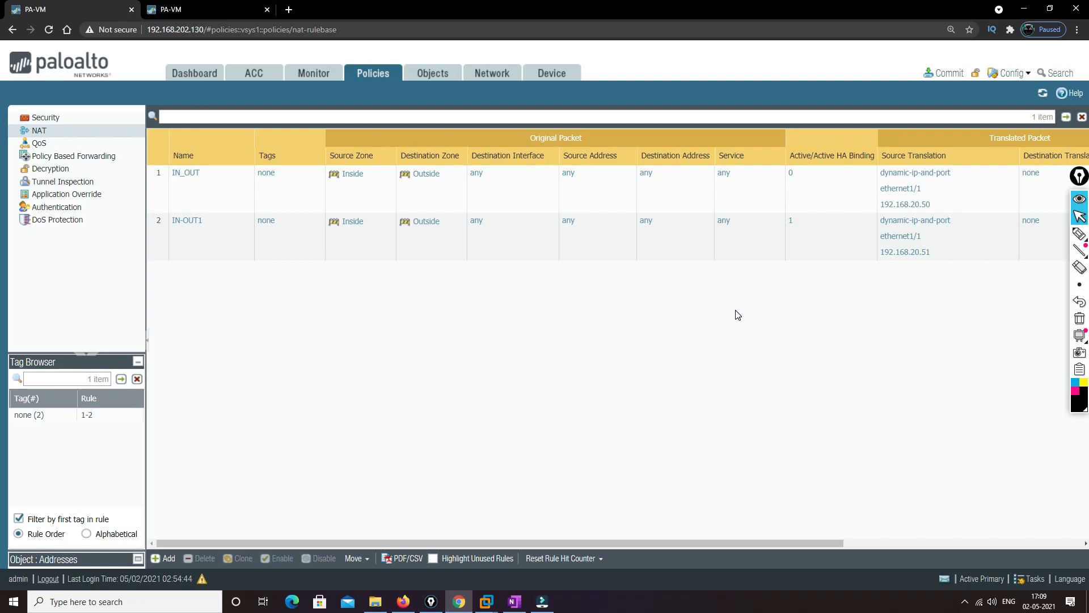
left_click(795, 174)
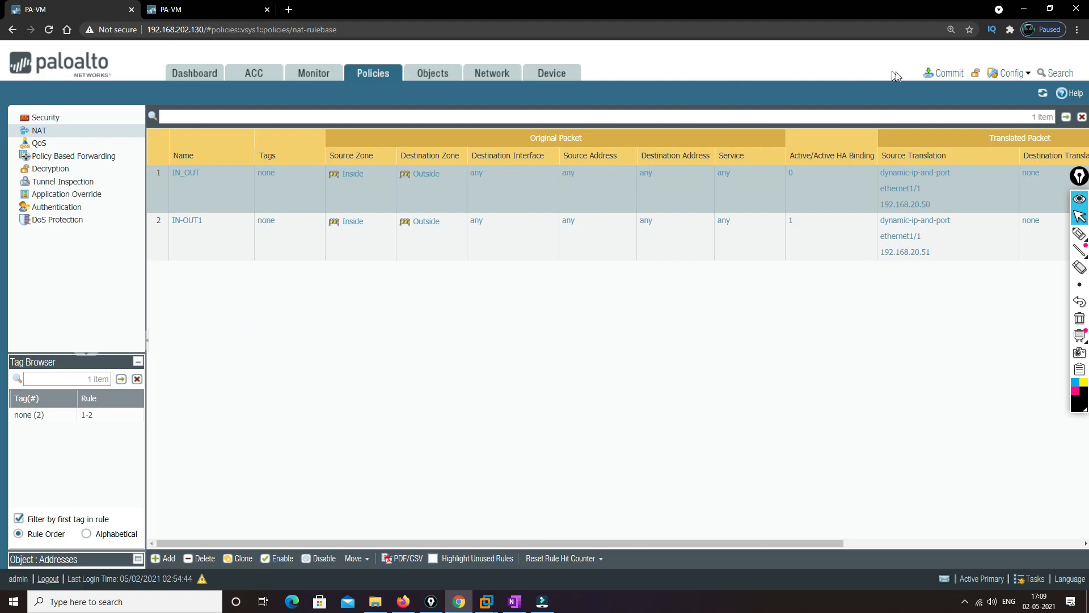
Commit the NAT configuration on the first firewall and open the NAT policies on the peer firewall at 192.168.202.131
left_click(934, 73)
left_click(668, 477)
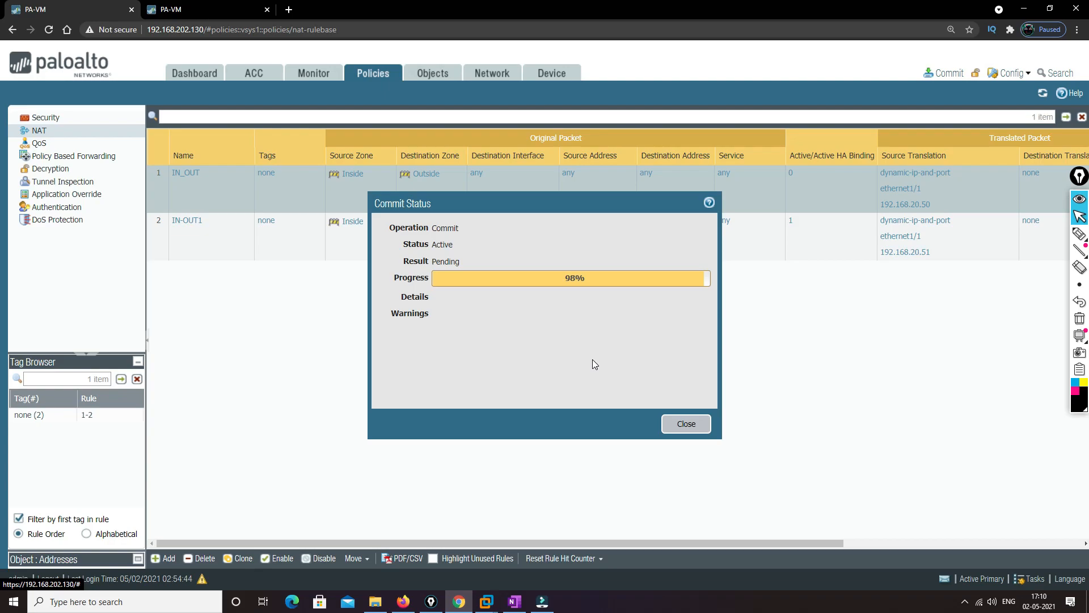
left_click(685, 426)
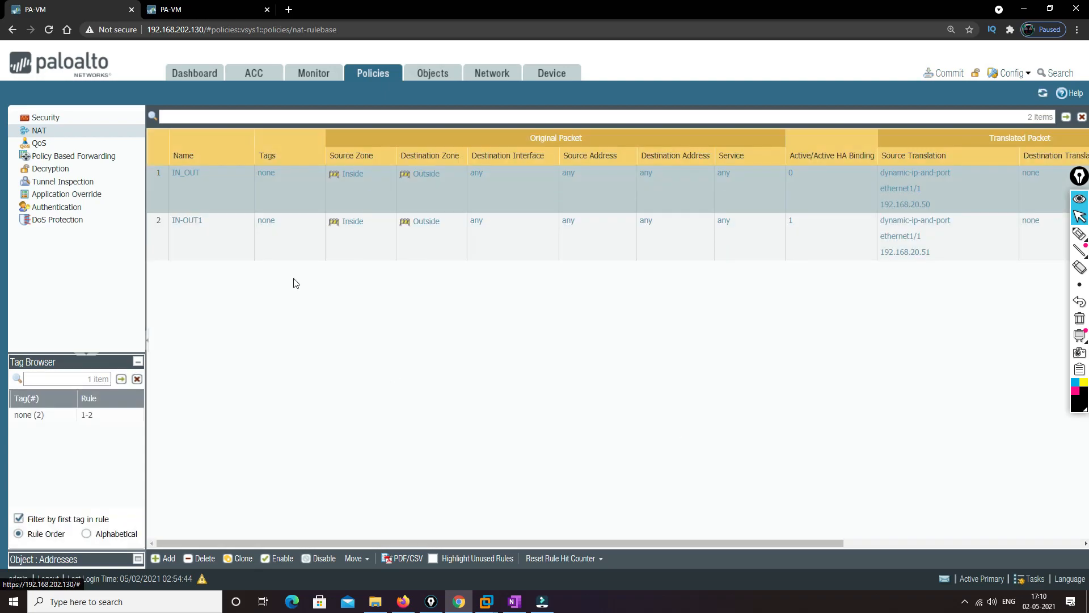
left_click(210, 7)
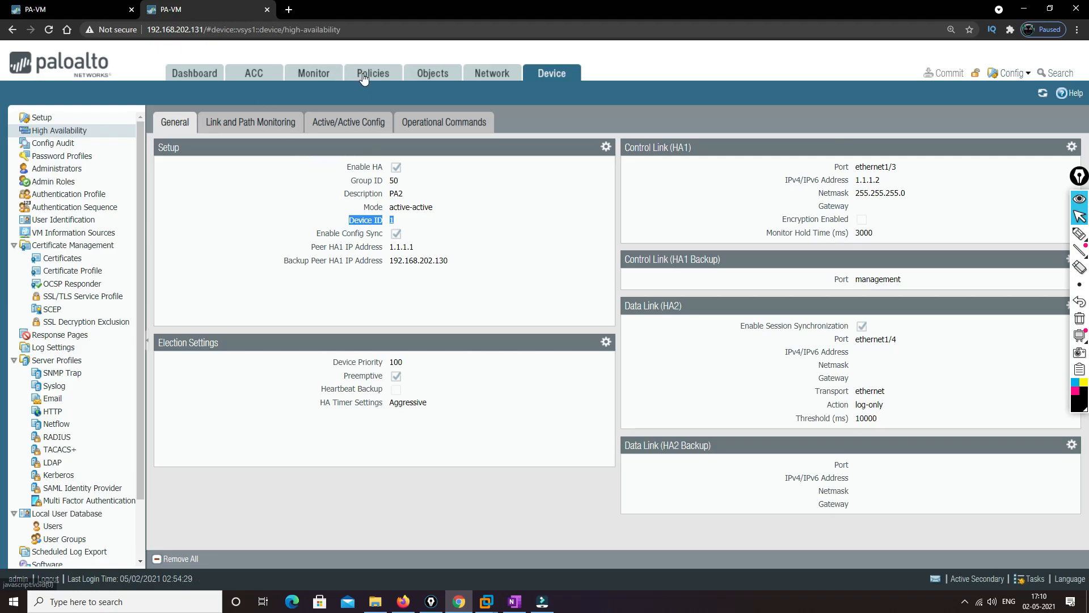
left_click(361, 75)
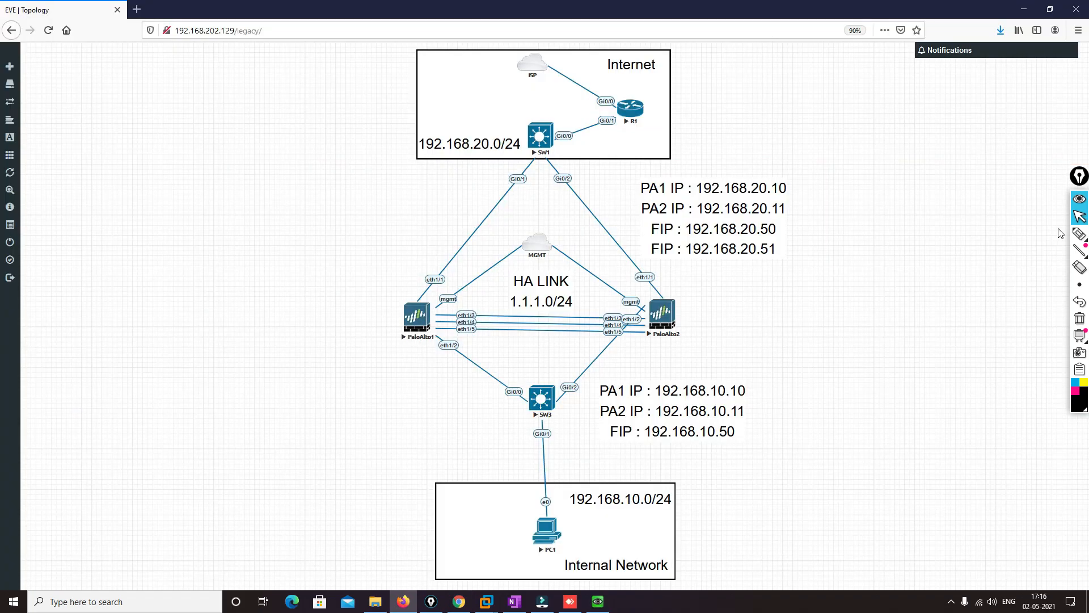
Write "Anydesk" and "telnet" beside the EVE topology and circle PC1 and R1
left_click(1080, 233)
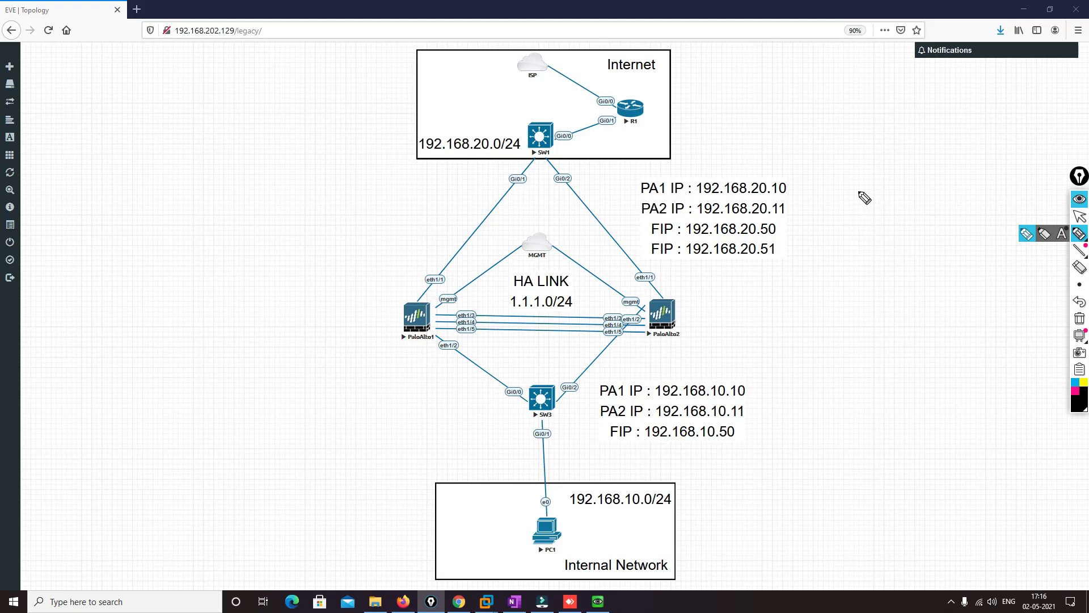
mouse_move(862, 140)
left_mouse_down()
mouse_move(860, 156)
mouse_move(897, 153)
mouse_move(907, 134)
mouse_move(933, 138)
mouse_move(956, 119)
mouse_move(941, 148)
left_mouse_up()
left_click(873, 143)
mouse_move(889, 170)
left_mouse_down()
mouse_move(883, 196)
mouse_move(956, 162)
left_mouse_up()
left_click_drag(940, 152, 946, 183)
mouse_move(558, 506)
left_mouse_down()
mouse_move(525, 539)
mouse_move(550, 513)
left_mouse_up()
mouse_move(640, 89)
left_mouse_down()
mouse_move(623, 91)
mouse_move(645, 127)
mouse_move(638, 89)
left_mouse_up()
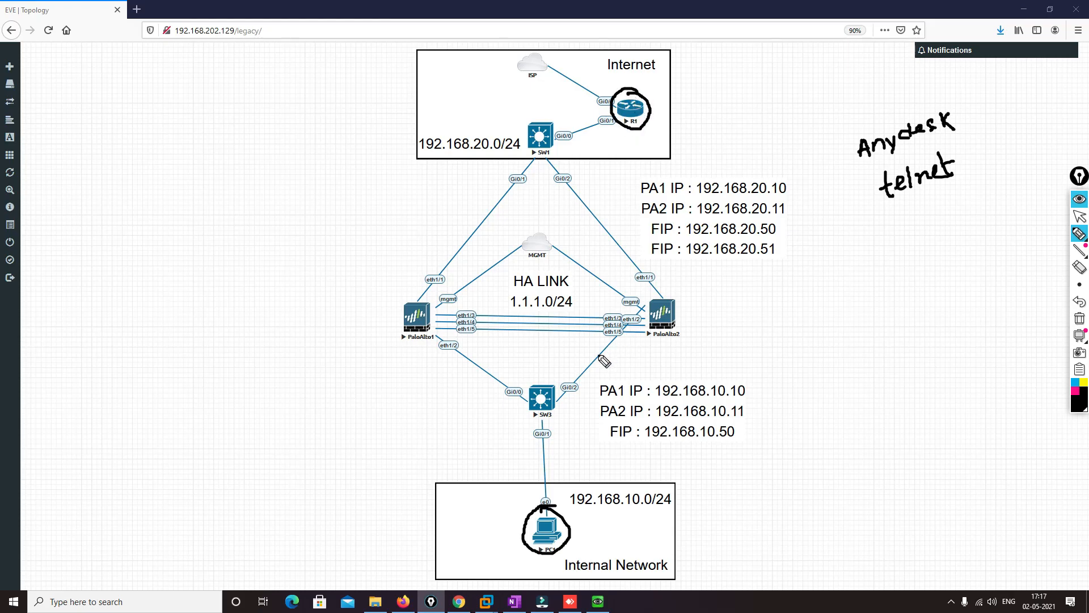
Trace the traffic path from PC1 through PaloAlto1 to R1, circle PaloAlto2, and clear the annotations
mouse_move(546, 519)
left_mouse_down()
mouse_move(451, 345)
mouse_move(500, 211)
mouse_move(647, 126)
left_mouse_up()
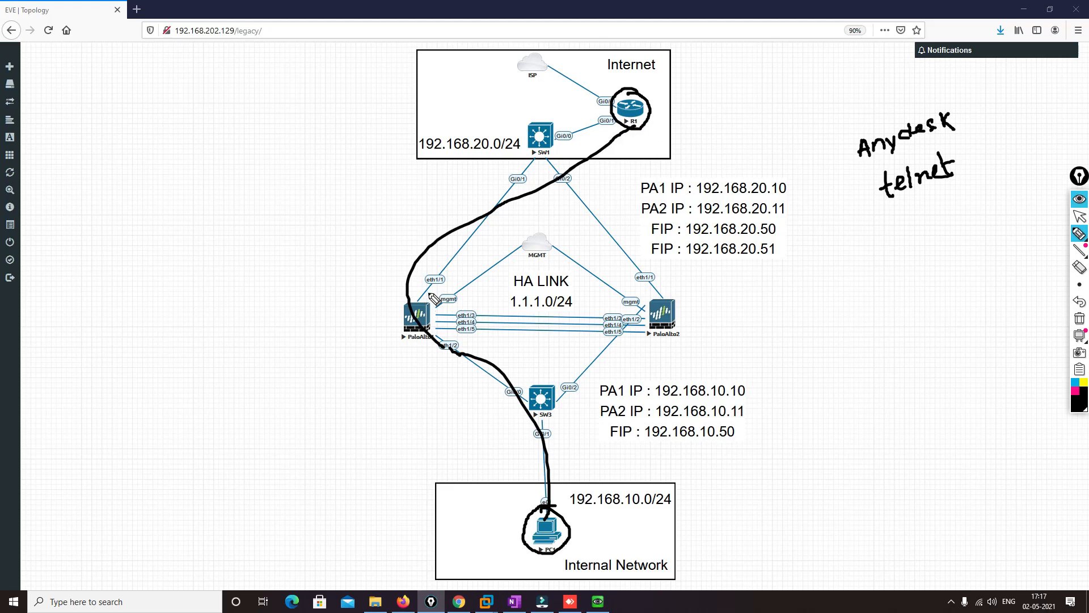
mouse_move(683, 306)
left_mouse_down()
mouse_move(655, 285)
mouse_move(673, 347)
mouse_move(702, 309)
mouse_move(677, 297)
left_mouse_up()
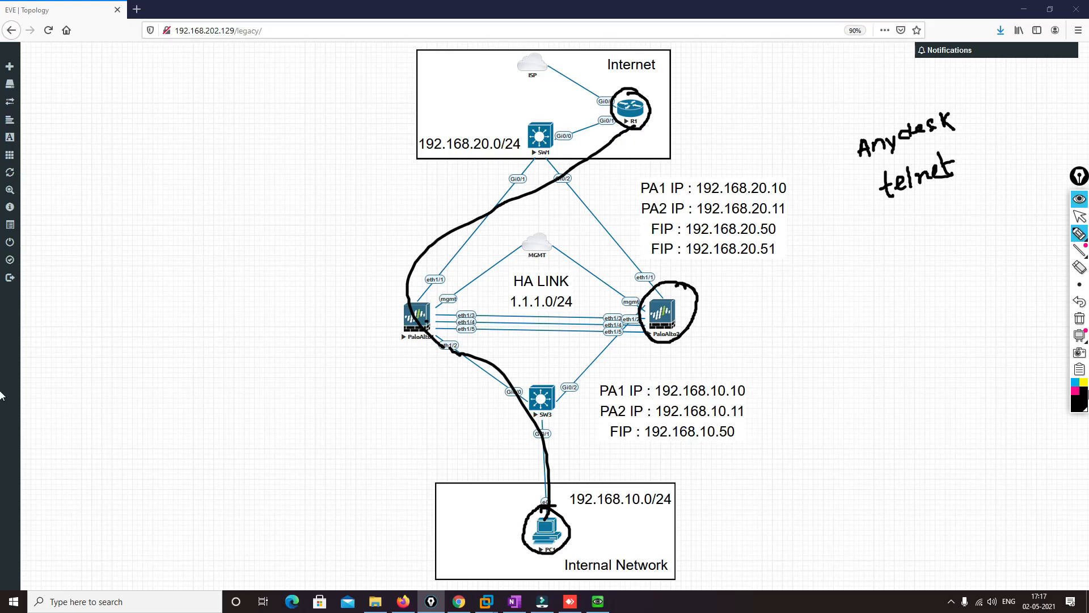
left_click(1080, 318)
left_click(1080, 217)
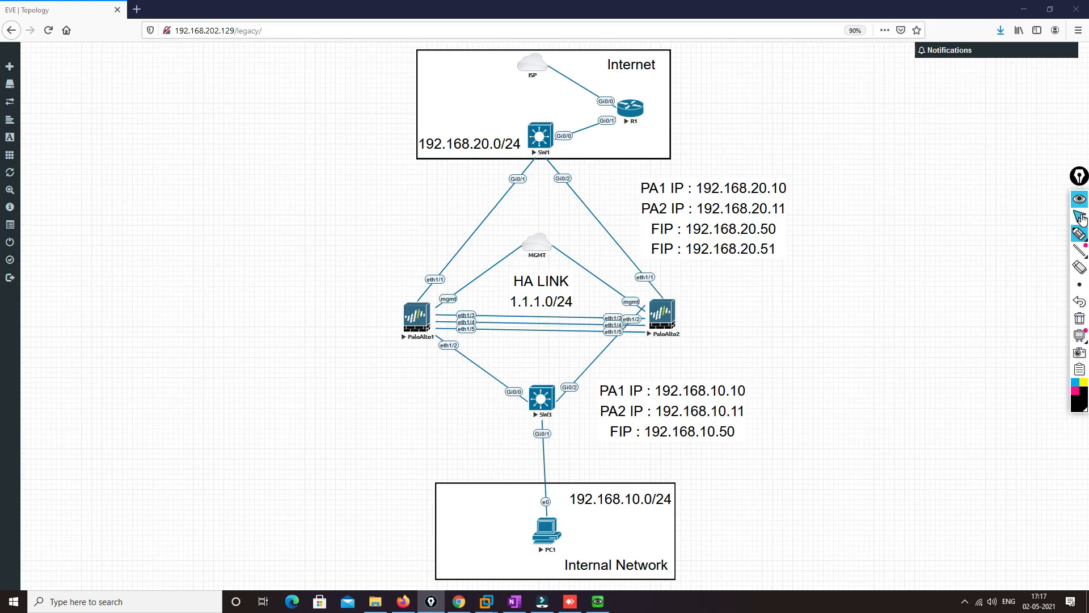
Switch to PC1's QEMU console and load google.com in its browser
left_click(599, 603)
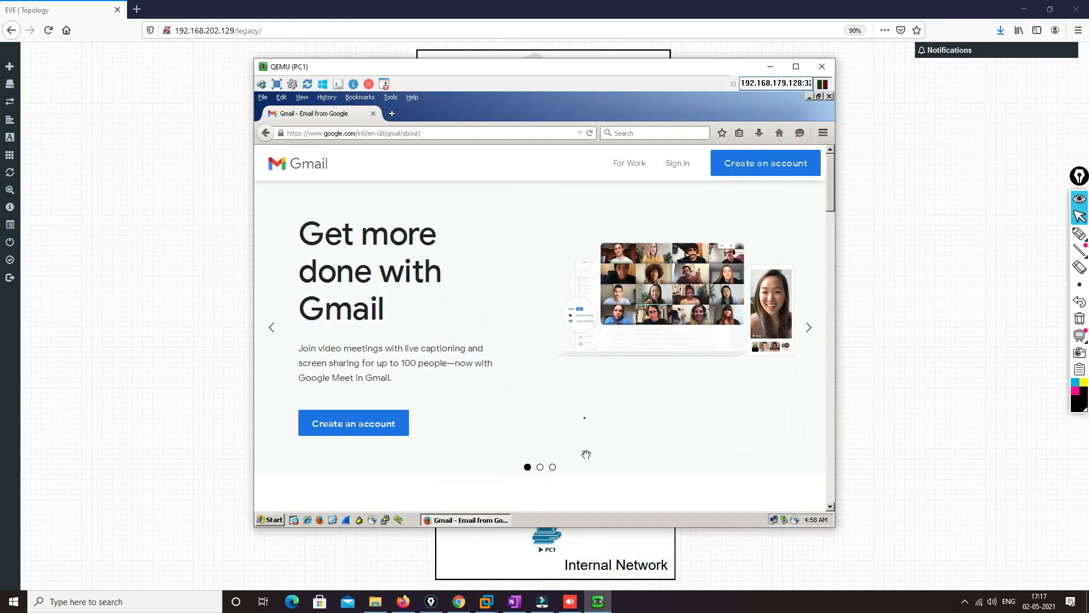
left_click(393, 134)
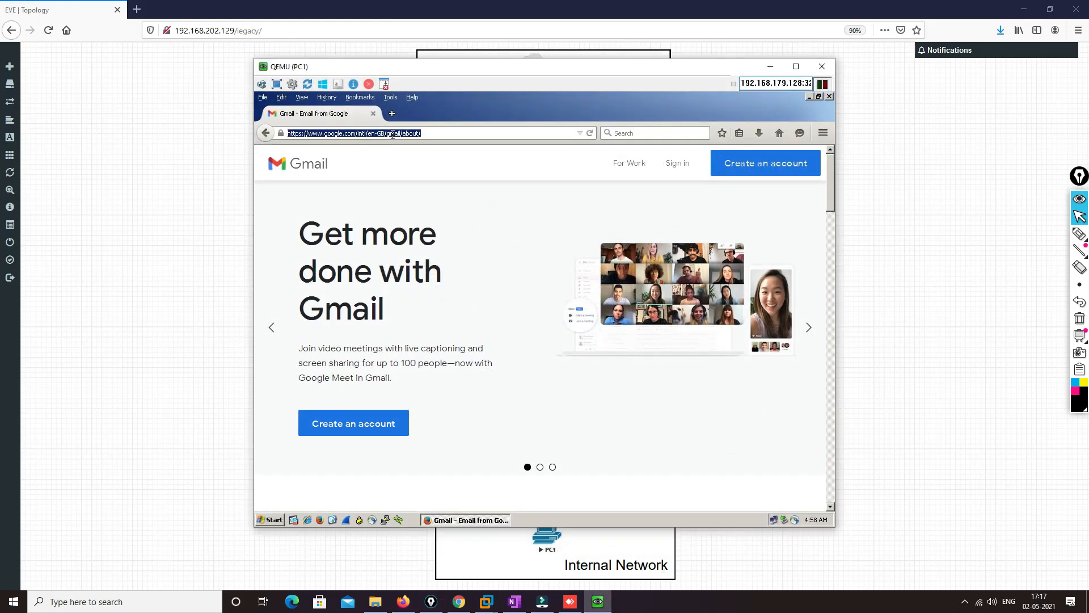
type("google.com/")
key("Return")
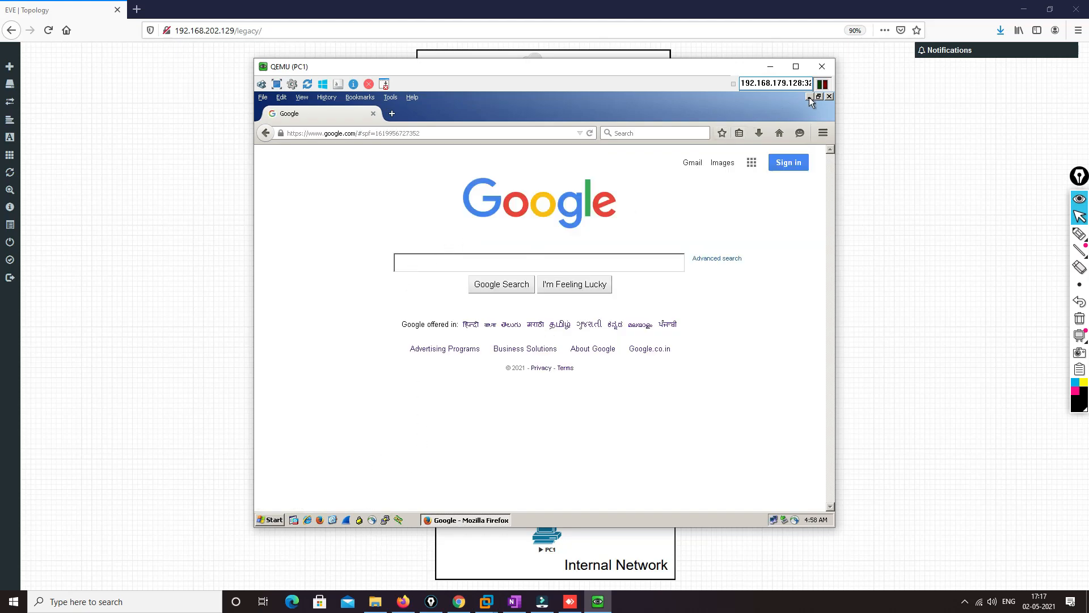
Launch AnyDesk.exe from the browser's downloads on PC1 and dismiss its entry point error
left_click(760, 135)
left_click(735, 179)
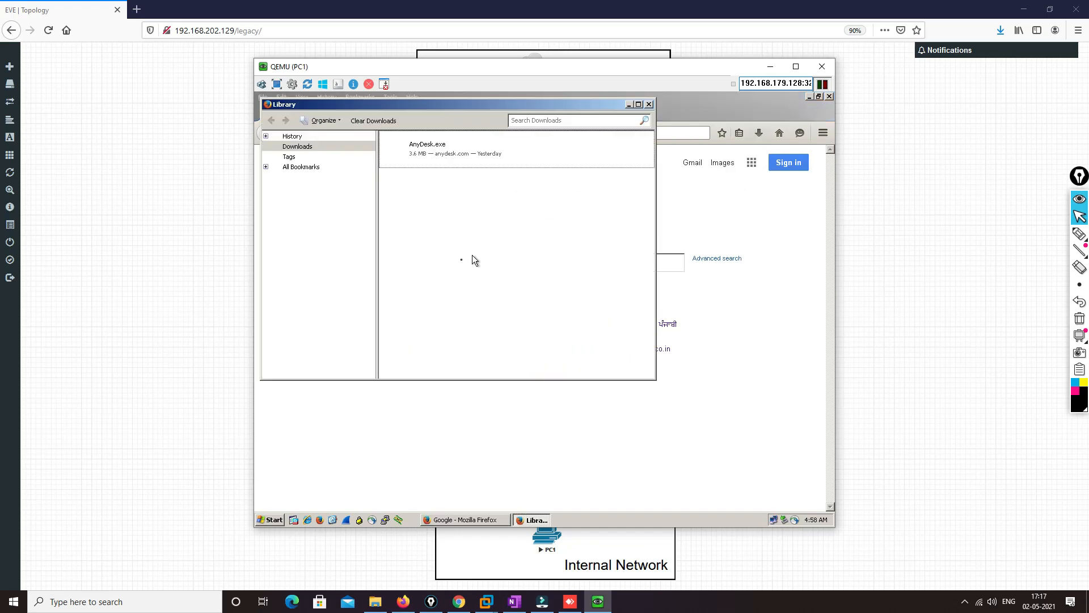
double_click(509, 152)
left_click(440, 267)
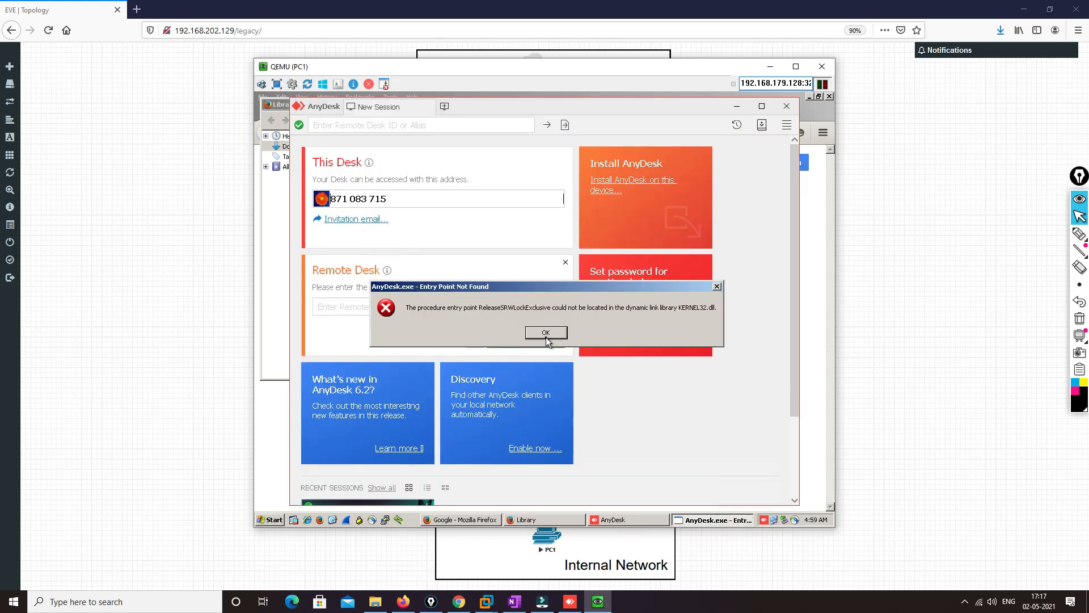
left_click(533, 333)
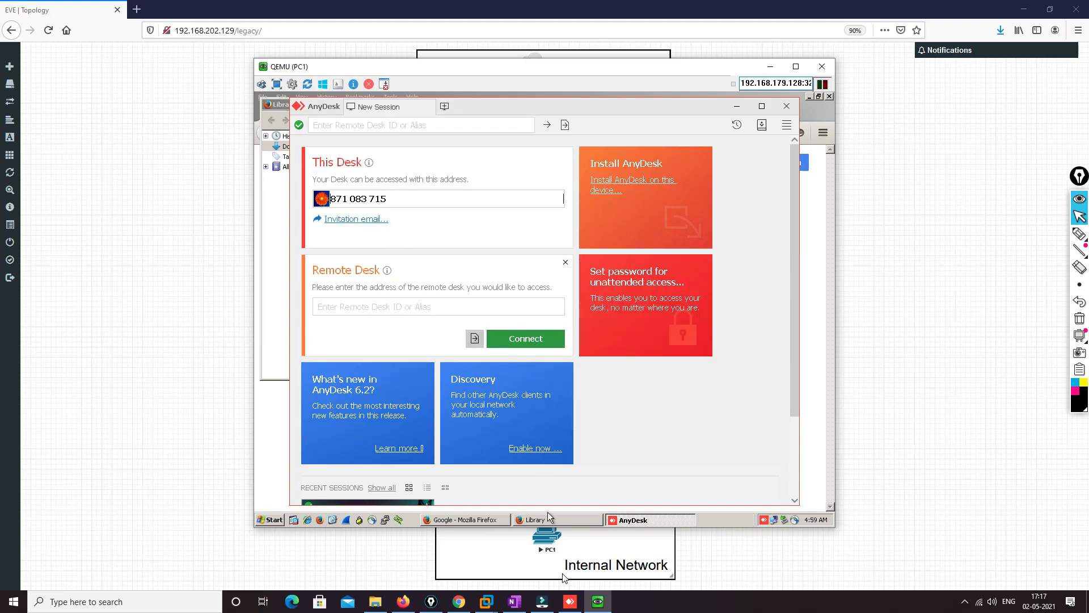
Switch to the host's AnyDesk, connect to PC1 using its AnyDesk address, and accept the session request on PC1
left_click(570, 606)
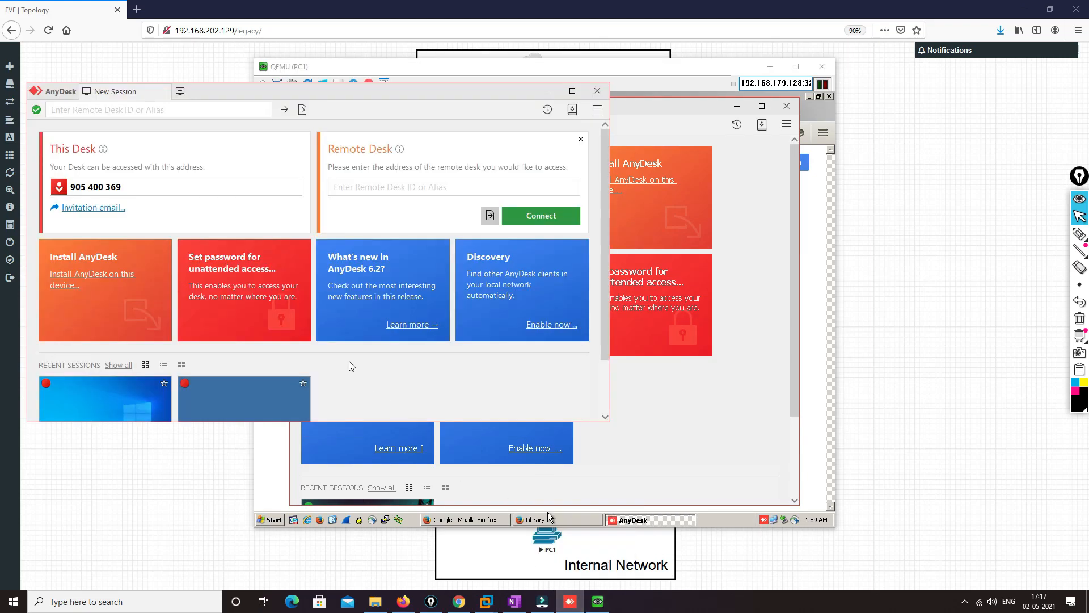
left_click(641, 83)
double_click(397, 199)
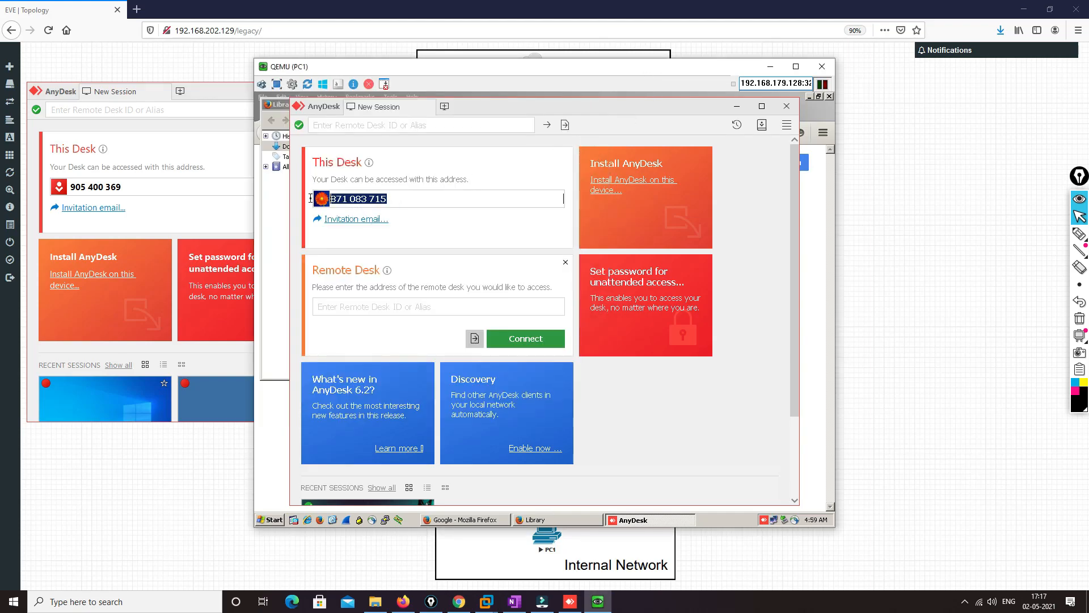
left_click(189, 103)
left_click_drag(396, 96, 826, 172)
left_click(820, 264)
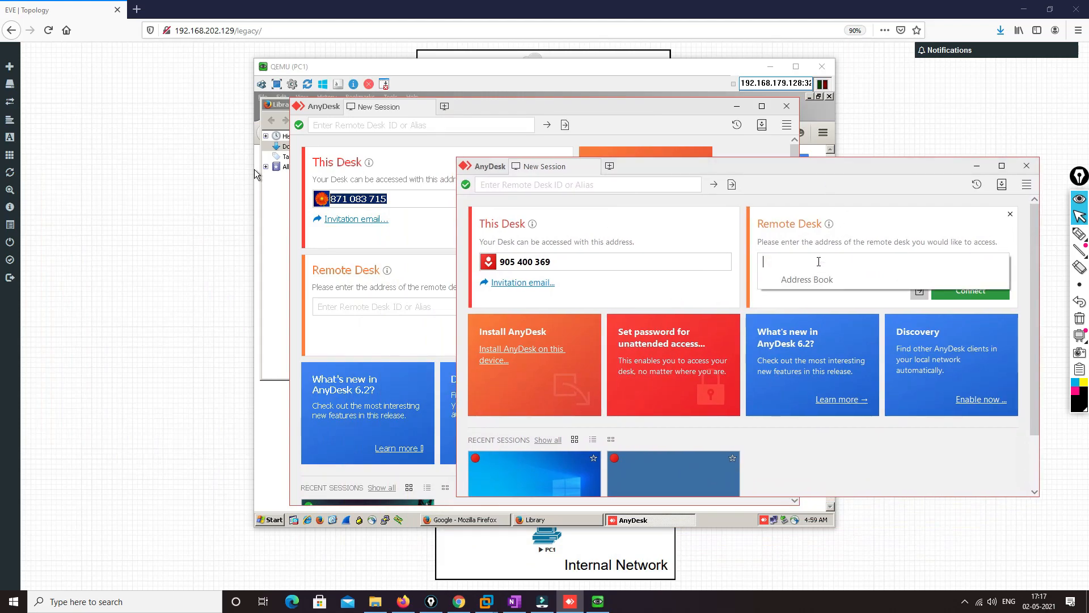
type("87")
key("Return")
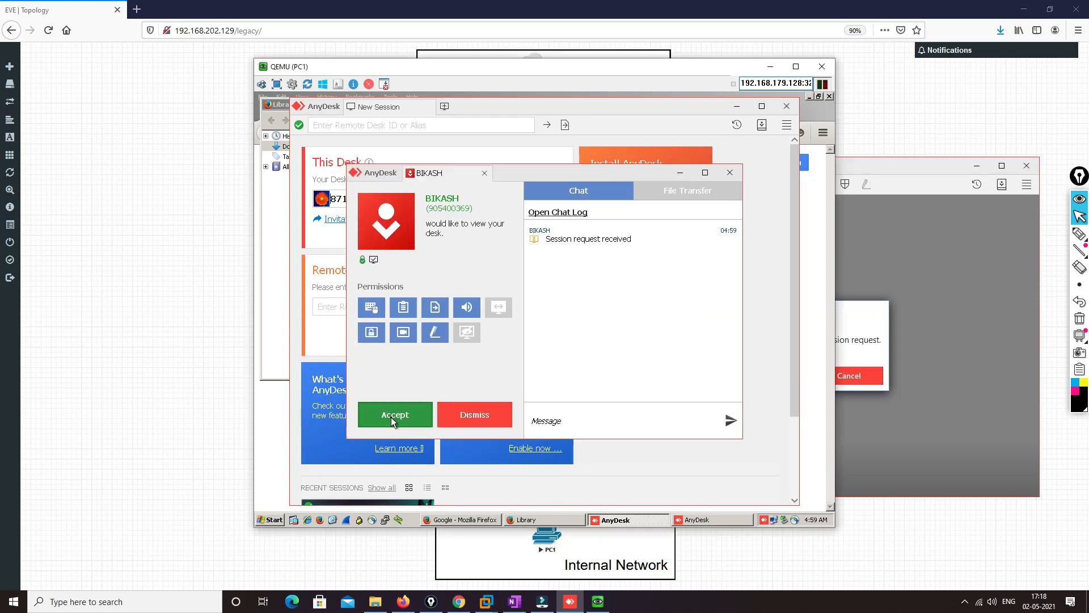
left_click(391, 417)
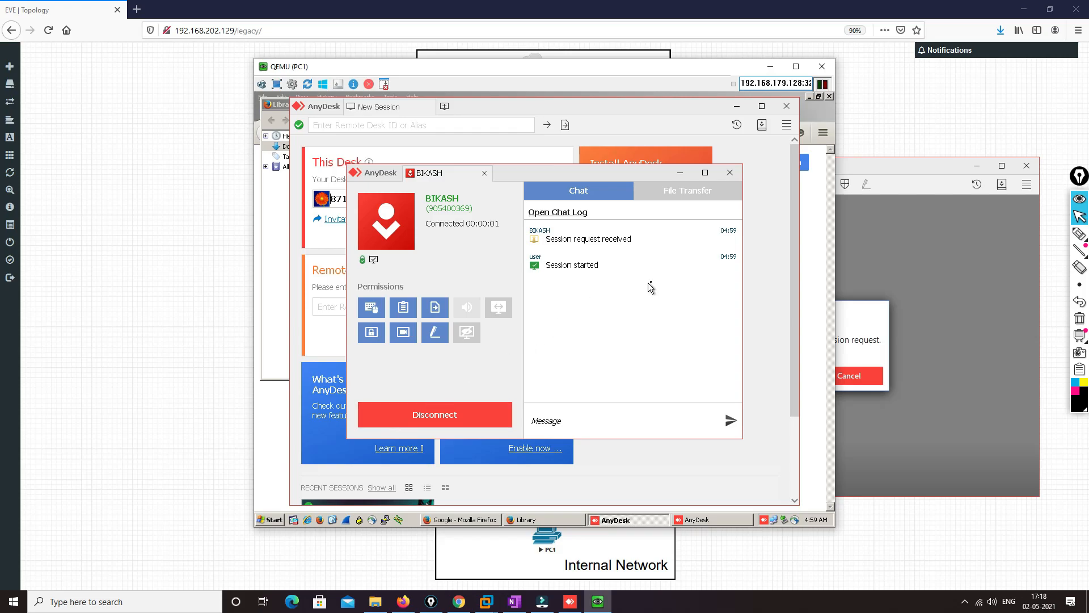
Minimize PC1's AnyDesk windows and its QEMU console, leaving the host's remote session window over the topology
left_click(680, 173)
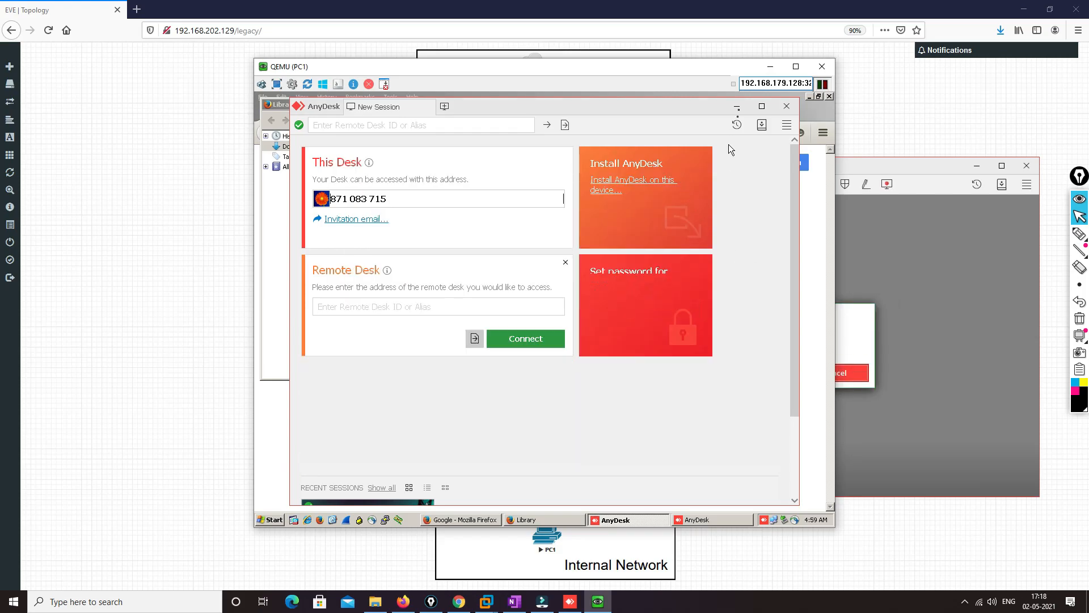
left_click_drag(745, 90, 502, 112)
left_click_drag(702, 172, 677, 132)
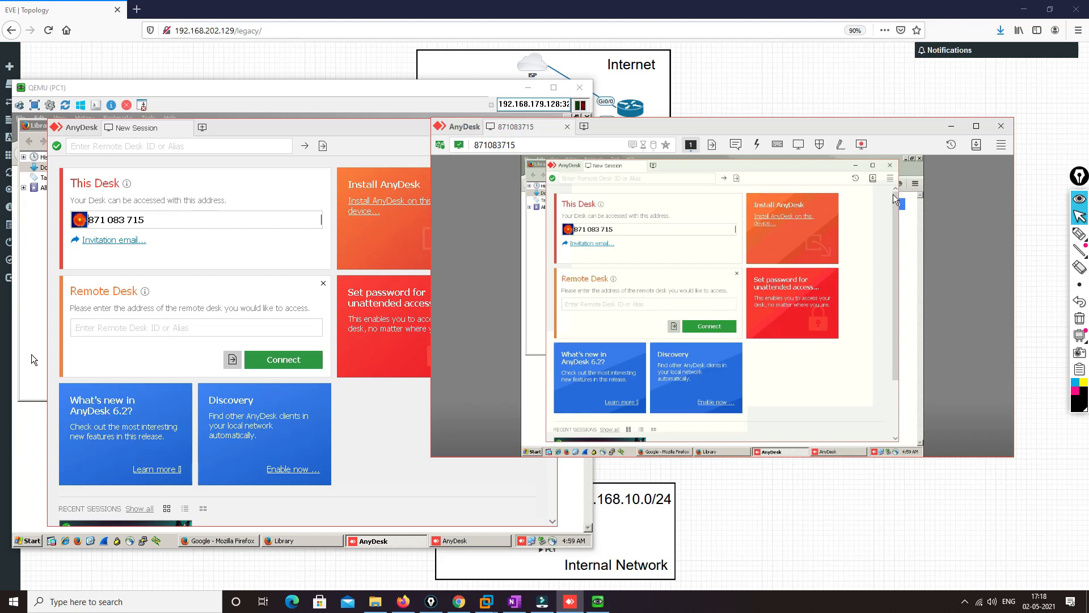
left_click(856, 165)
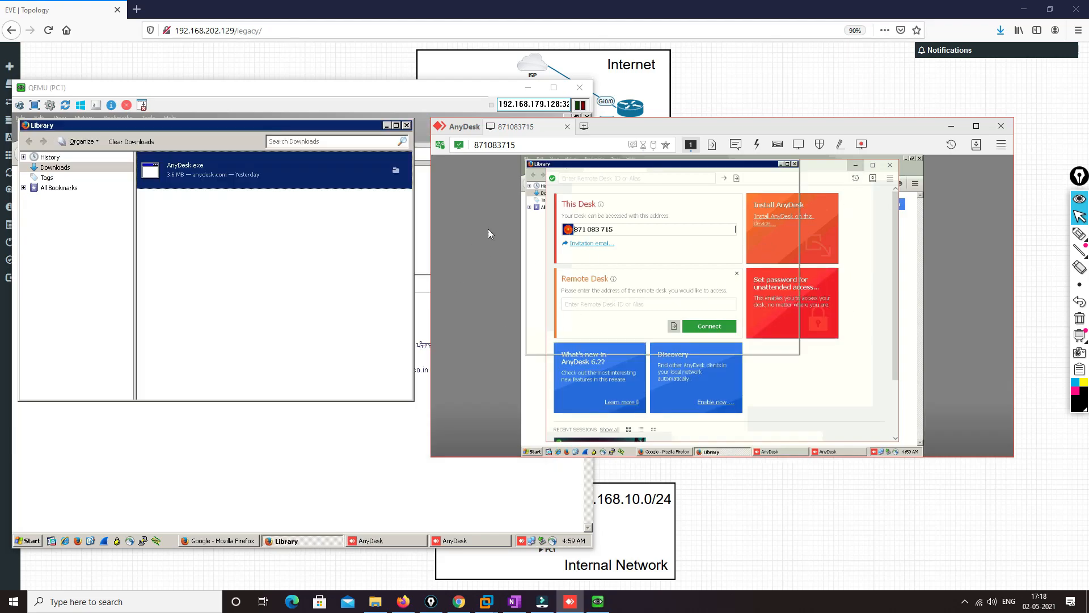
left_click(527, 88)
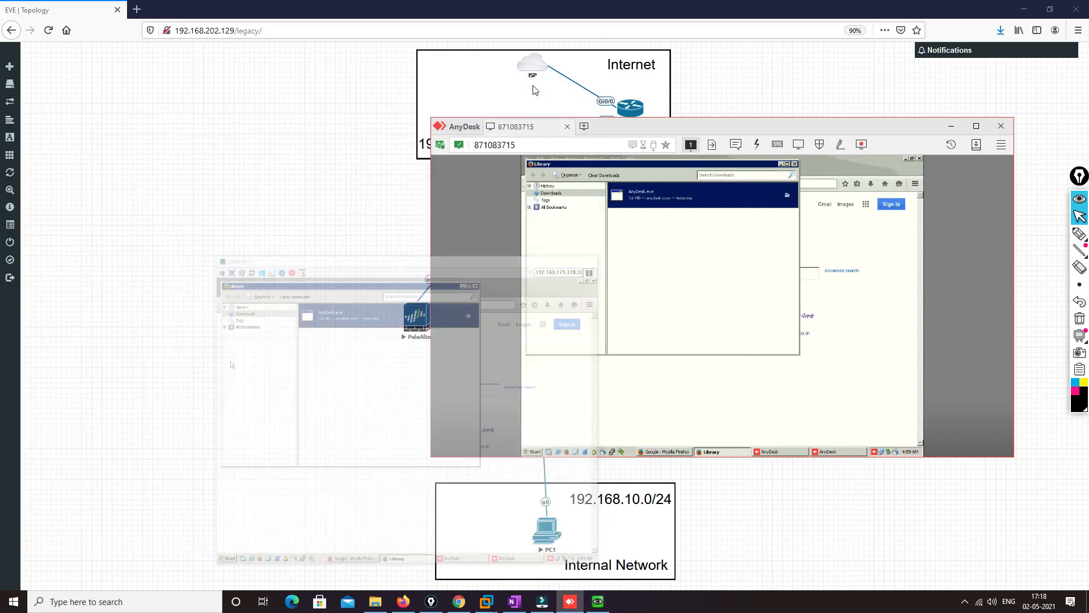
left_click_drag(823, 124, 471, 111)
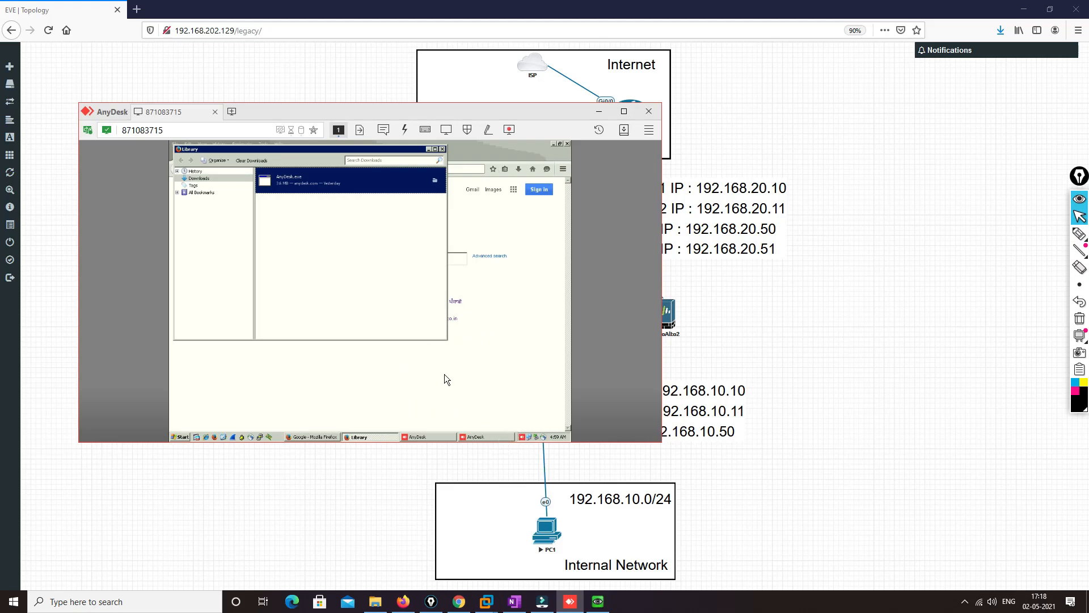
Restore PC1's AnyDesk window through the remote session and place the QEMU console alongside to compare both views
left_click(436, 436)
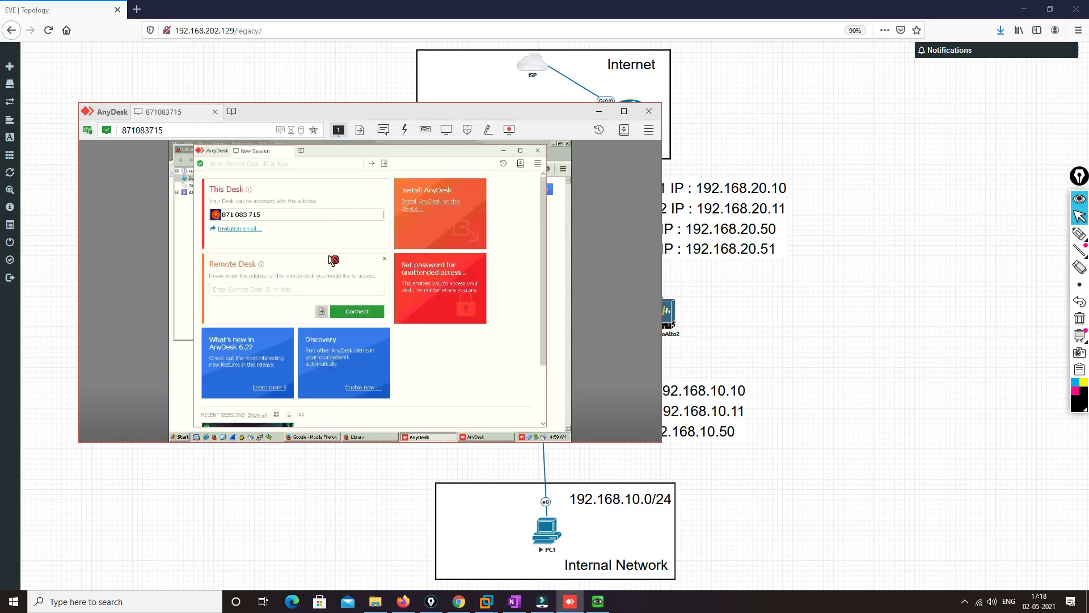
left_click(598, 602)
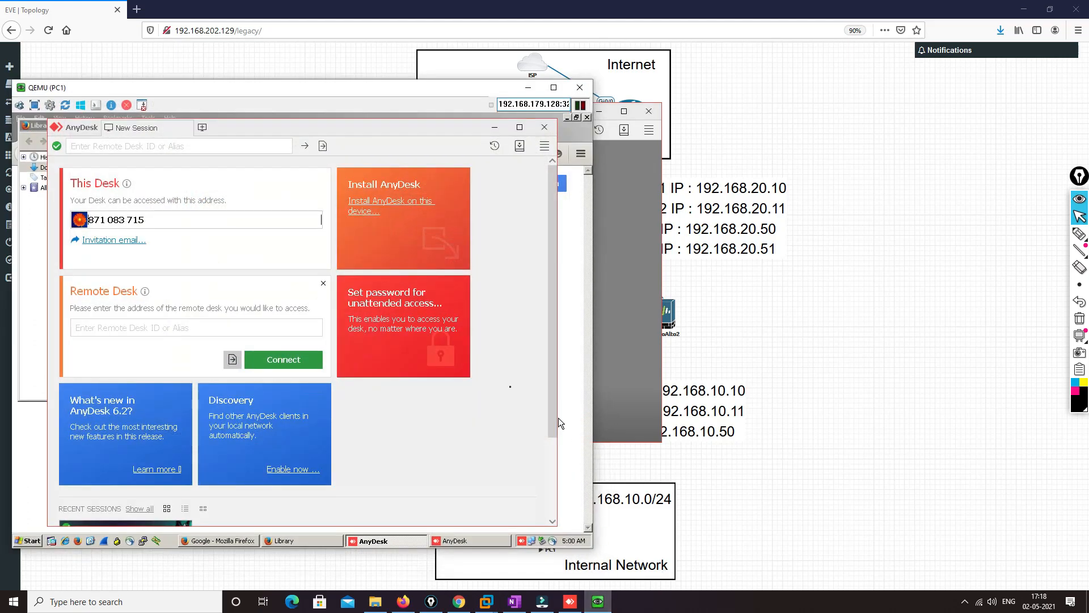
left_click_drag(284, 97, 752, 74)
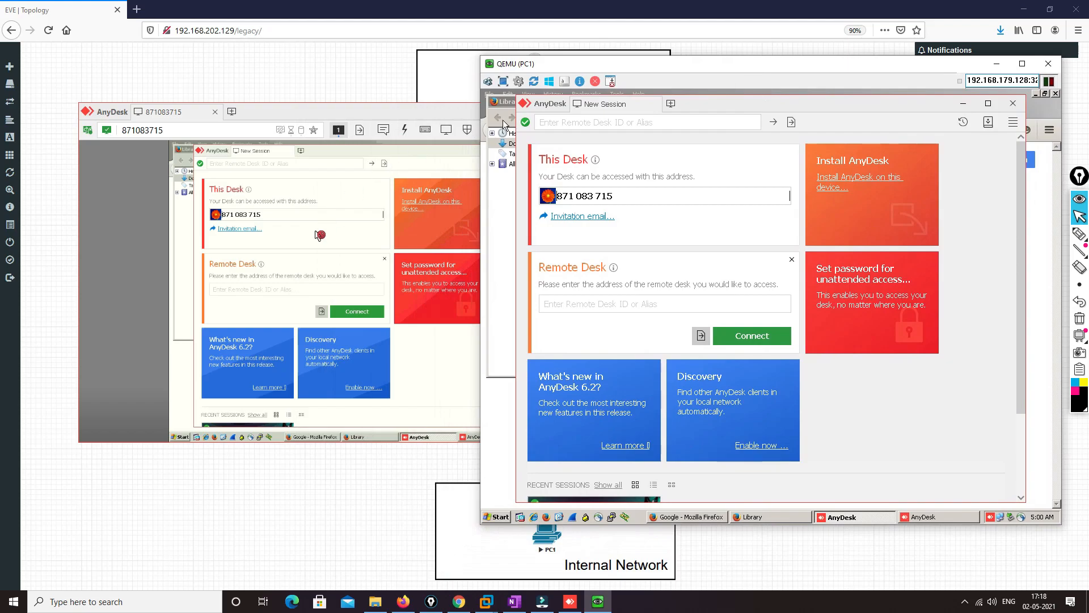
left_click(264, 114)
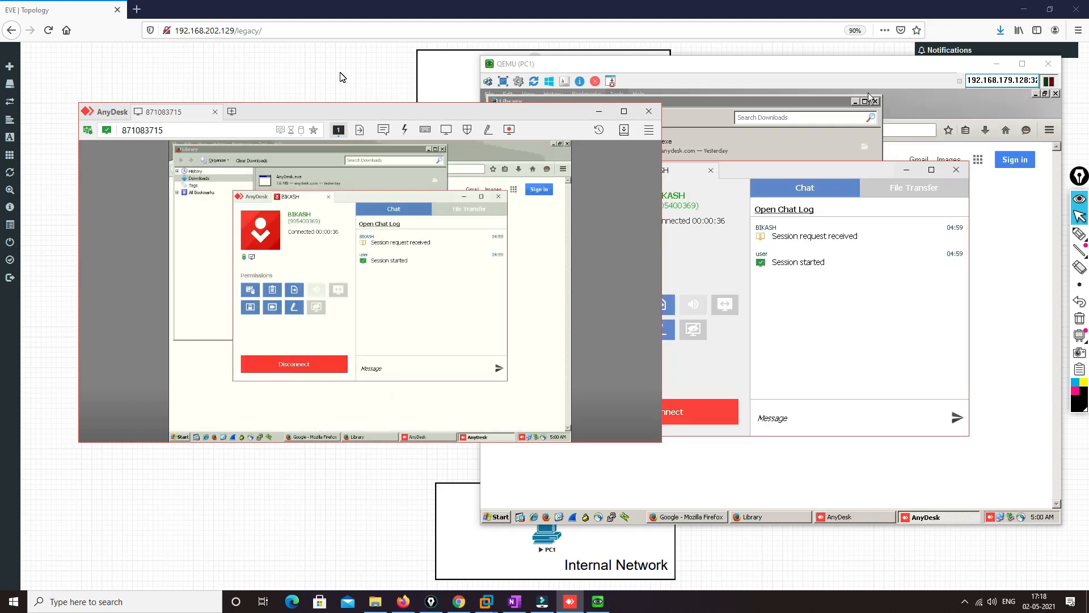
left_click(342, 77)
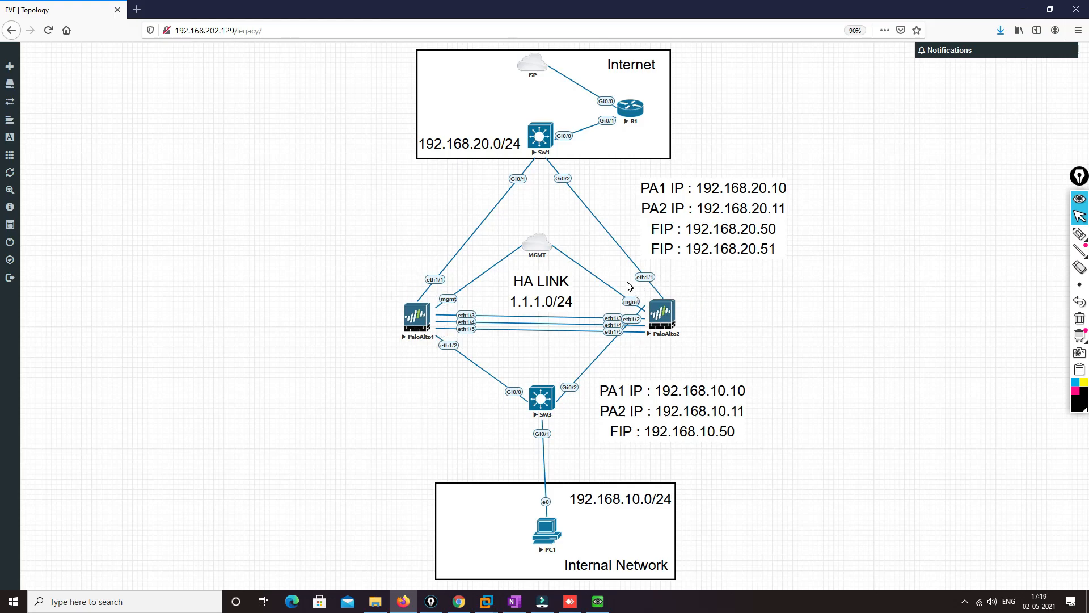
Start PuTTY and open an SSH session to the first firewall at 192.168.202.130
left_click(3, 606)
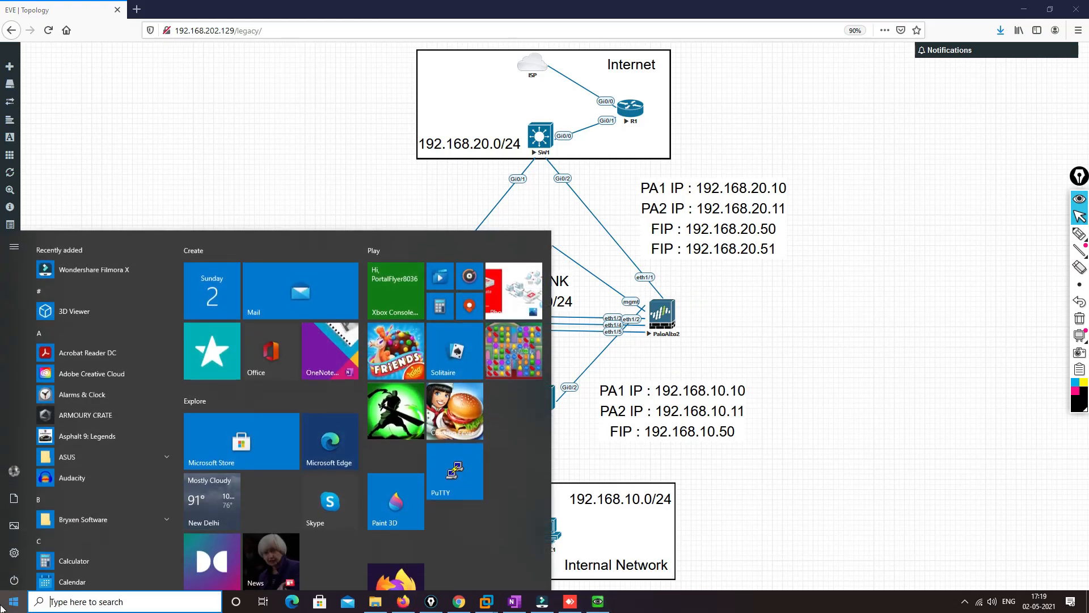
type("putty")
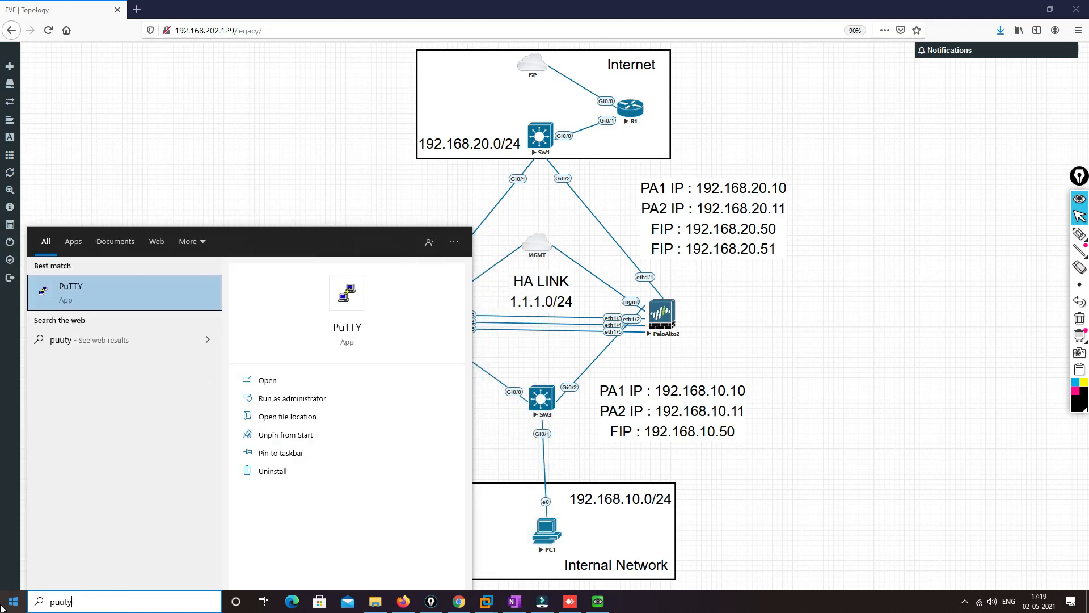
key("Return")
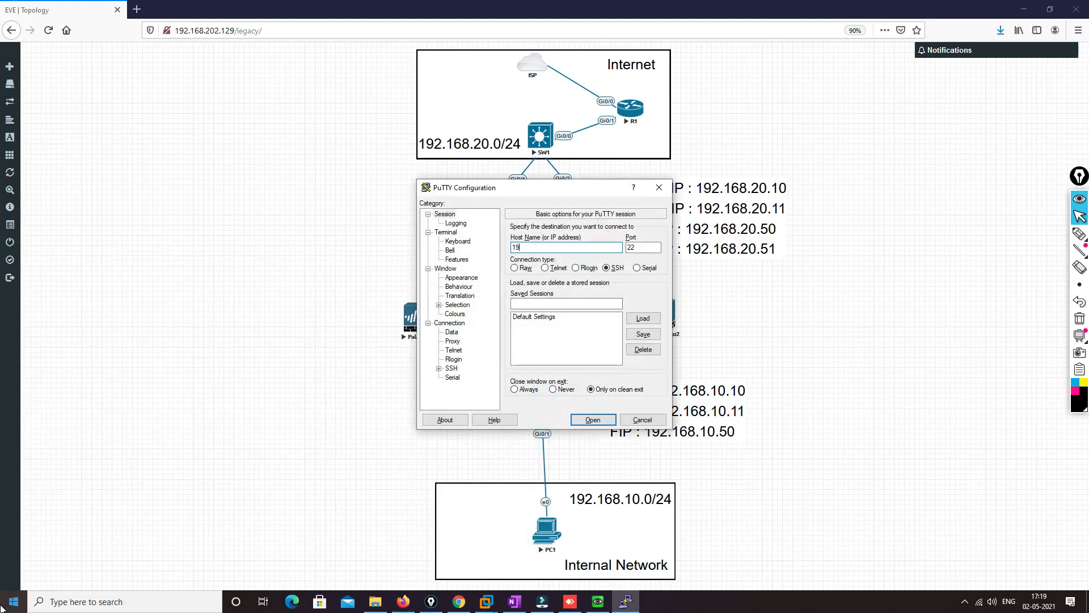
type("192.168.202.130")
key("Return")
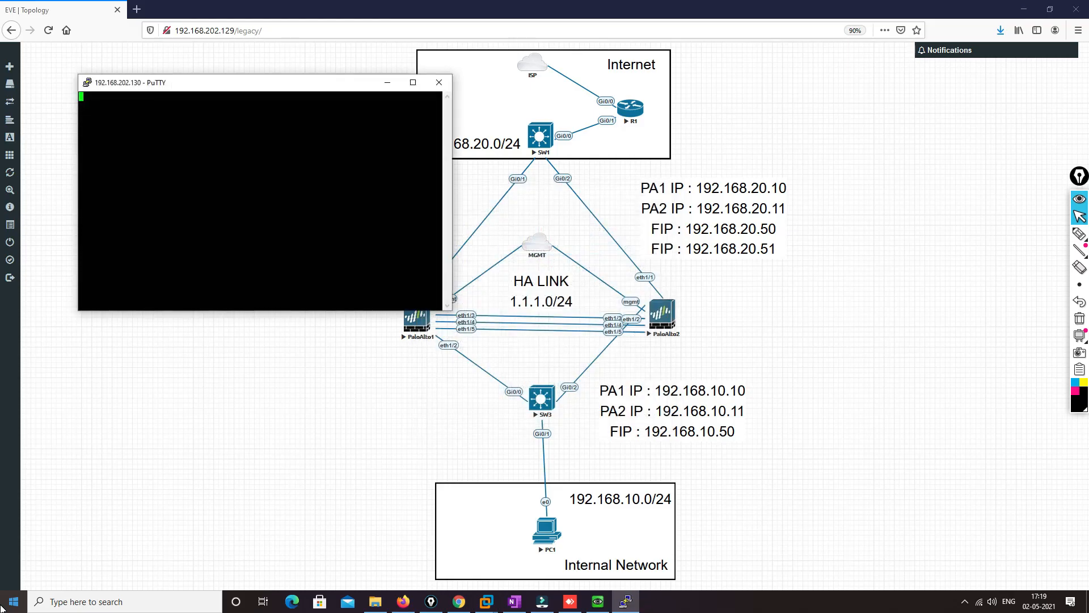
Log in to the first firewall's SSH session as admin with the account password
type("admin")
key("Return")
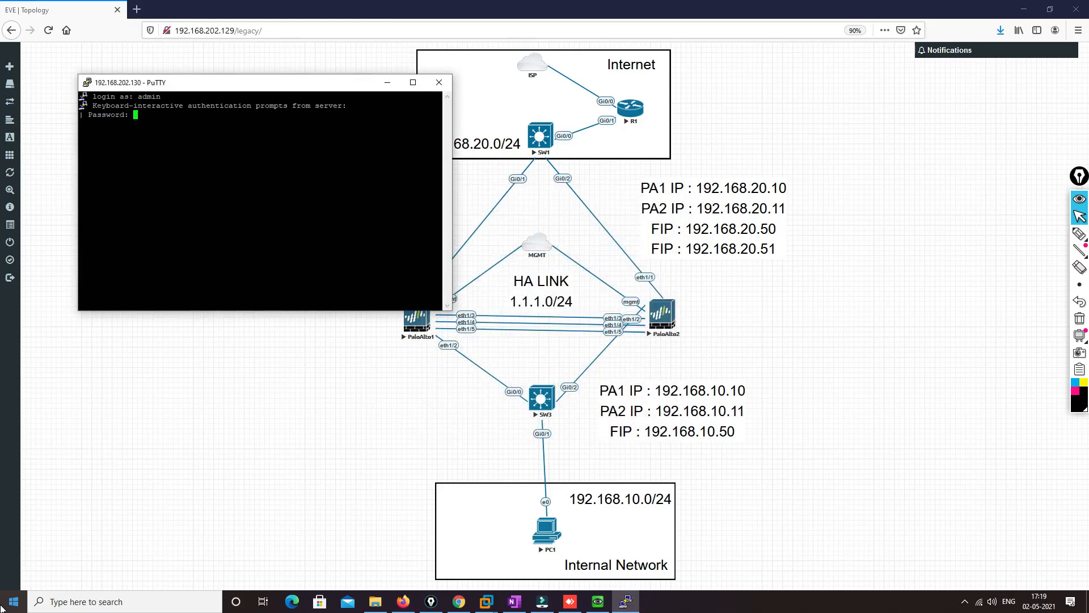
key("Return")
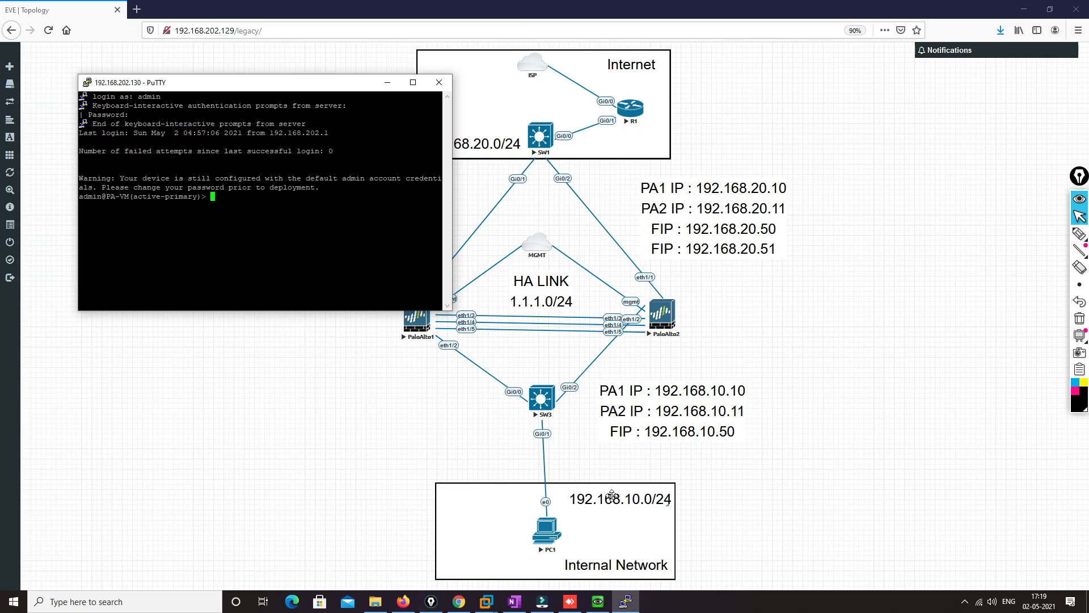
Start a new PuTTY session and connect over SSH to the second firewall at 192.168.202.131
right_click(307, 83)
left_click(348, 206)
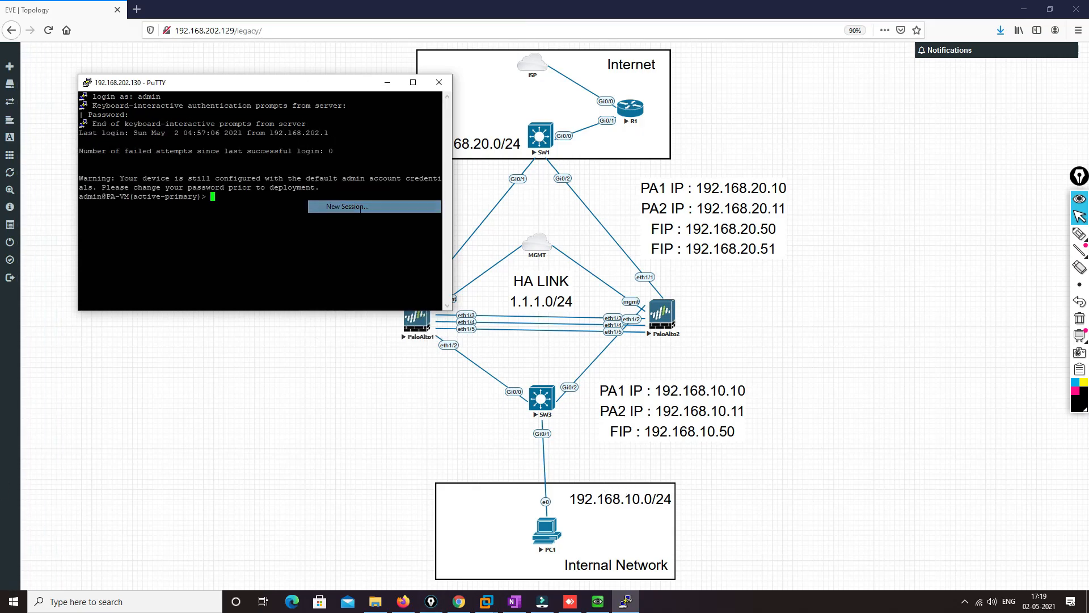
type("192.")
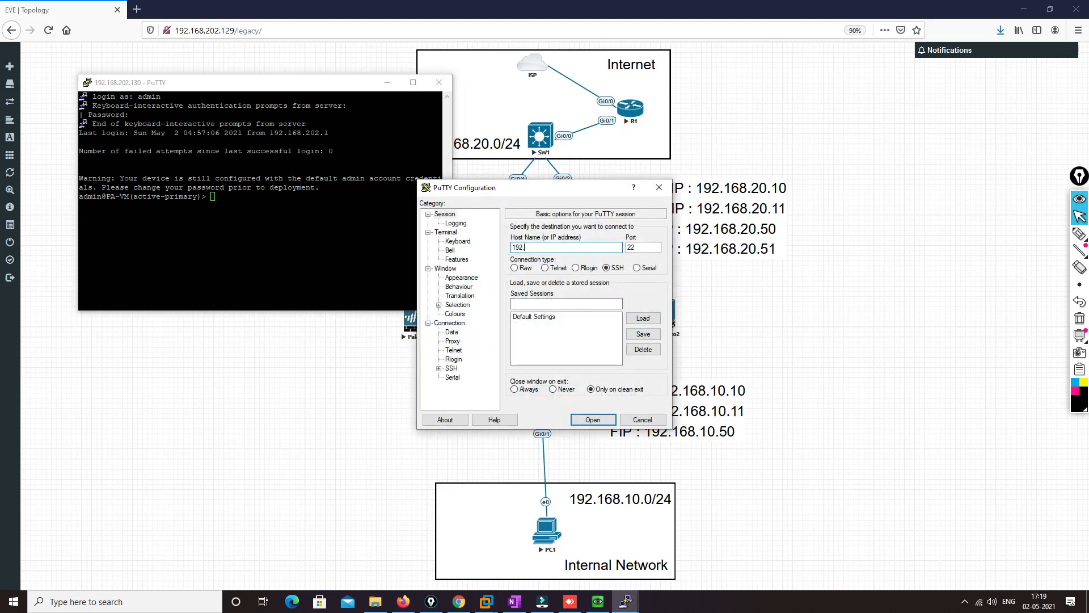
type("168.202.131")
key("Return")
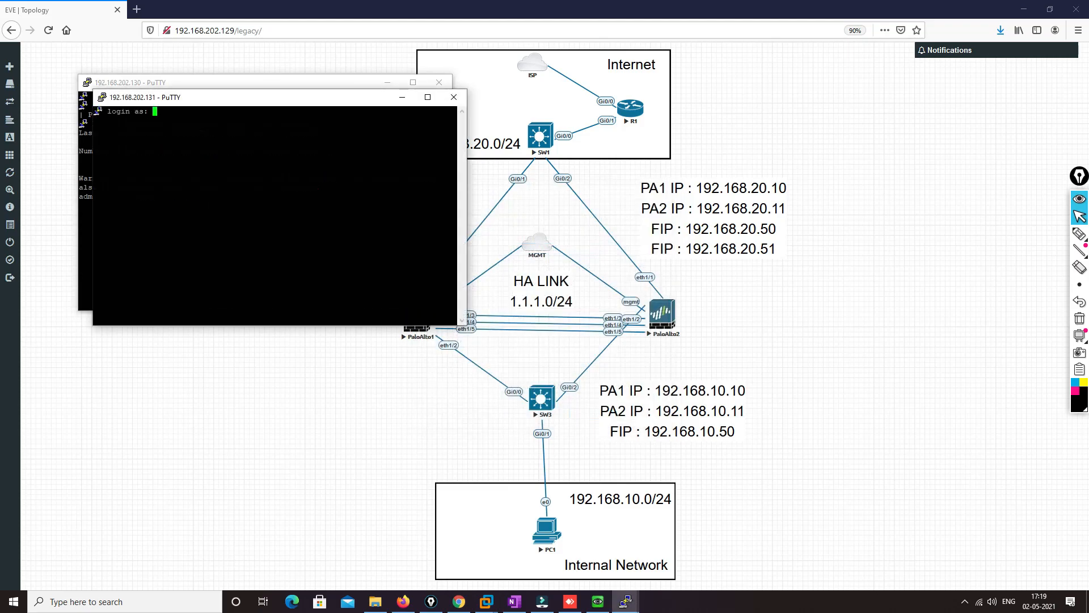
Log in to the second firewall as admin, re-entering the account password when it is requested again
type("admin")
key("Return")
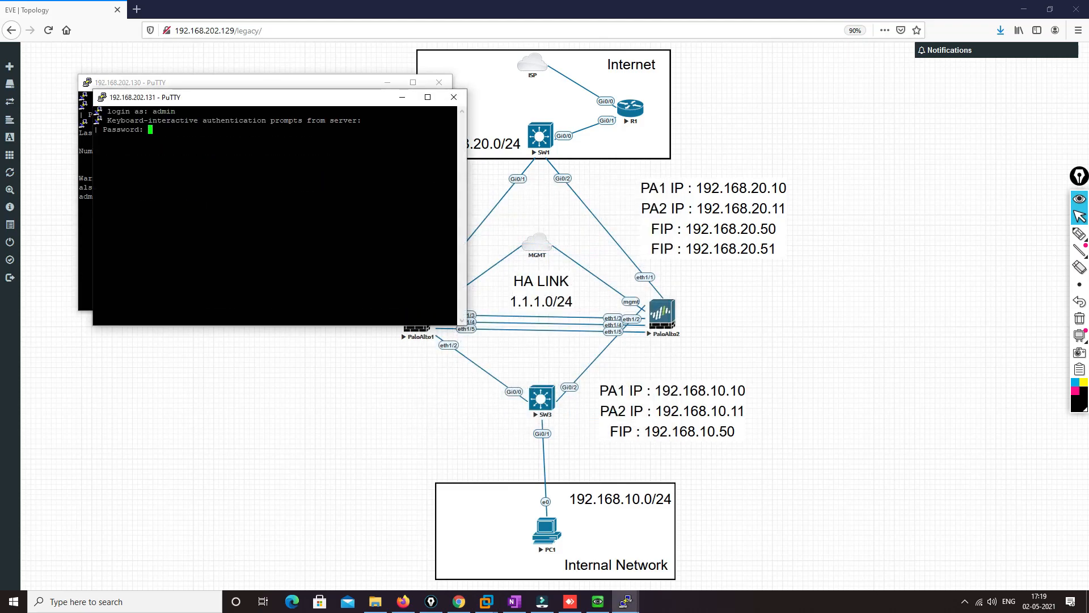
key("Return")
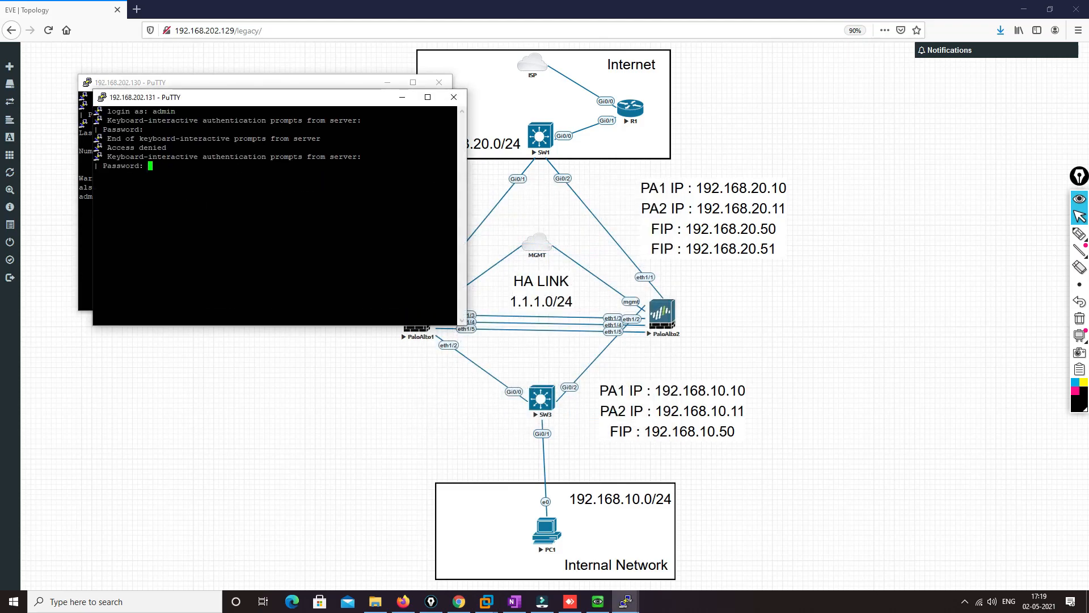
key("Return")
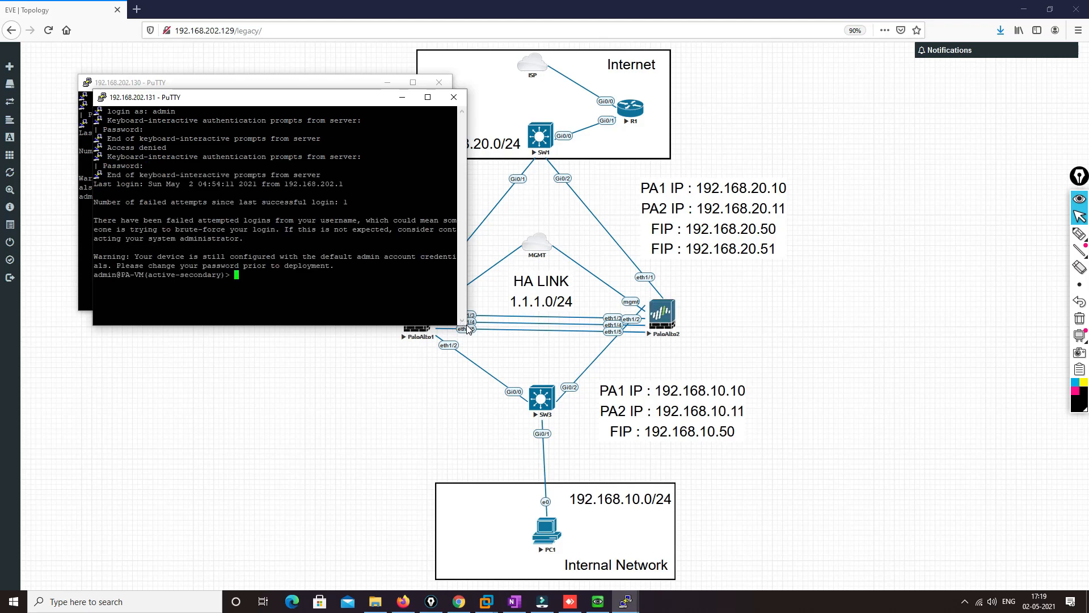
Enlarge both PuTTY windows and arrange the two firewall sessions side by side
left_click_drag(469, 325, 623, 371)
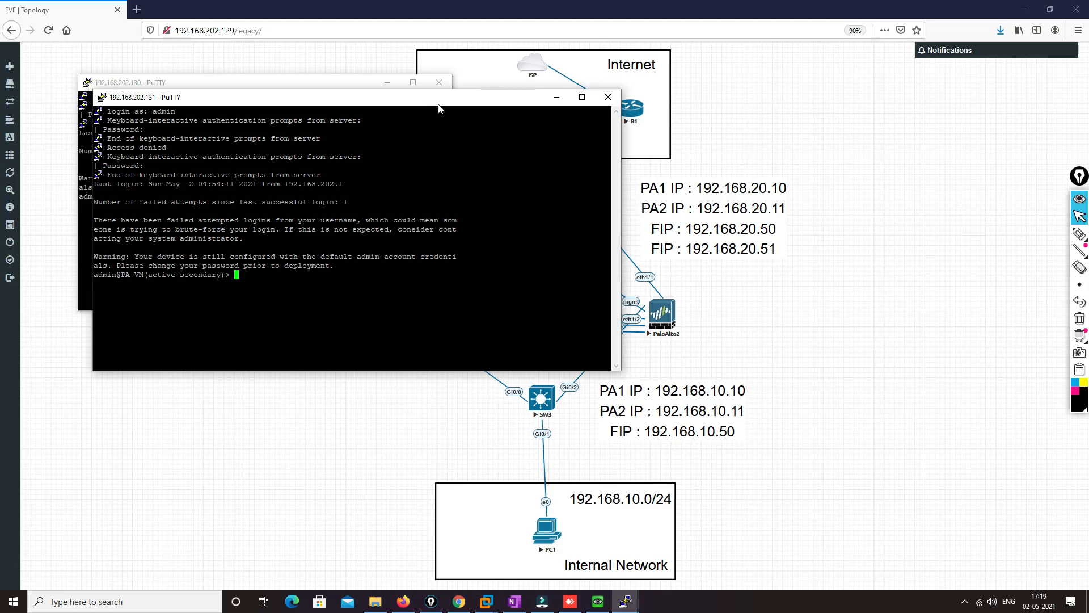
left_click_drag(428, 101, 878, 113)
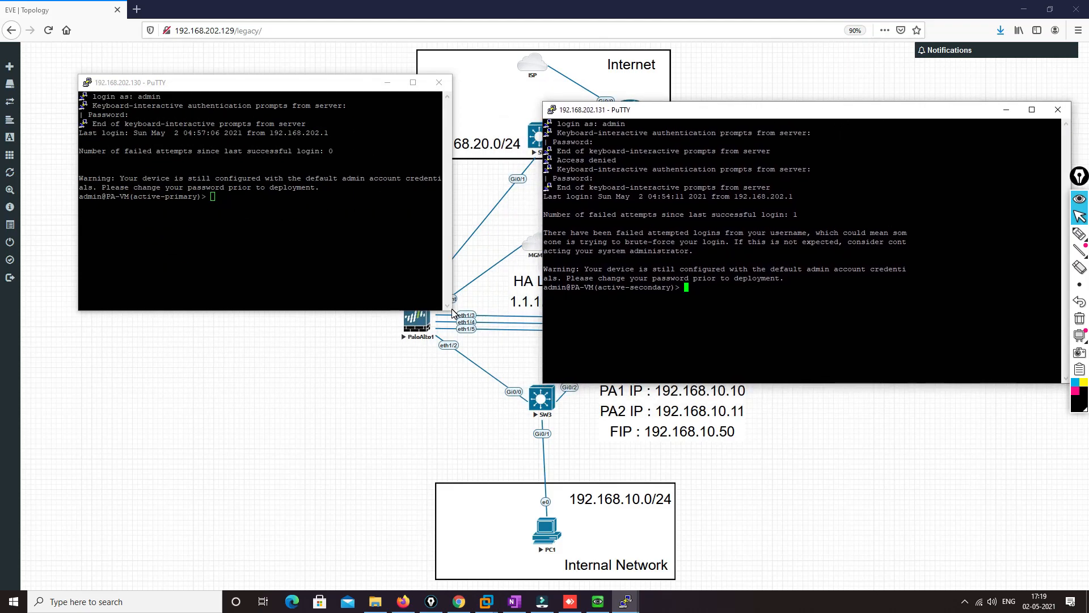
left_click(443, 304)
left_click_drag(450, 309, 530, 384)
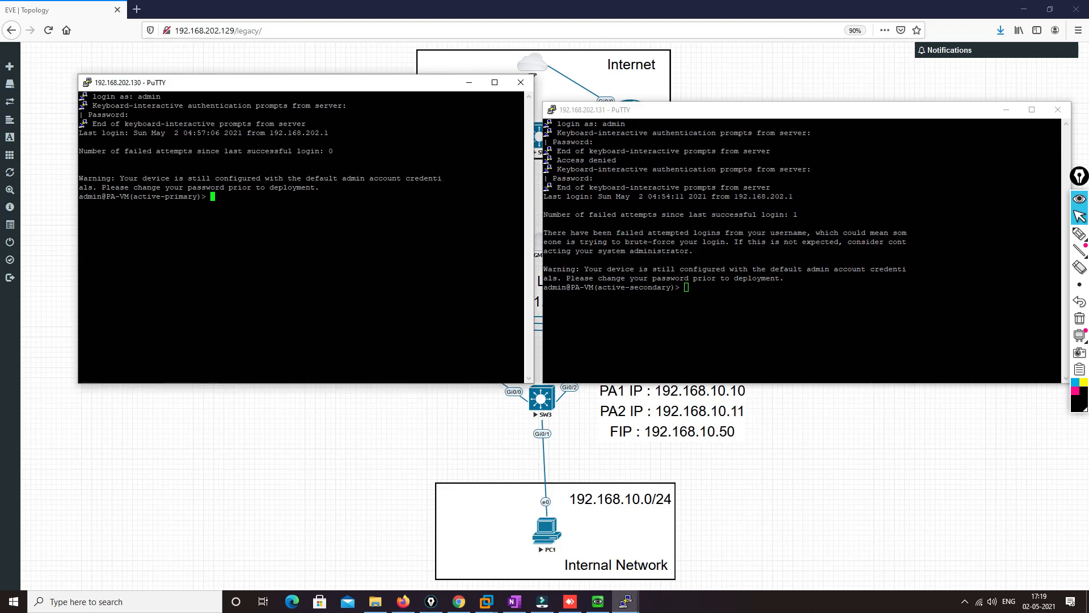
List all sessions on the active-primary firewall with "show session all" and page through to the end of the output
type("show session all")
key("Return")
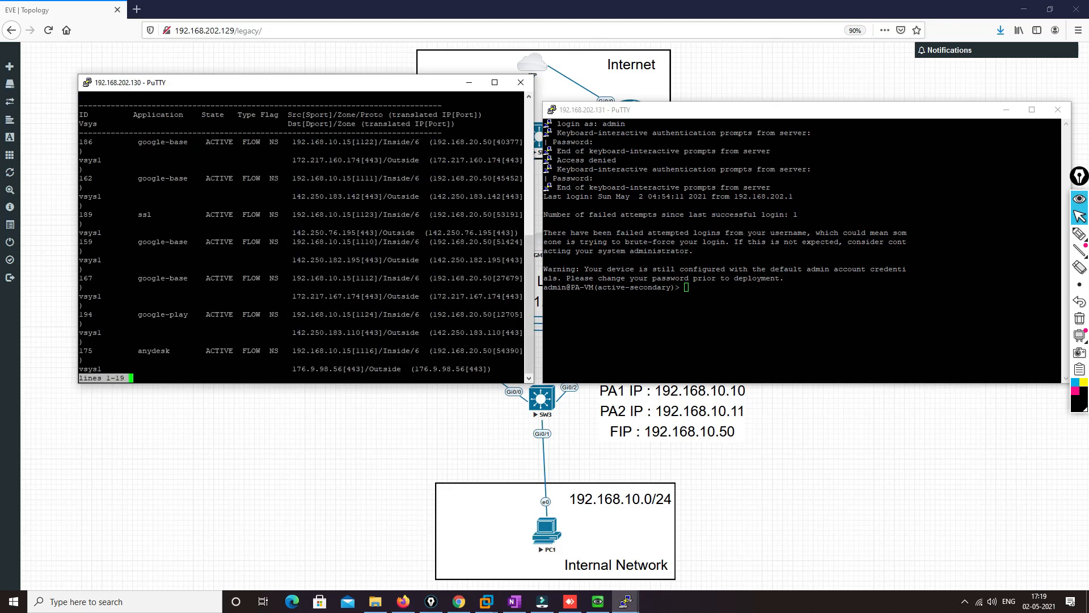
key("space")
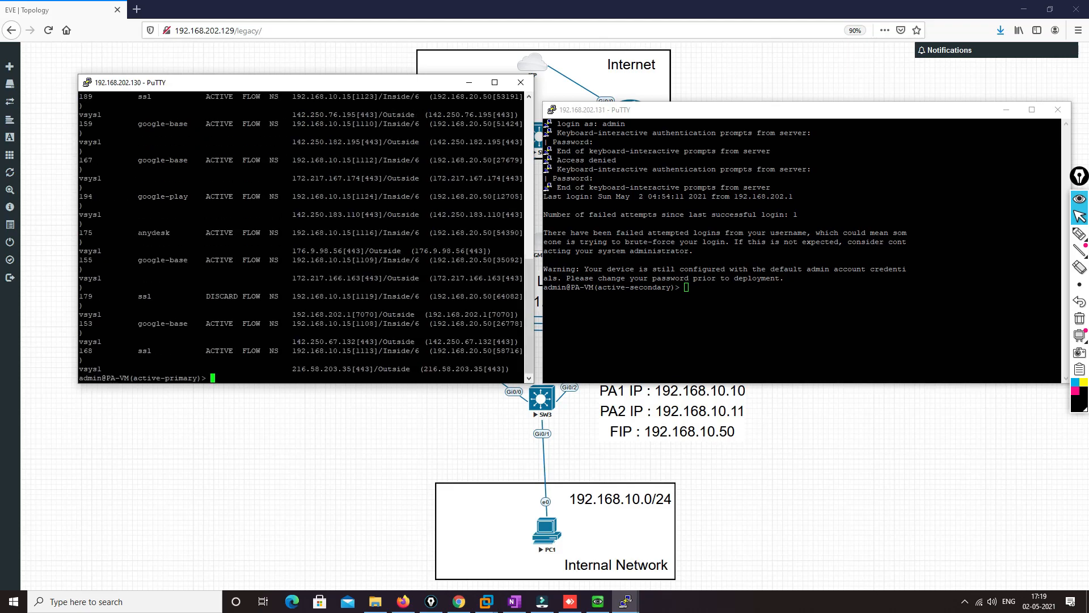
Widen the active-primary firewall's terminal window and rerun "show session all" so each entry fits on its line
left_click_drag(287, 85, 218, 86)
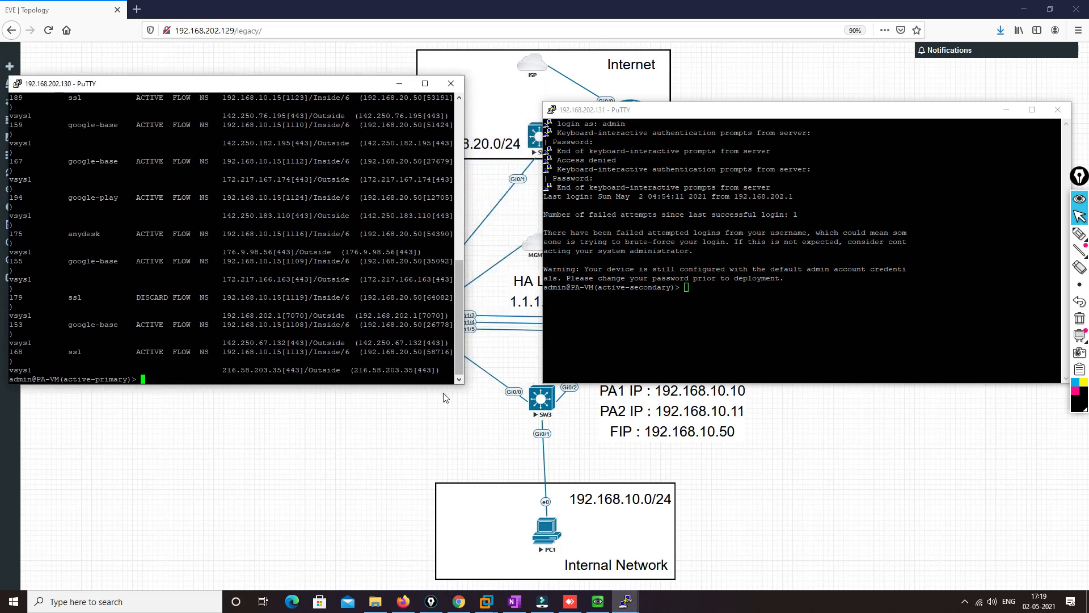
left_click_drag(464, 383, 555, 402)
left_click_drag(393, 87, 448, 90)
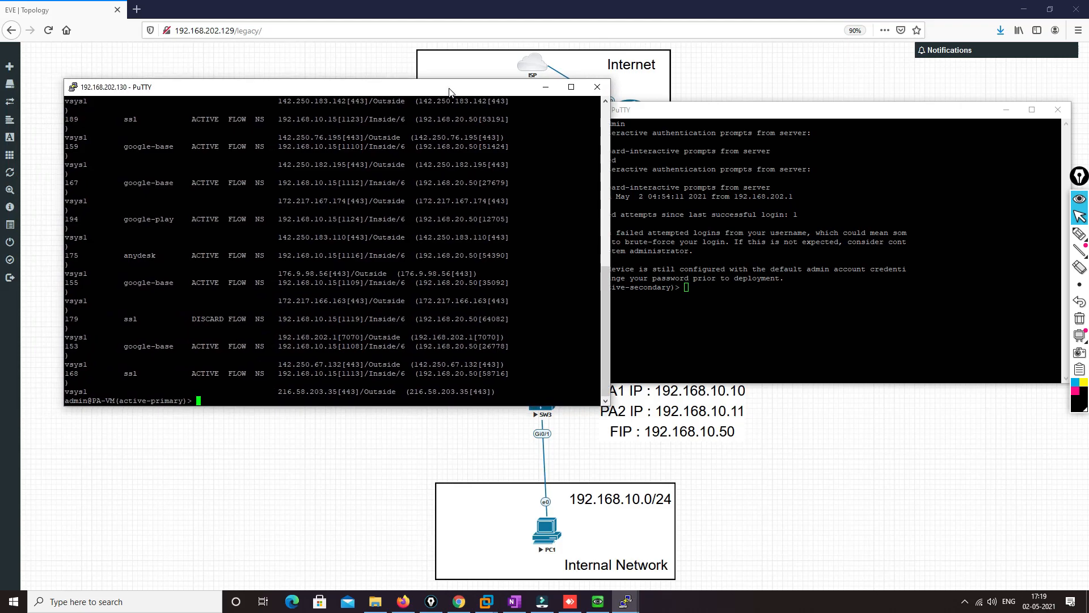
key("Return")
key("Return")
key("Up")
key("Return")
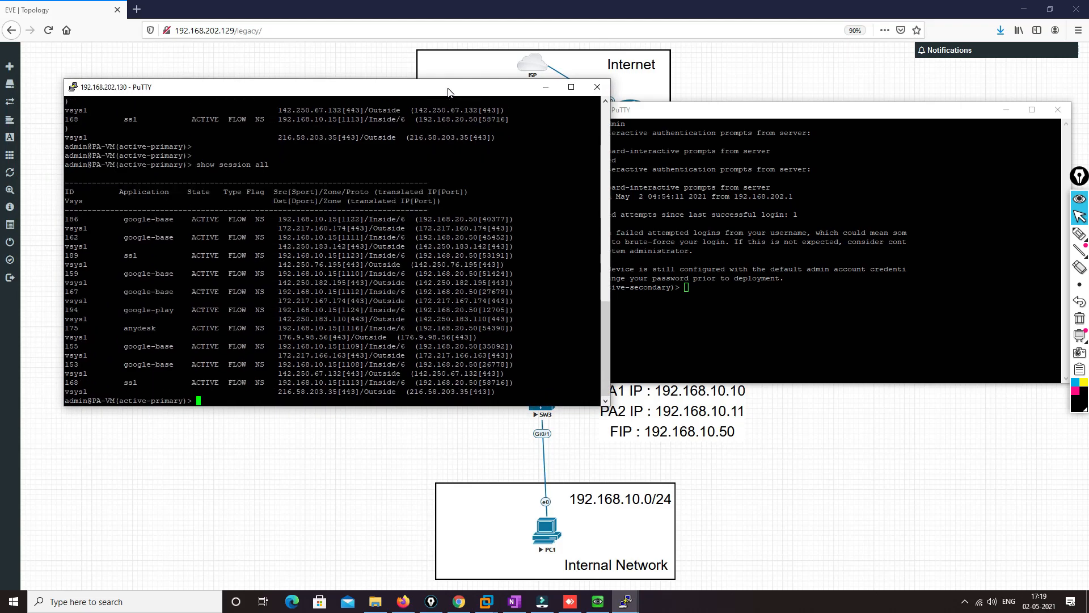
Run "show session all" on the active-secondary firewall at 192.168.202.131
left_click(869, 114)
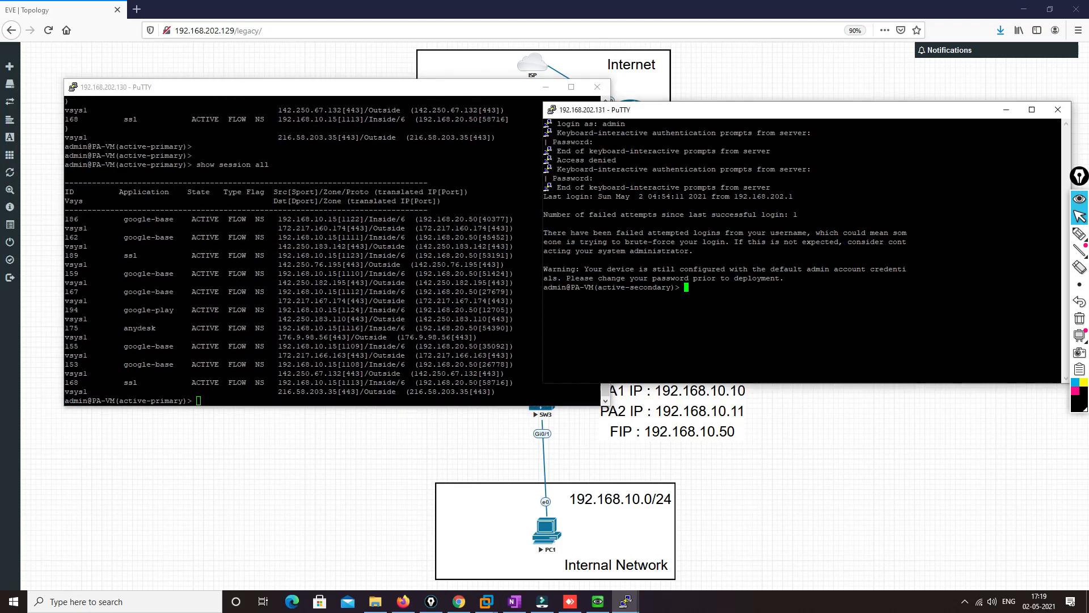
type("show session all")
key("Return")
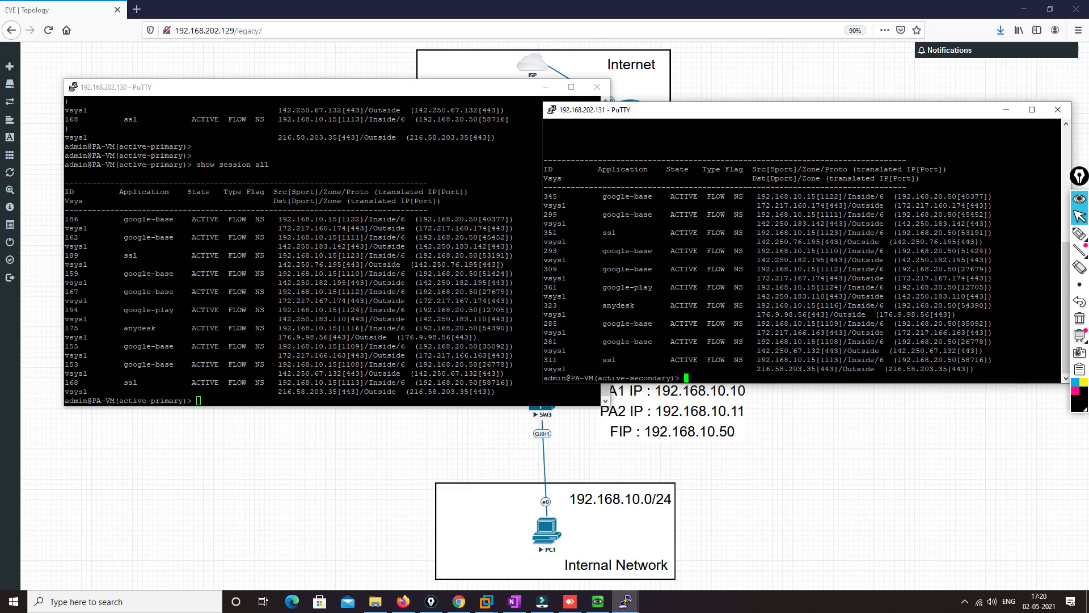
Compare the anydesk session entries on both firewalls, including their source and translated addresses
left_click_drag(124, 328, 155, 328)
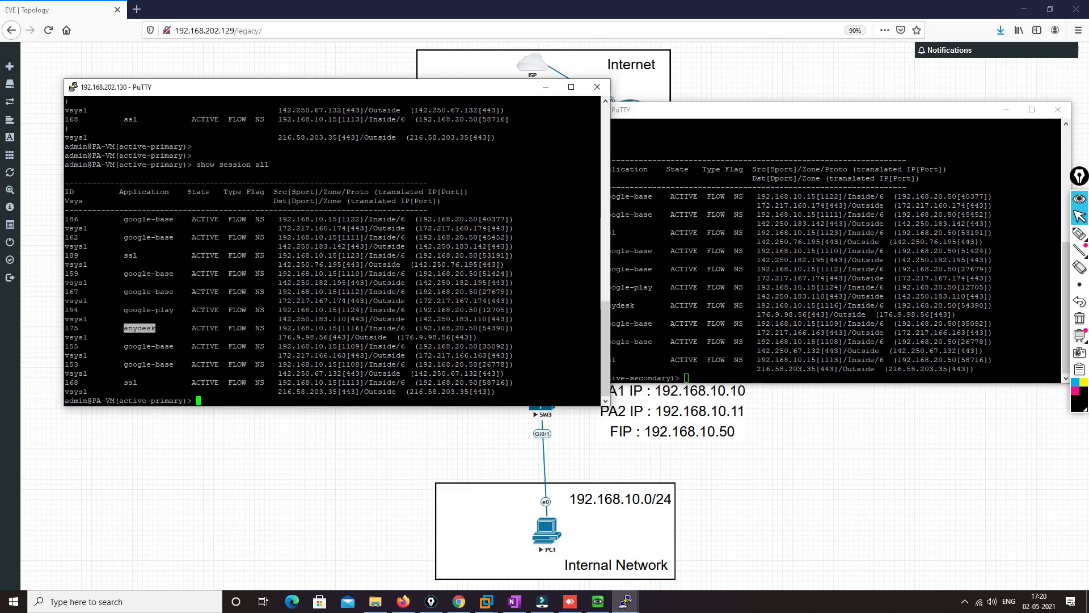
left_click(618, 305)
left_click_drag(602, 305, 635, 306)
left_click_drag(124, 328, 478, 328)
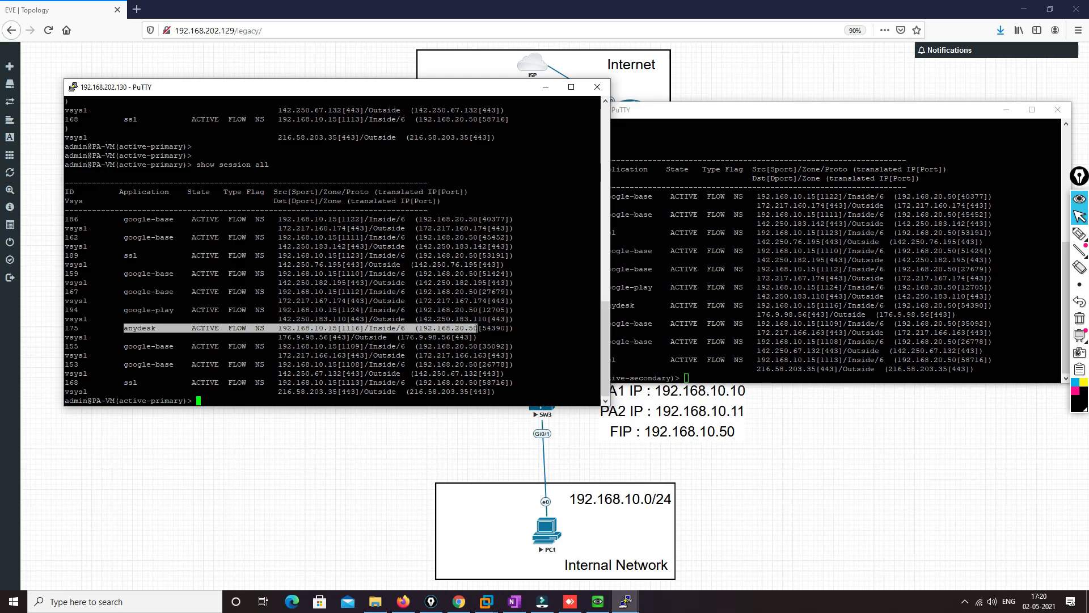
left_click(658, 317)
left_click_drag(603, 305, 993, 305)
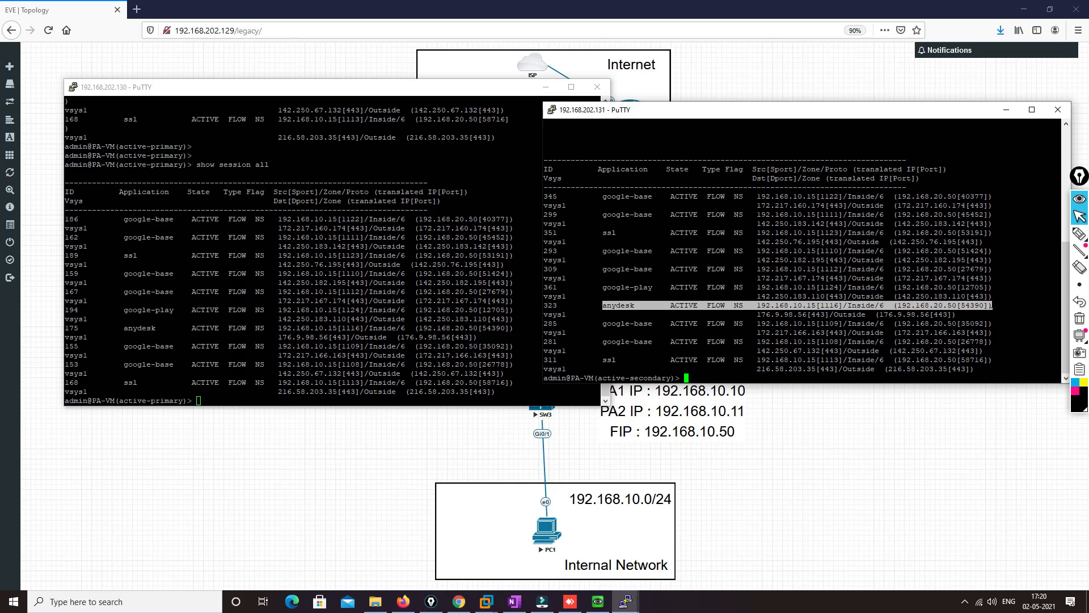
Check the HA role shown in each firewall's command prompt
left_click(128, 147)
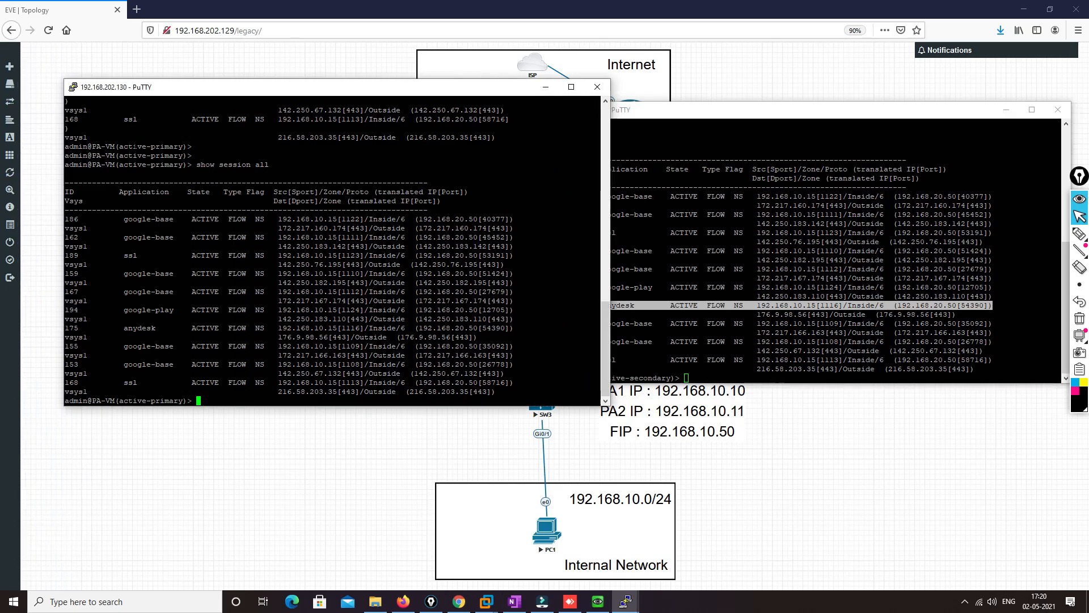
left_click_drag(128, 147, 173, 147)
left_click_drag(621, 378, 662, 377)
left_click(352, 352)
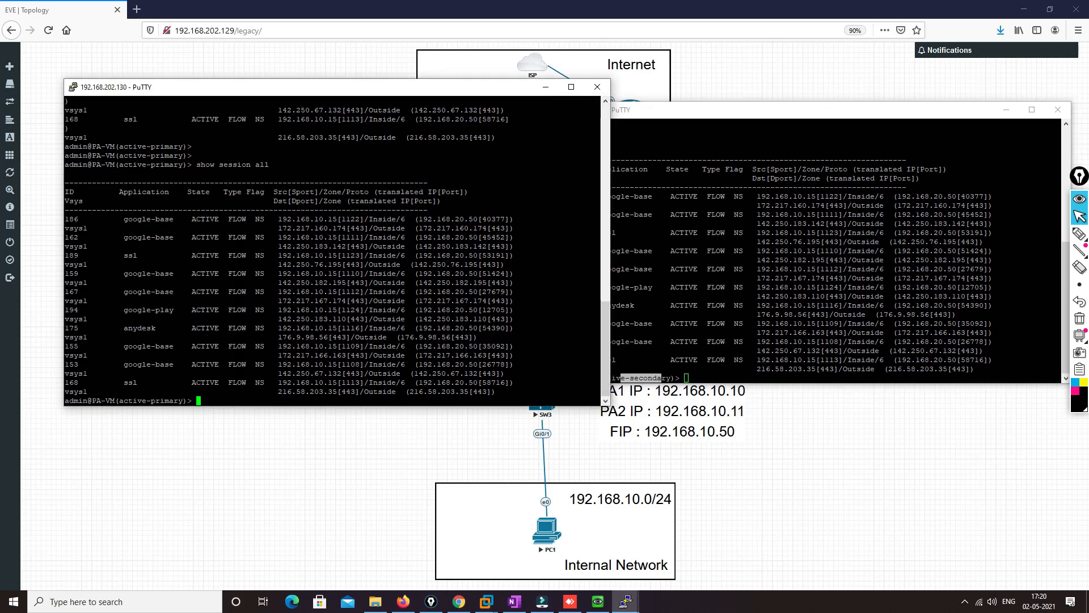
Show the HA details of the active-primary firewall's anydesk session with "show session id 175 | match HA"
key("Return")
key("Return")
key("Return")
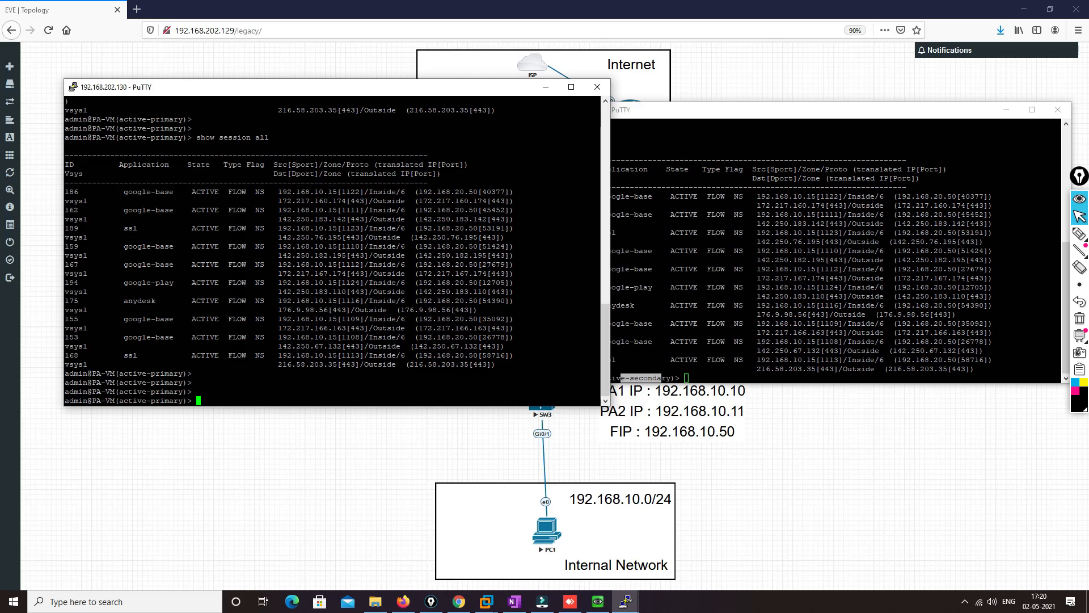
key("Return")
key("Return")
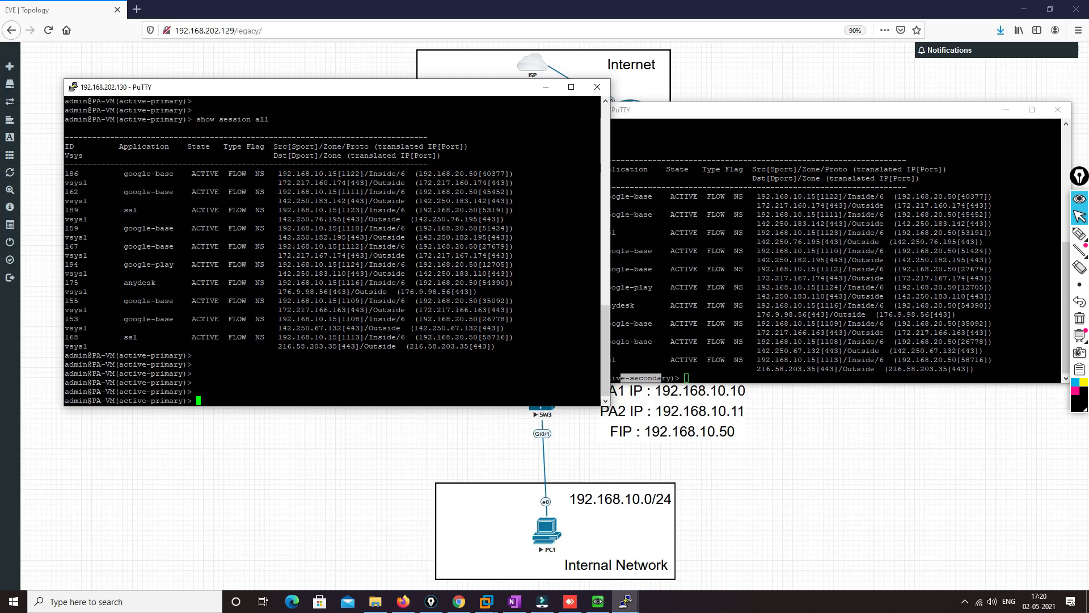
double_click(73, 283)
type("show ")
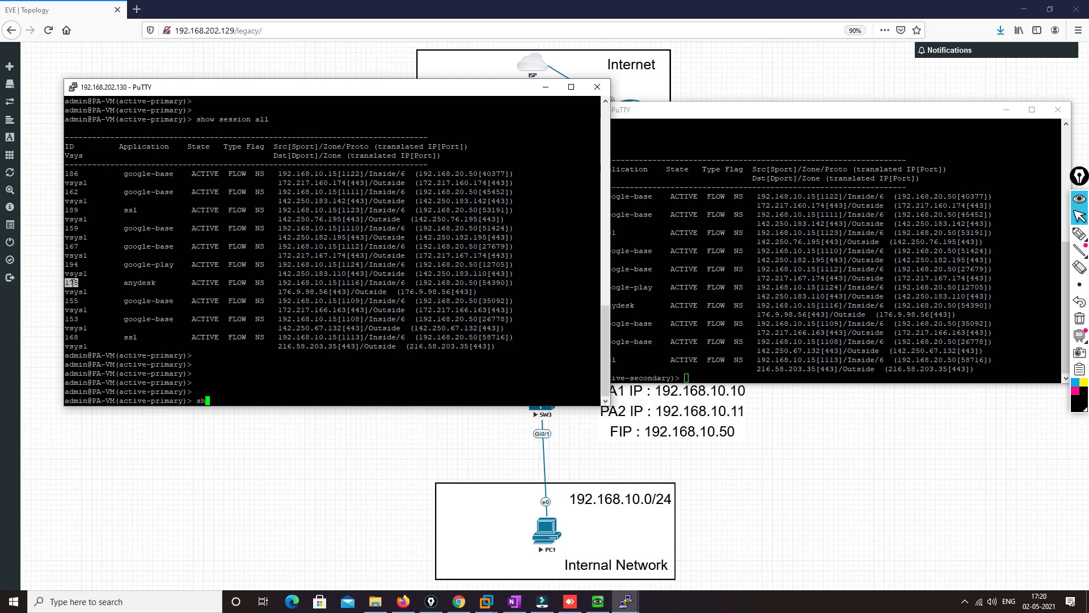
type("session id 175 | match HA")
key("Return")
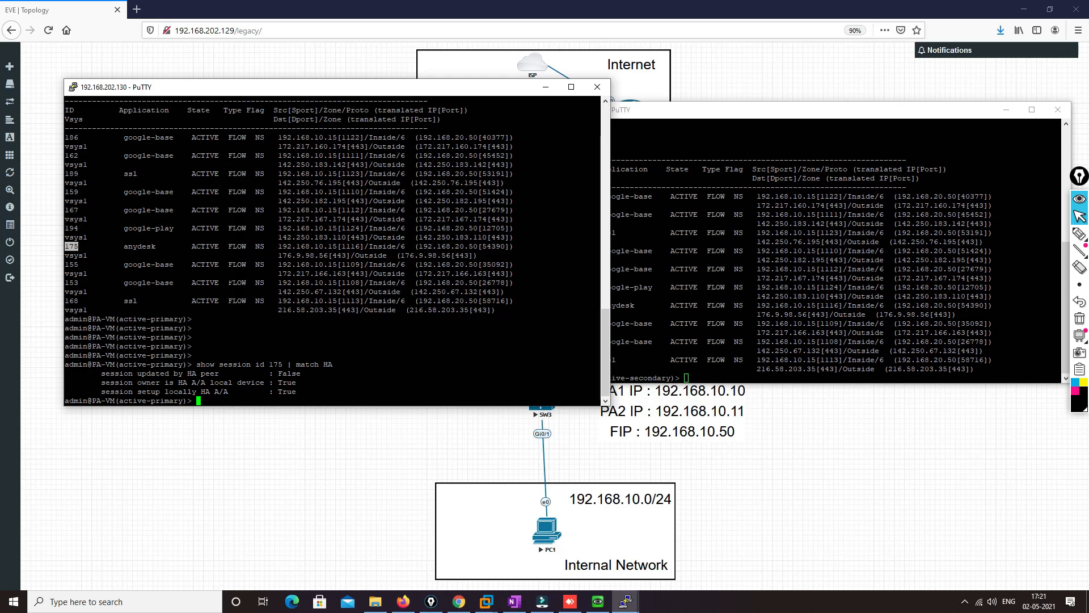
Examine the HA peer update, session owner and local session setup values for session 175
left_click_drag(106, 373, 209, 375)
left_click_drag(279, 374, 300, 373)
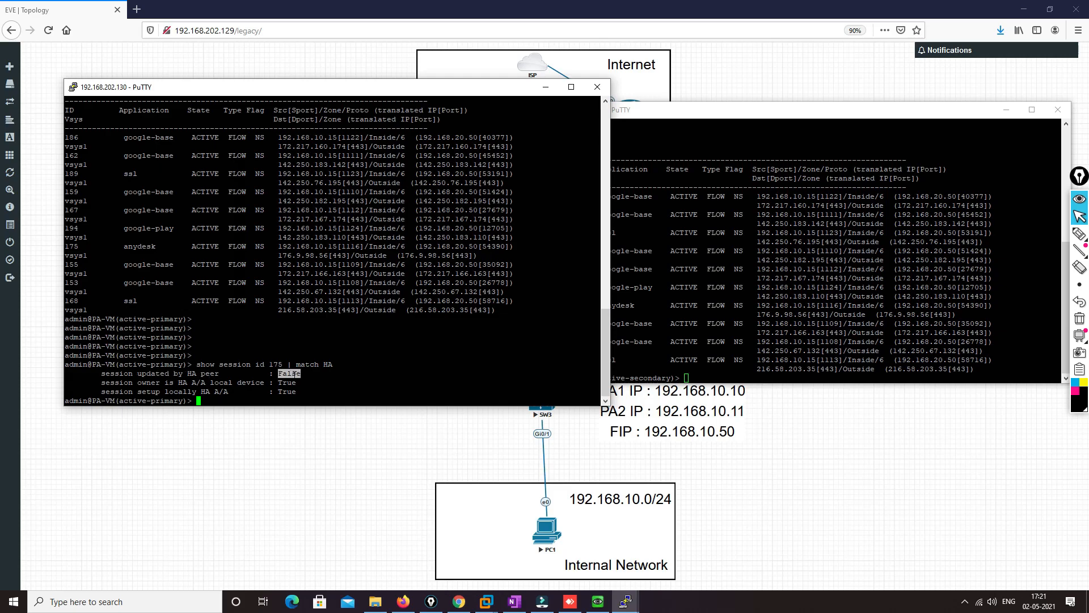
left_click_drag(275, 382, 298, 383)
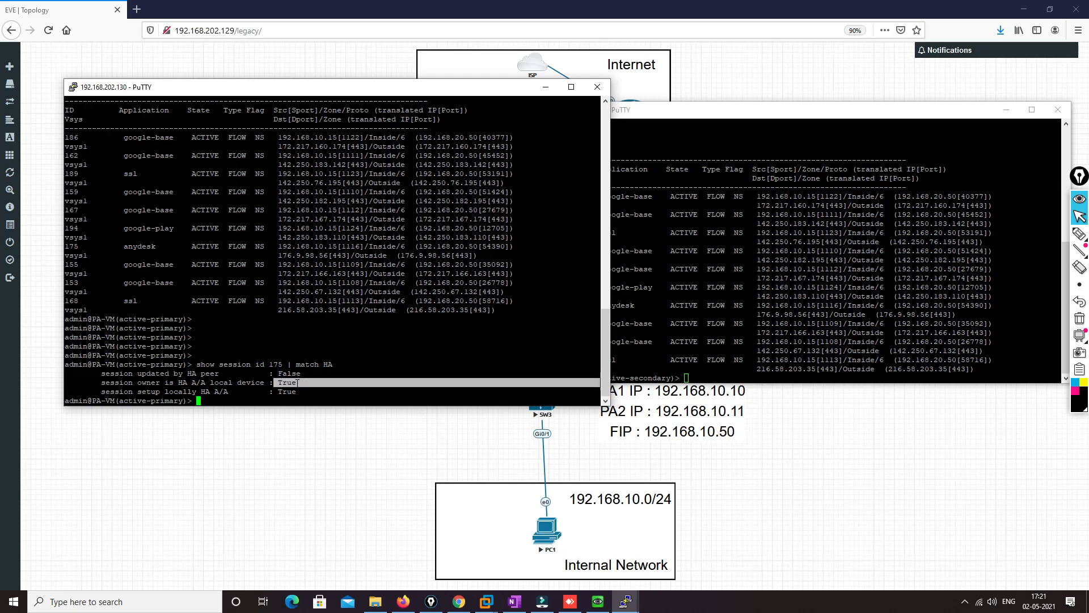
left_click_drag(133, 391, 306, 392)
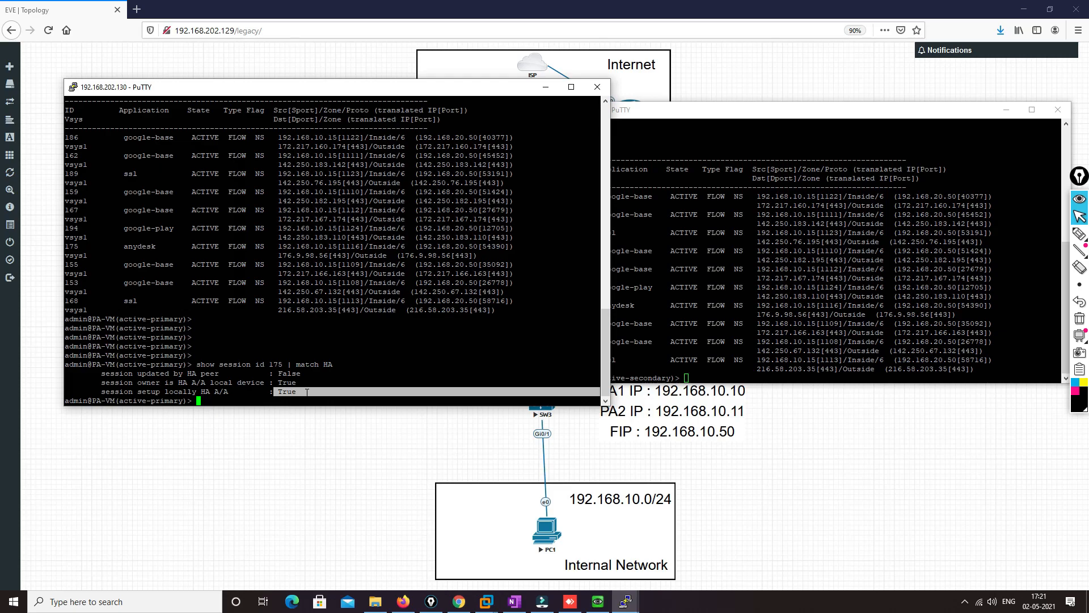
Show the HA details of the active-secondary firewall's anydesk session with "show session id 323 | match HA"
left_click(688, 376)
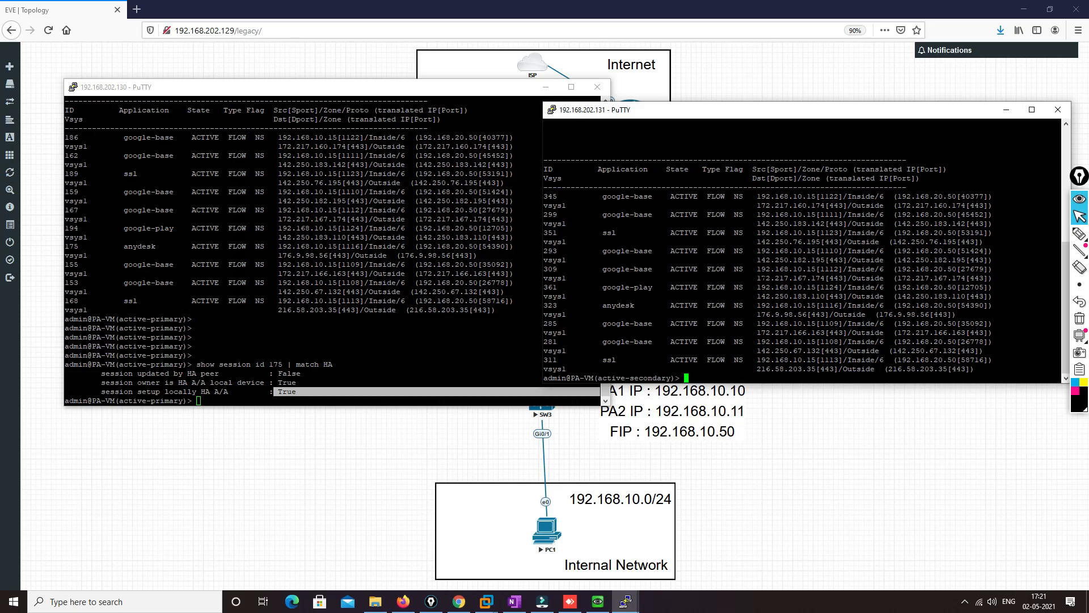
double_click(550, 305)
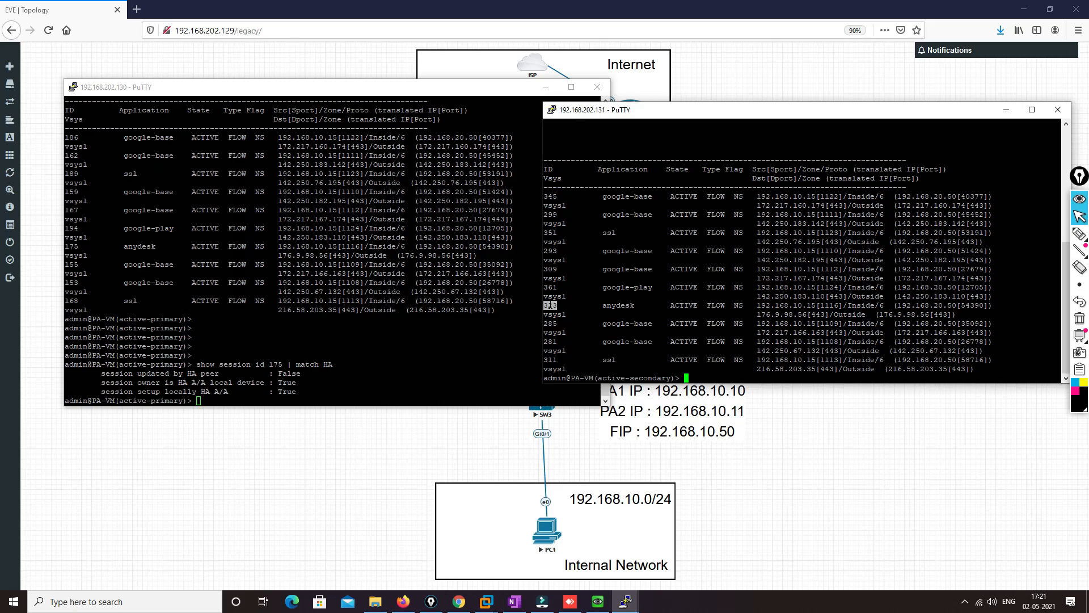
type("show session id 323 | match HA")
key("Return")
Examine the HA peer update, session owner and local session setup values for session 323
left_click_drag(580, 351, 765, 351)
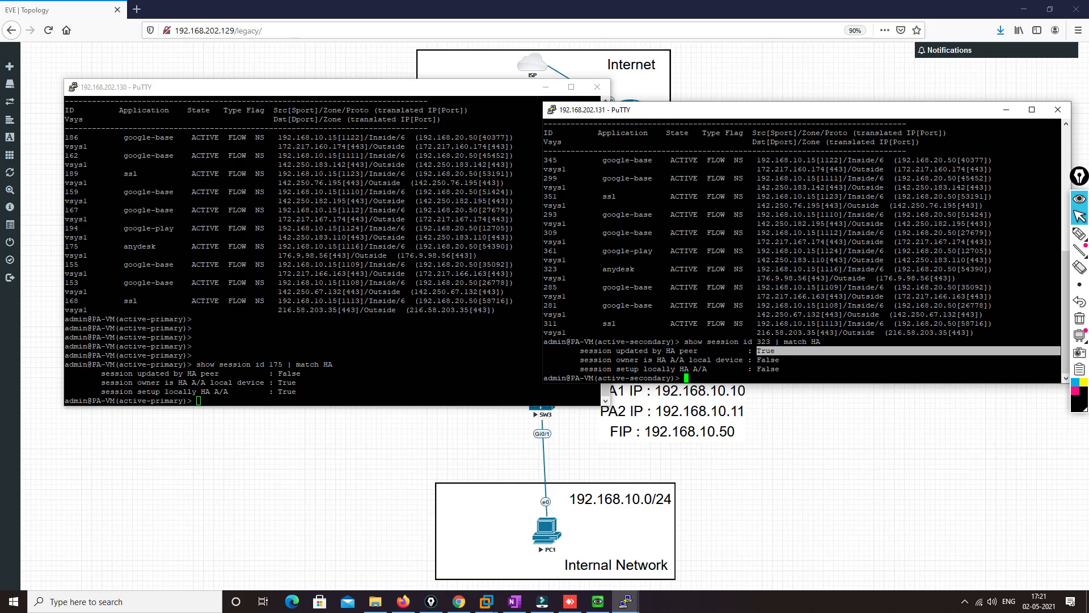
left_click_drag(576, 360, 778, 360)
left_click_drag(580, 369, 783, 369)
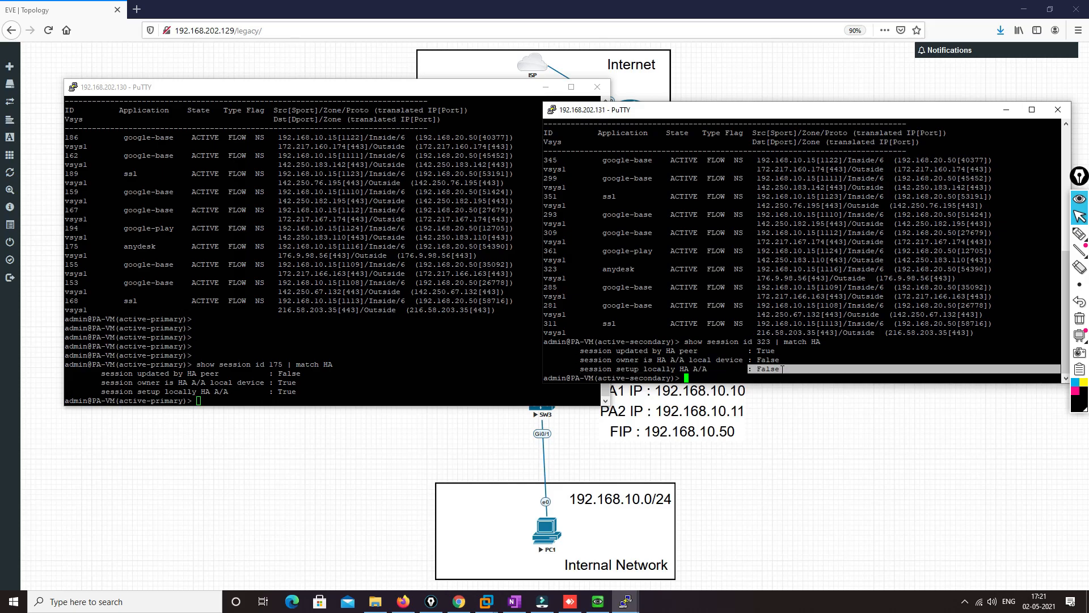
left_click(784, 369)
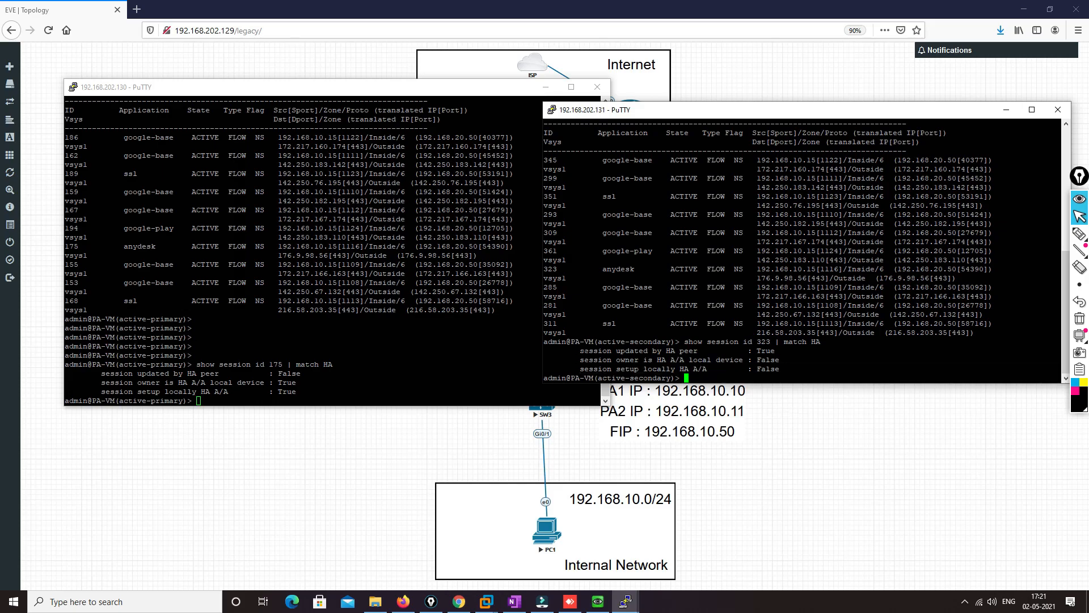
key("alt+Tab")
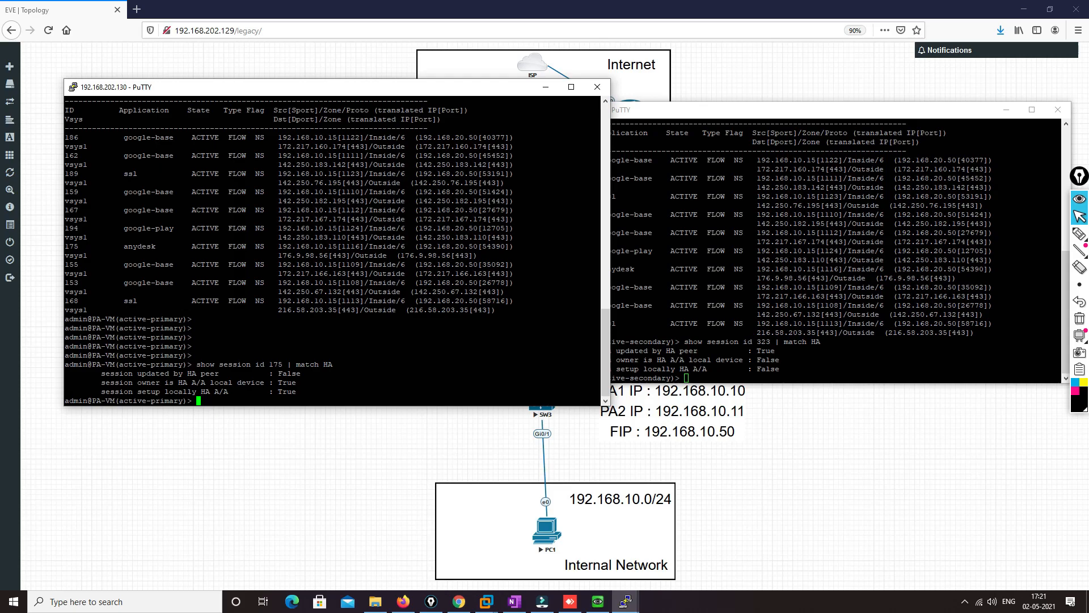
key("alt+Tab")
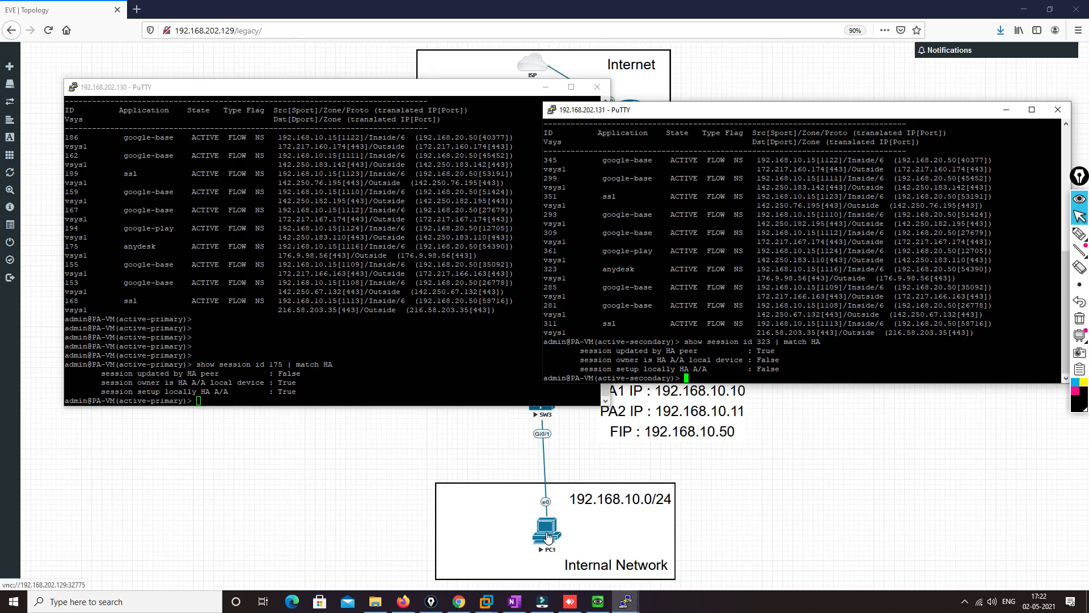
Try to open an SSH connection from PC1 to R1 at 192.168.20.55 with PuTTY, then close the session window
left_click(599, 603)
left_click(612, 517)
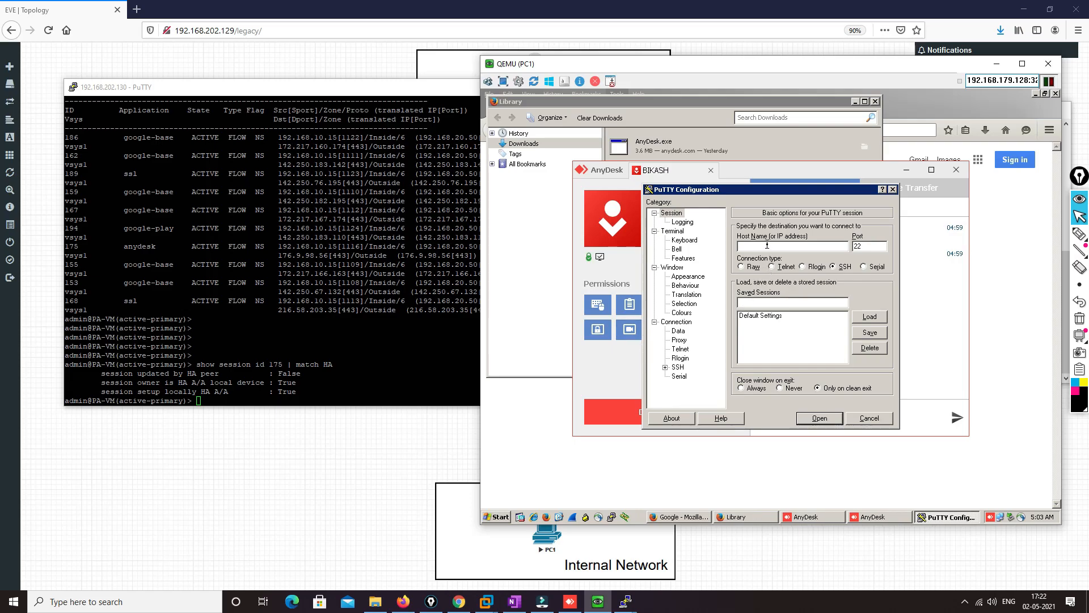
left_click(767, 244)
type("192.168.20.10")
key("Return")
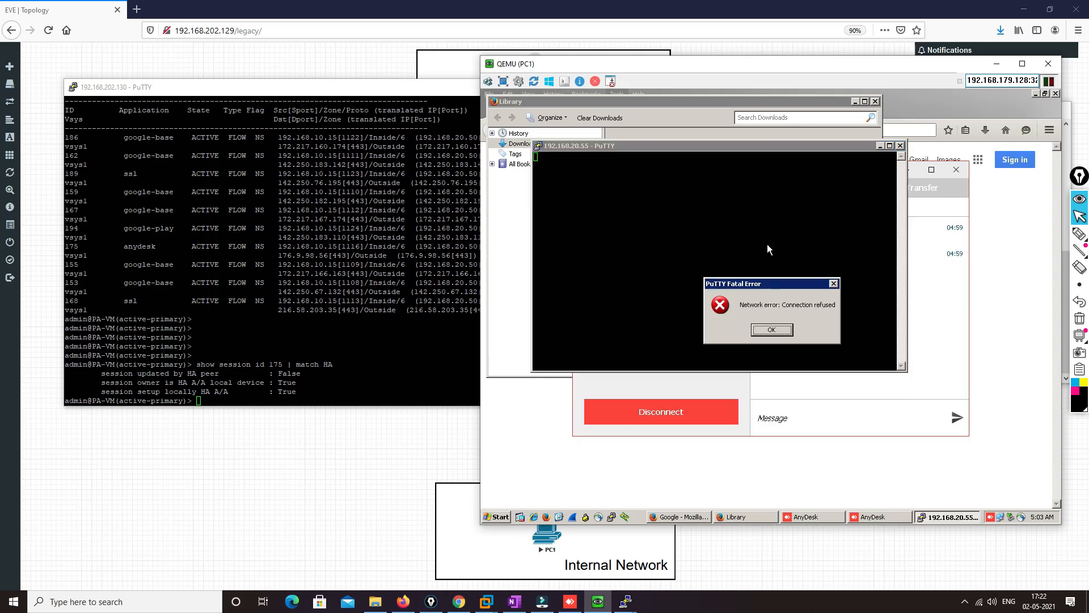
key("Return")
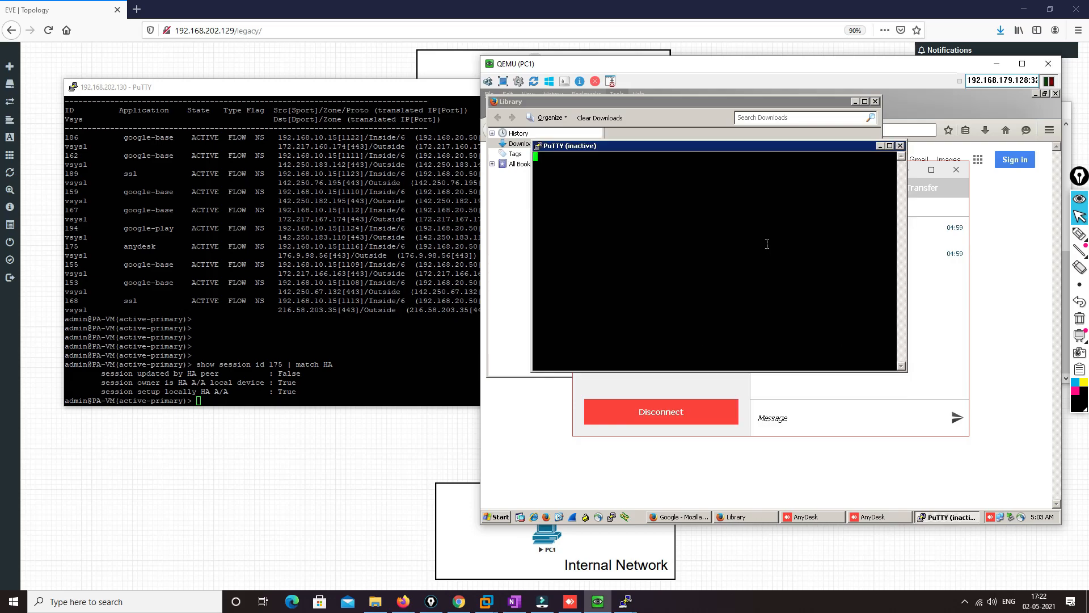
left_click(901, 145)
Open router R1's console from the topology and enter global configuration mode with "en" and "conf t"
left_click(397, 54)
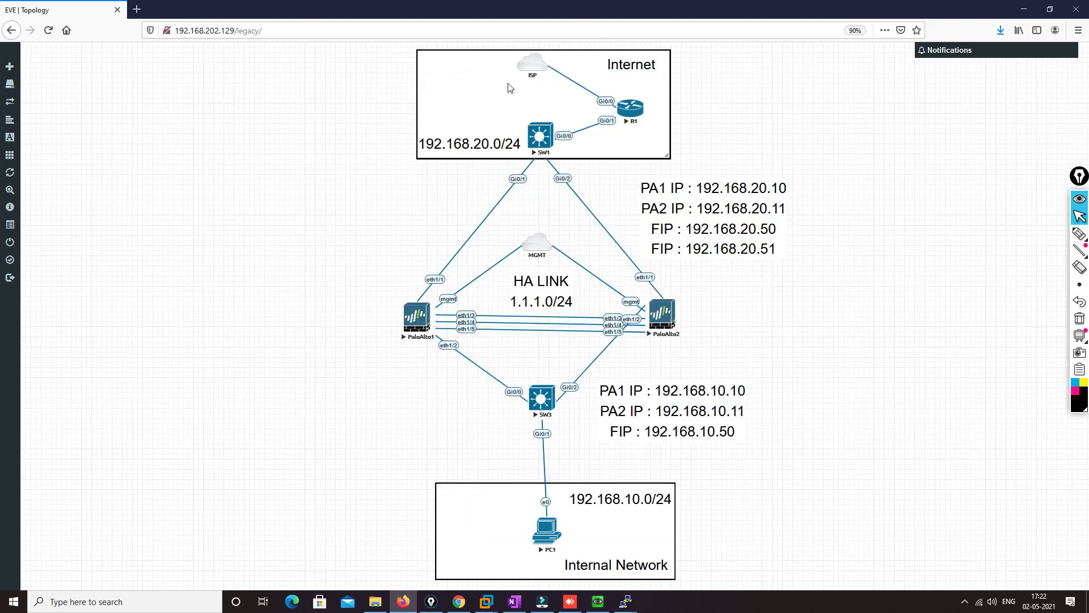
left_click(631, 108)
left_click(560, 113)
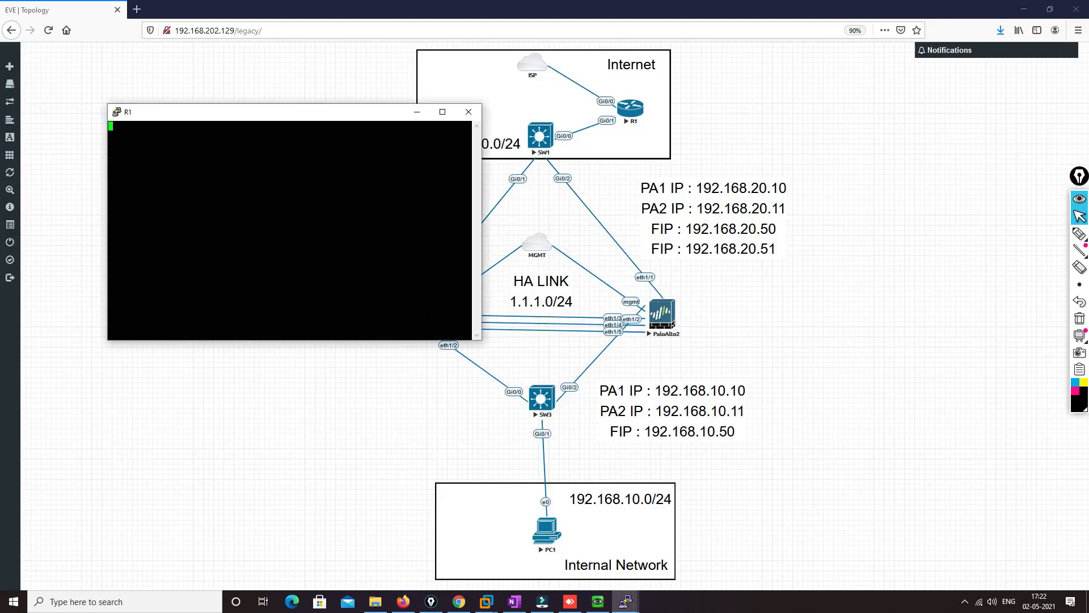
key("Return")
key("Return")
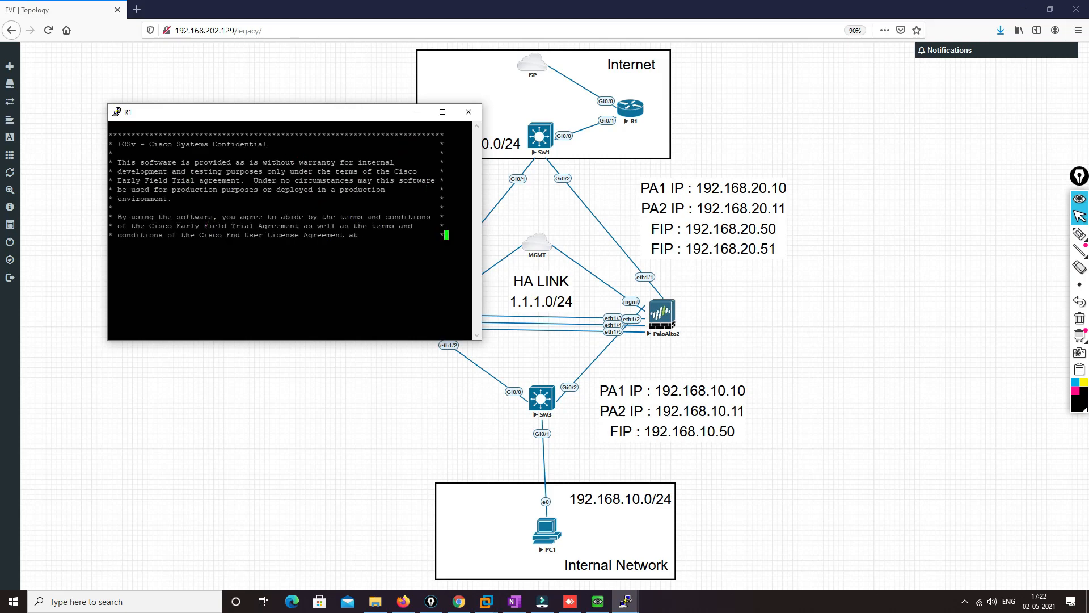
type("e")
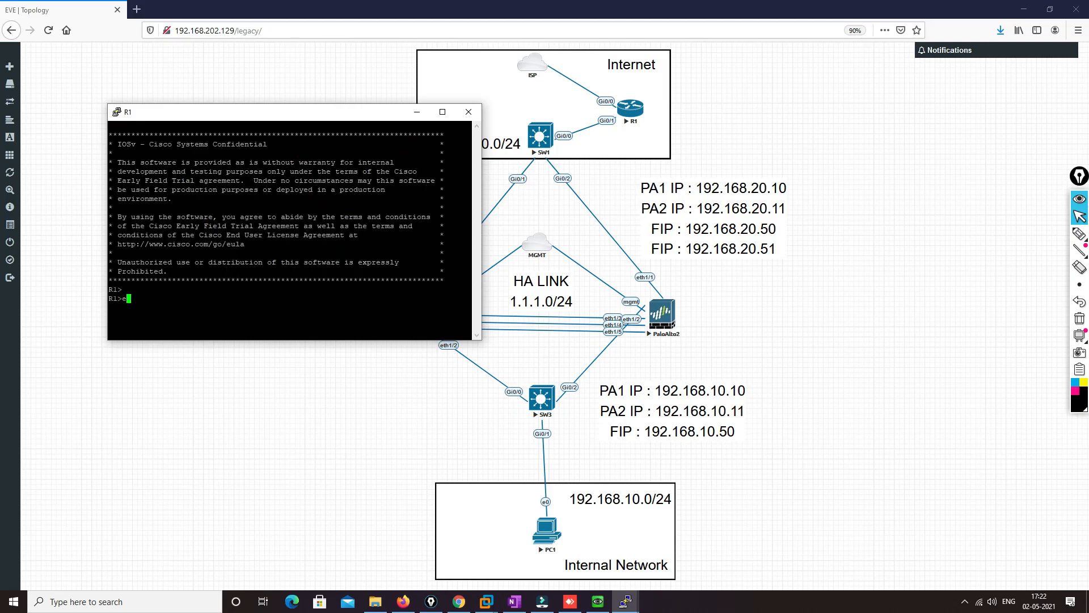
type("n")
key("Return")
key("Return")
type("conf t")
key("Return")
Configure lines vty 0 4 on R1 to authenticate with "login local"
type("lin")
key("Tab")
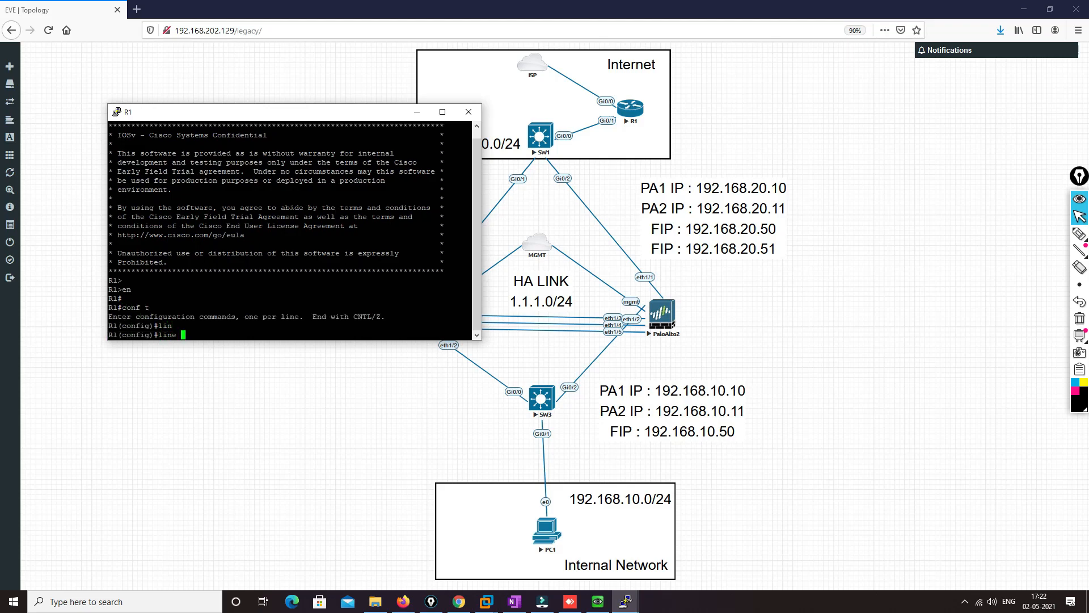
type("vty 0 4")
key("Return")
type("login")
key("Tab")
type("lo")
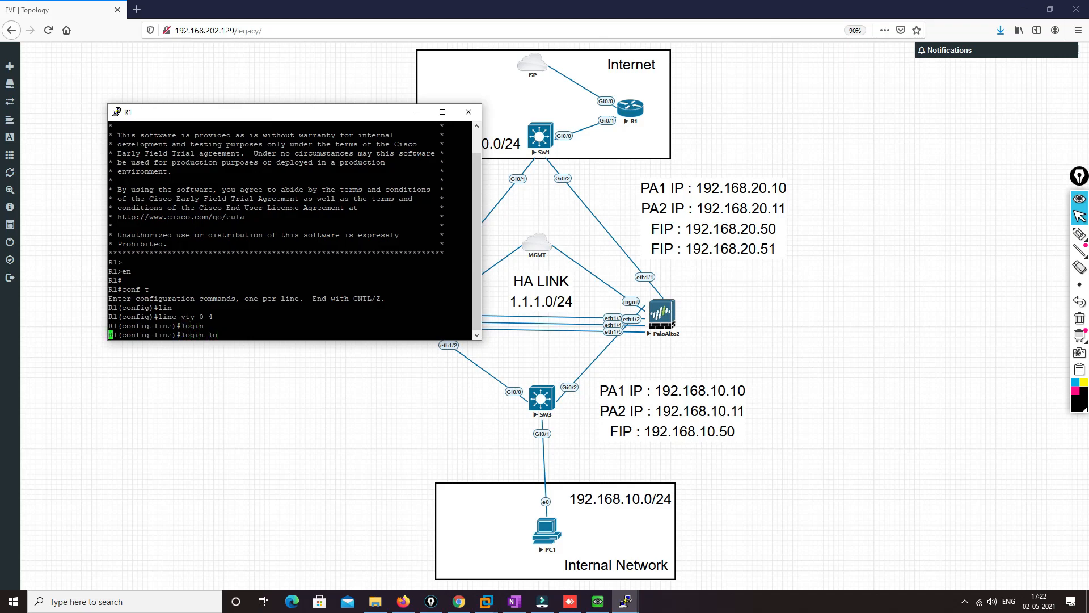
key("Tab")
key("Return")
key("Return")
Allow incoming SSH and telnet on R1's VTY lines with "transport input ssh telnet"
type("tr")
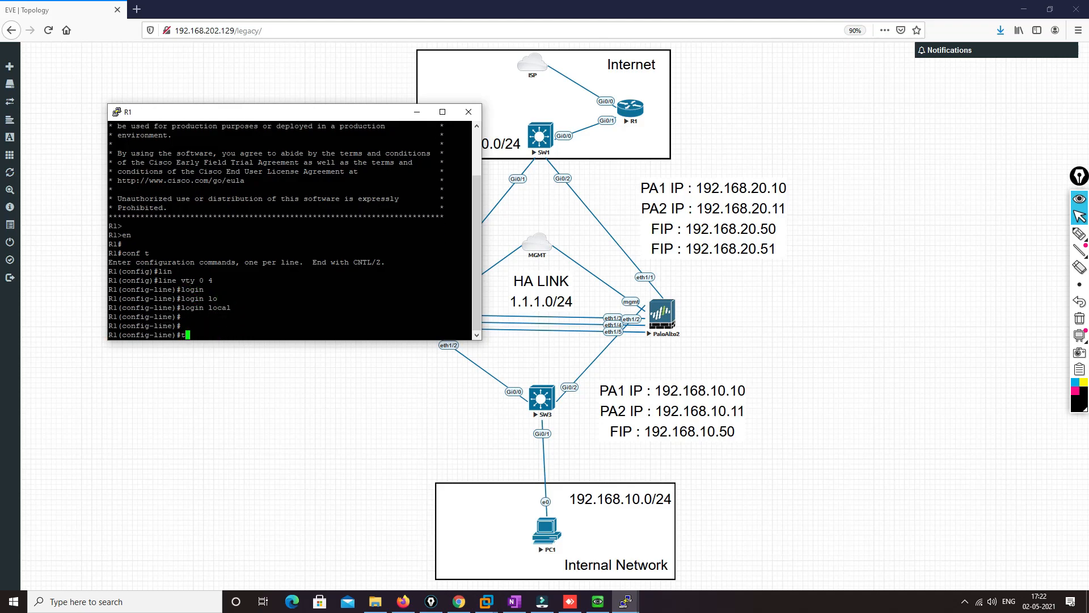
key("Tab")
type("in")
key("Tab")
type("s")
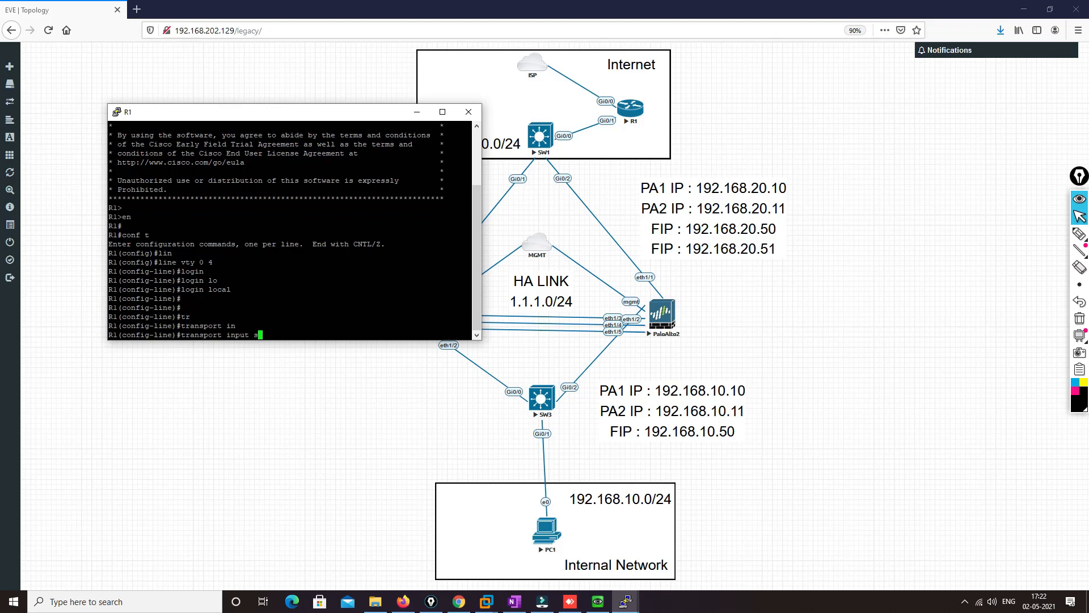
type("sh te")
Allow outgoing SSH and telnet on R1's VTY lines with "transport output ssh telnet"
type("tr")
key("Tab")
type("ou")
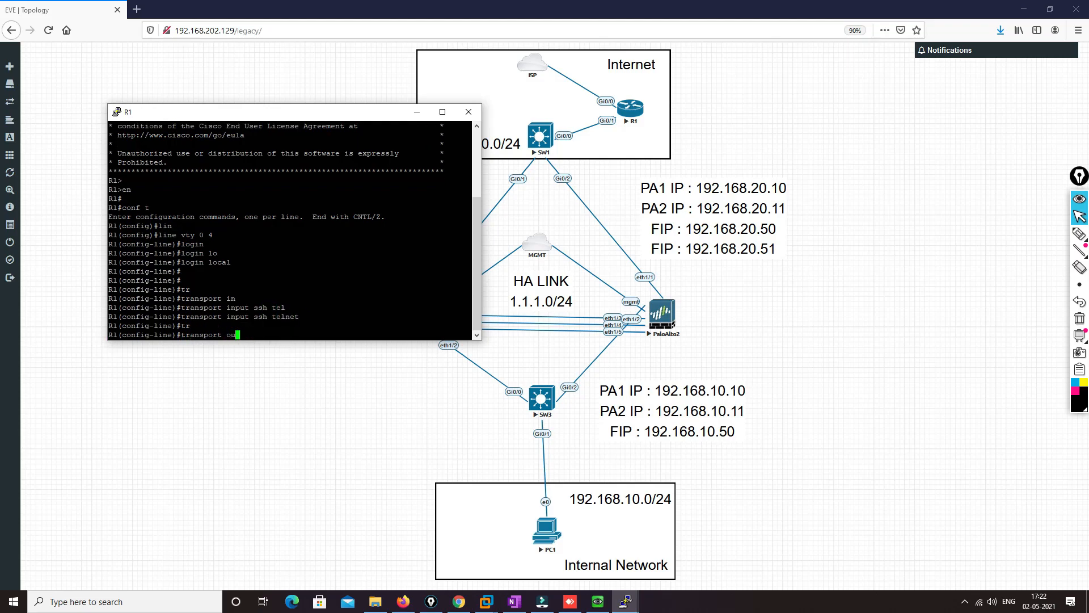
key("Tab")
type("ssh")
key("Tab")
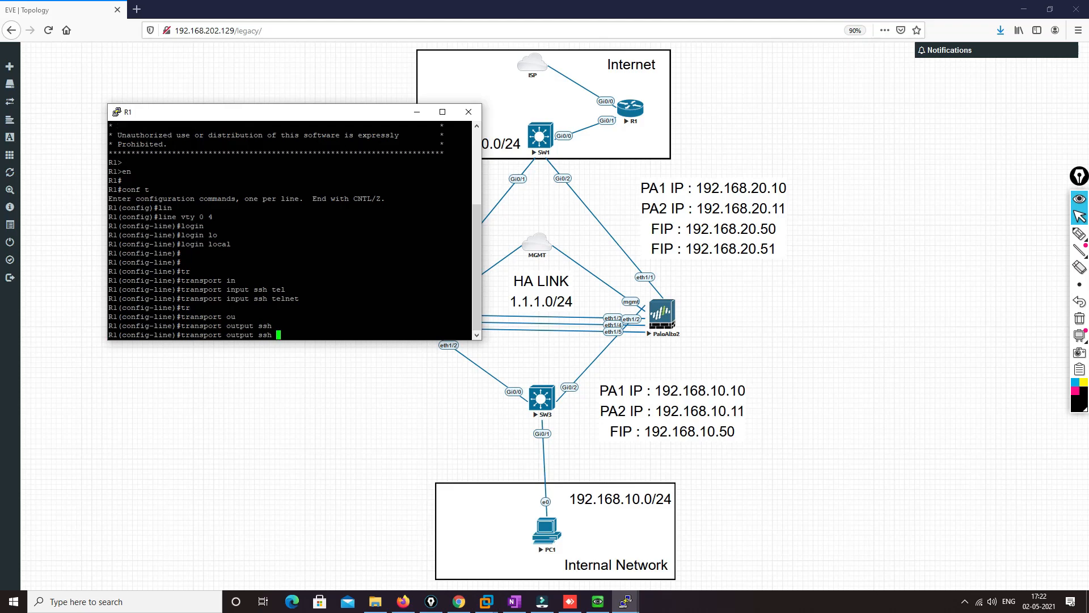
type("tel")
key("Tab")
key("Return")
key("Return")
key("Return")
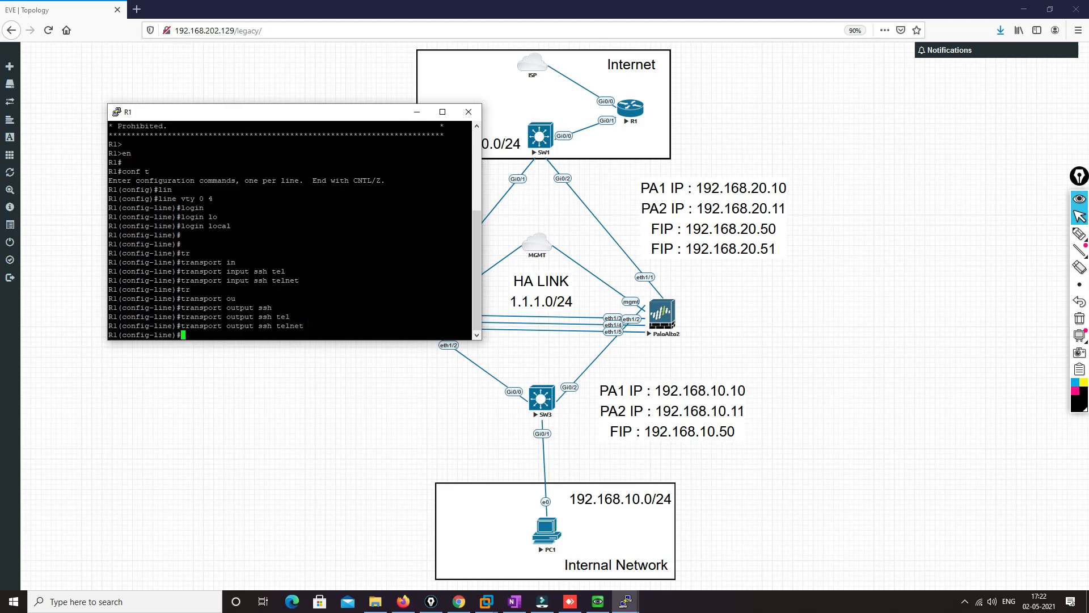
Leave line configuration mode on R1 and save the configuration with "do wr"
type("e")
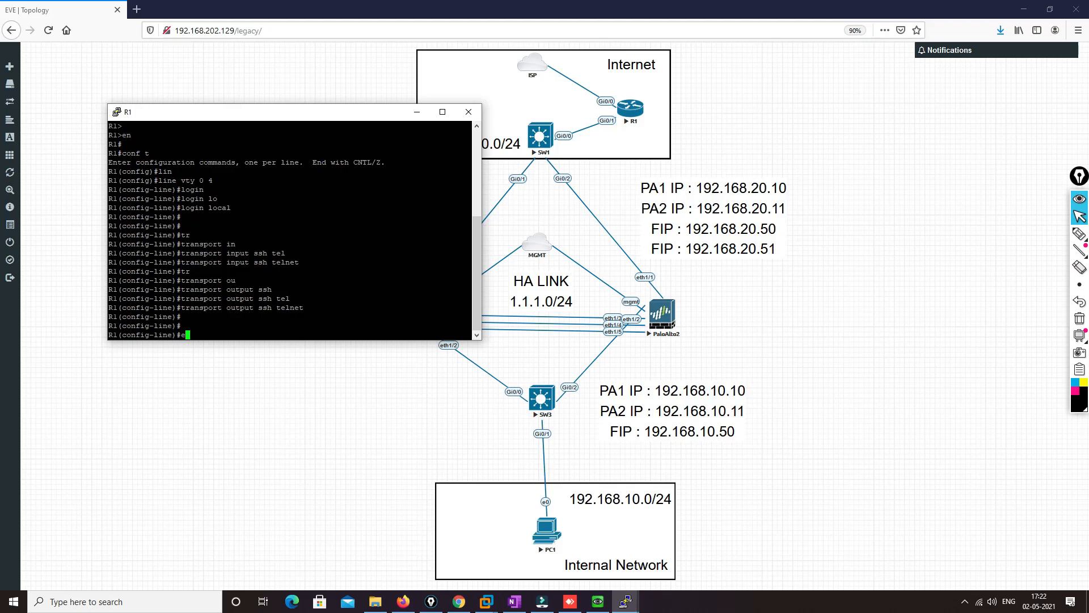
type("exity")
key("Return")
type("exit")
key("Return")
type("wr")
key("Return")
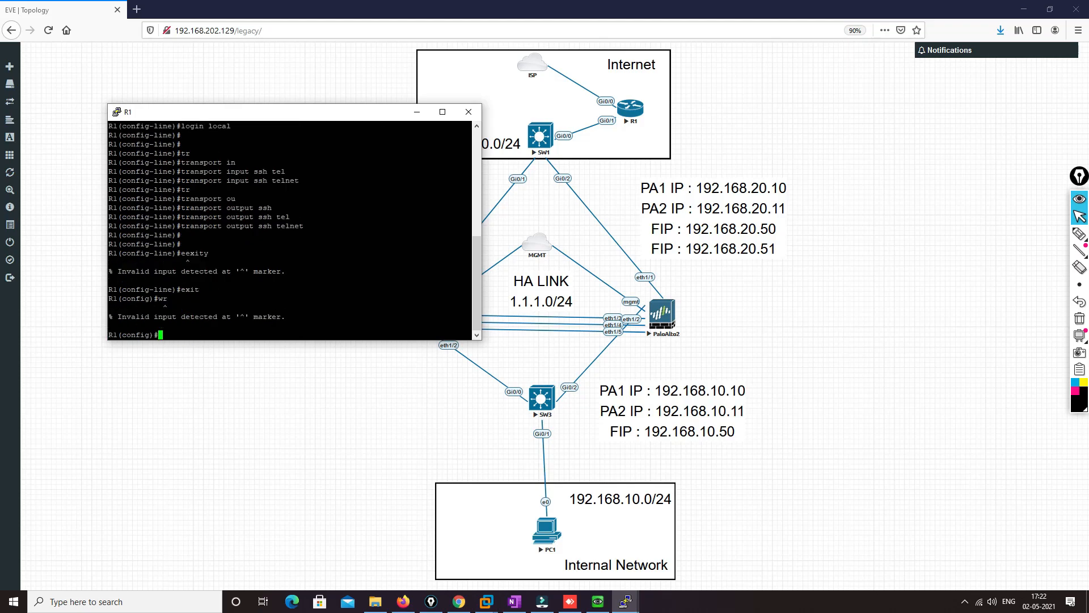
type("do wr")
key("Return")
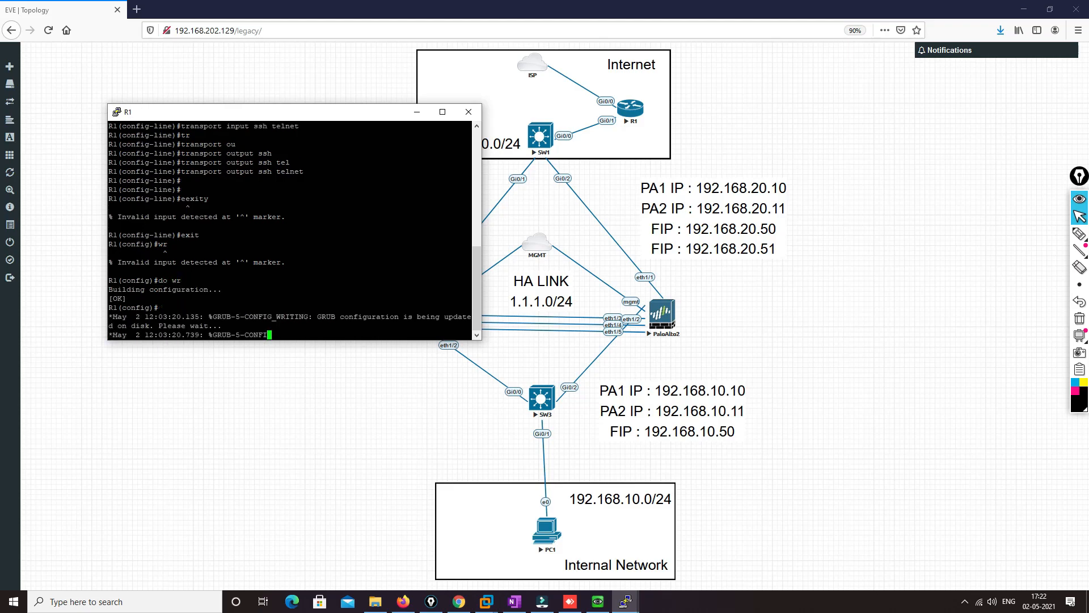
Create the local user cisco on R1 with privilege level 15 and set the account password
type("user")
key("Tab")
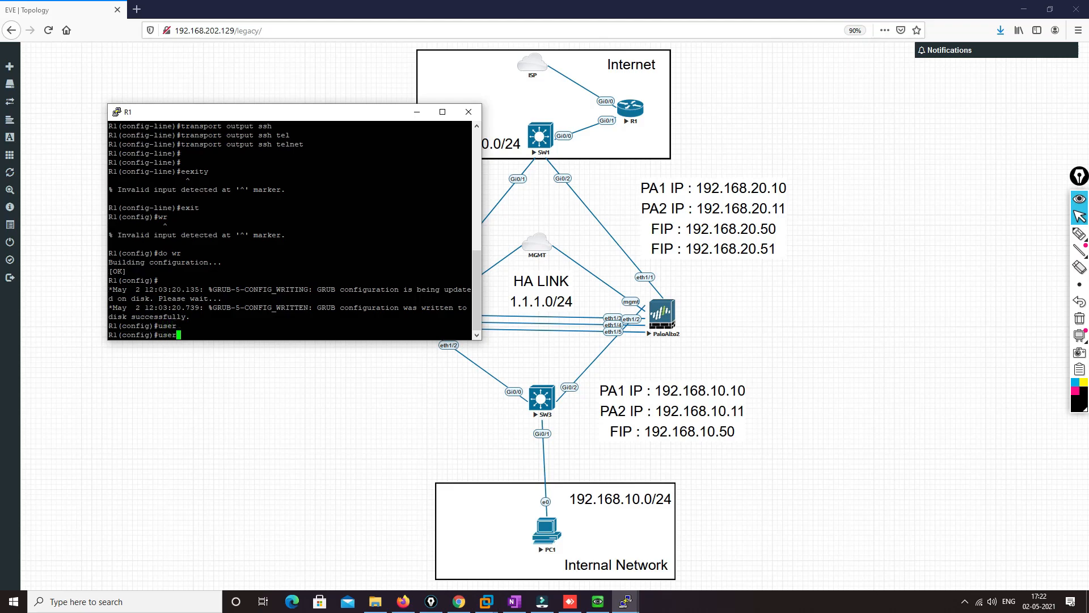
type("na")
key("Tab")
type("cisco ")
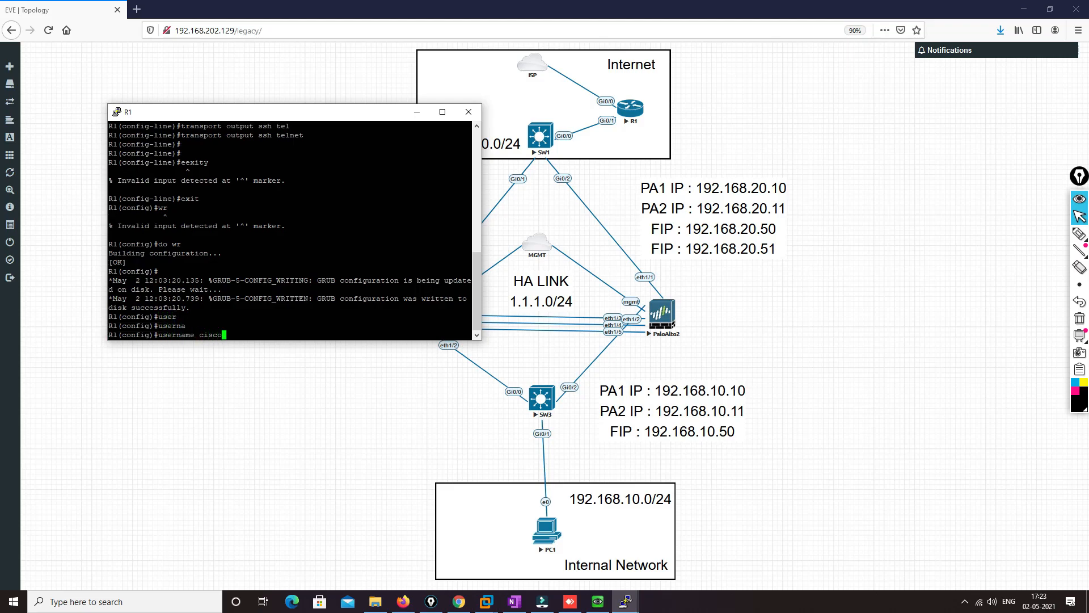
type("pass")
key("Tab")
type("wor")
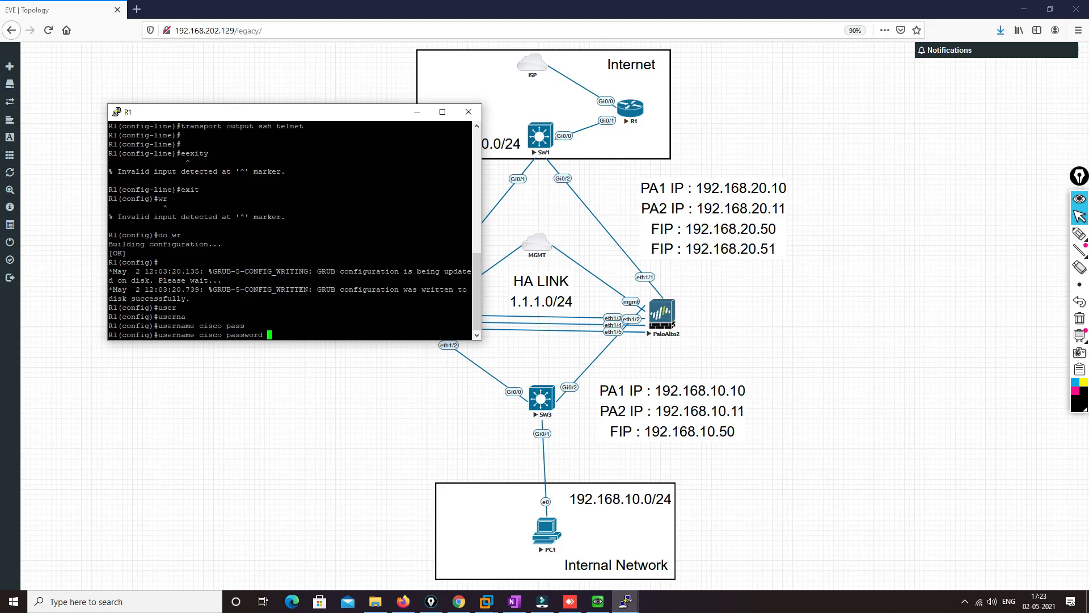
key("BackSpace")
key("BackSpace")
key("BackSpace")
key("BackSpace")
key("BackSpace")
key("BackSpace")
key("BackSpace")
type("pri")
key("Tab")
type("15 pas")
key("Tab")
type("cisco")
key("Return")
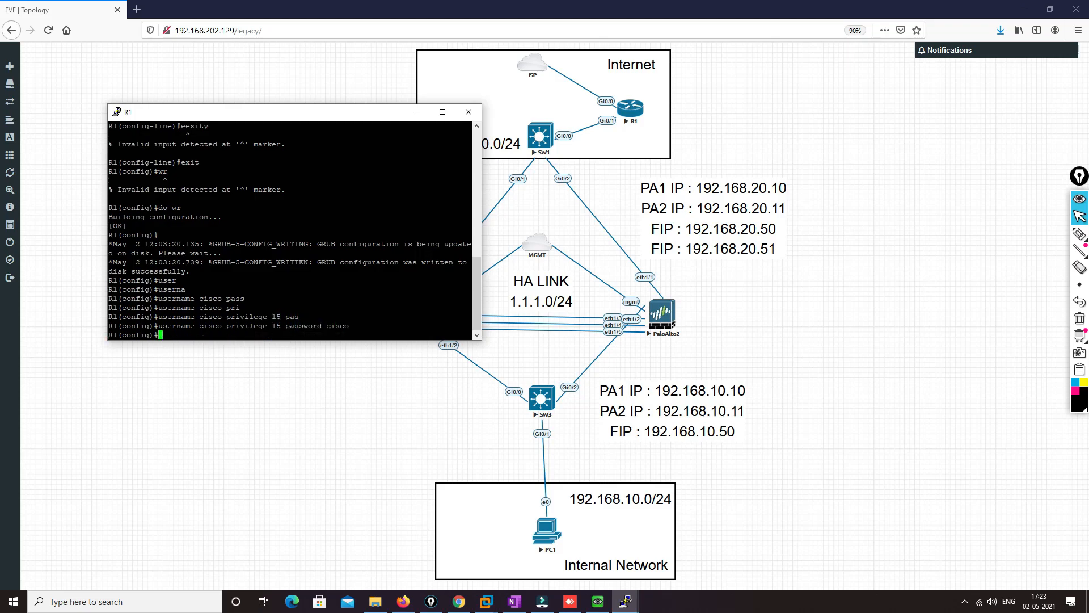
Exit global configuration mode on R1 and save the configuration with "wr"
type("exit")
key("Return")
type("wr")
key("Return")
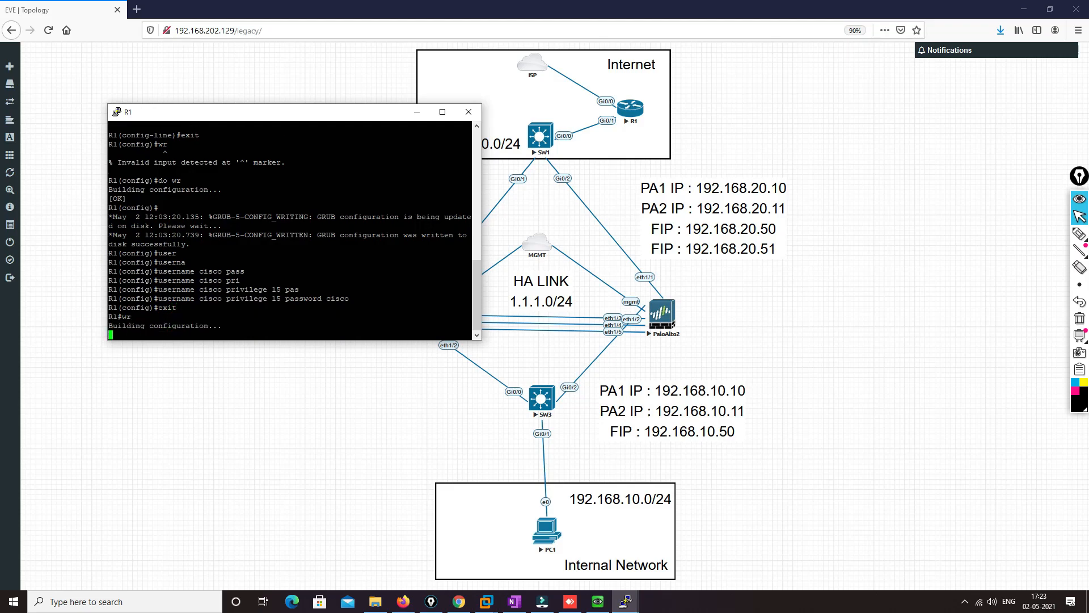
Try the SSH connection from PC1 to 192.168.20.55 again in PuTTY and close its window
left_click(598, 602)
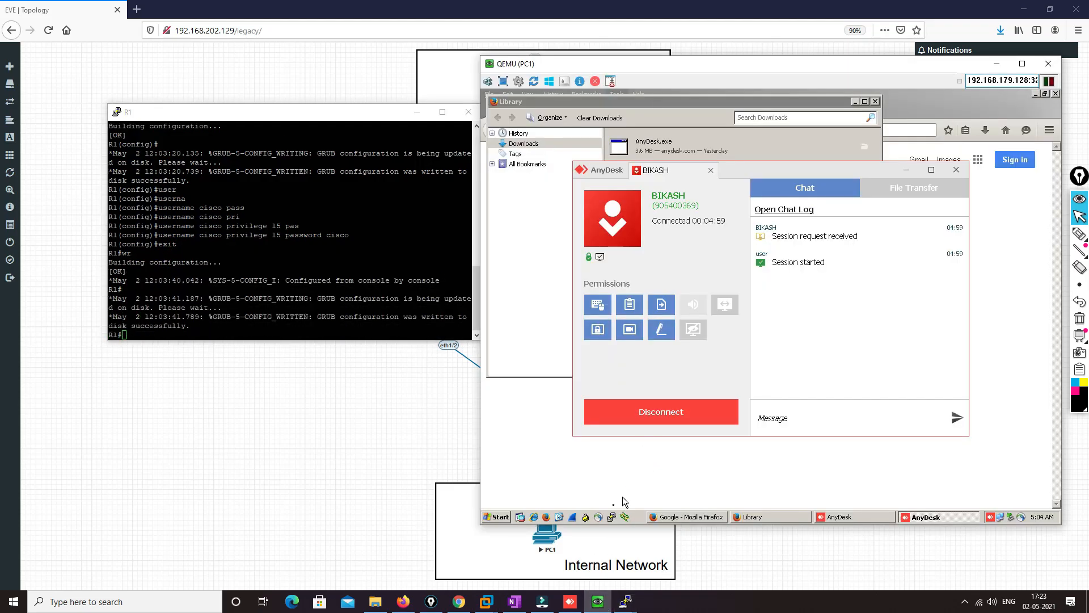
left_click(611, 517)
type("19")
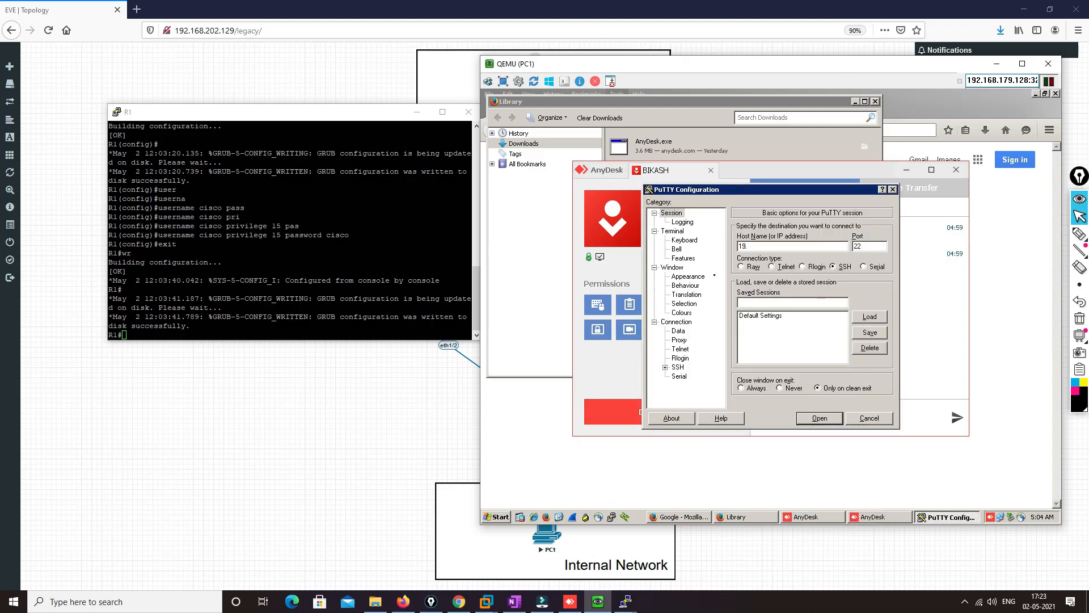
type("2.168.20.55")
key("Return")
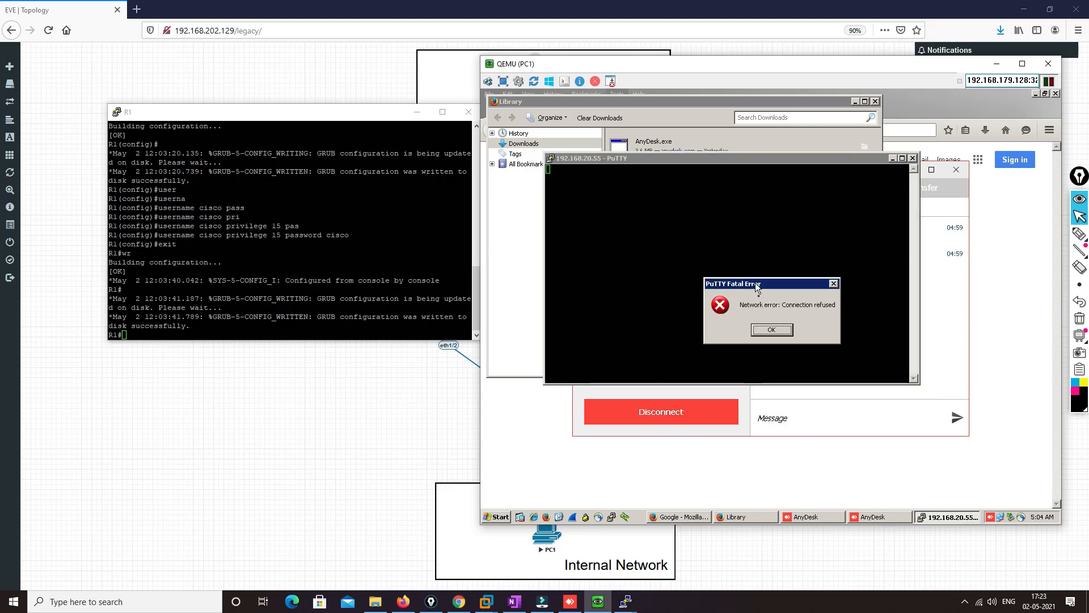
left_click(772, 330)
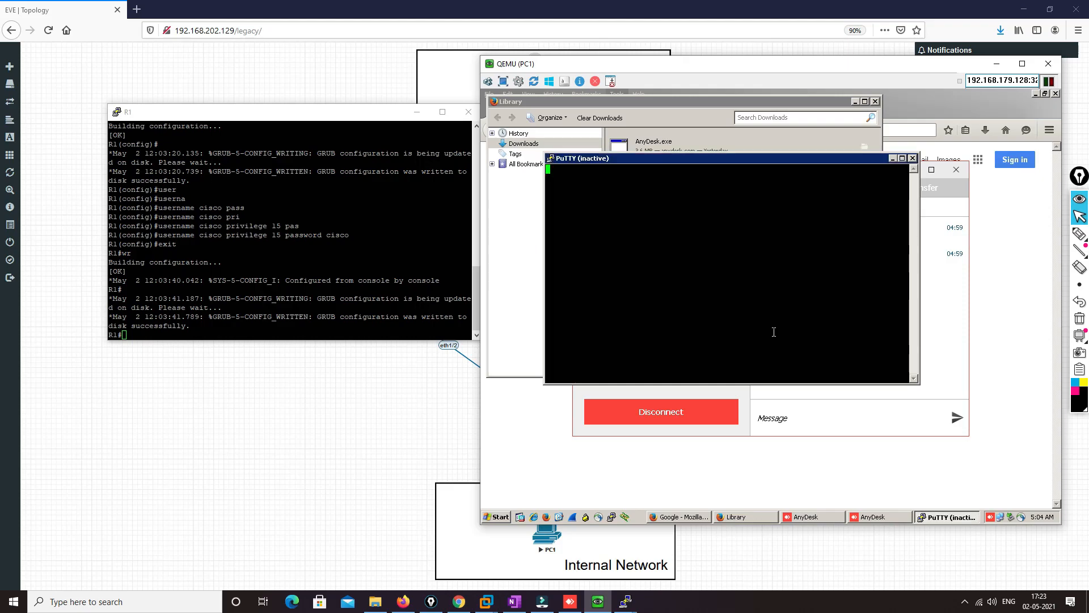
left_click(913, 158)
Open a Telnet session from PC1 to 192.168.20.55 on port 23 with PuTTY
left_click(612, 517)
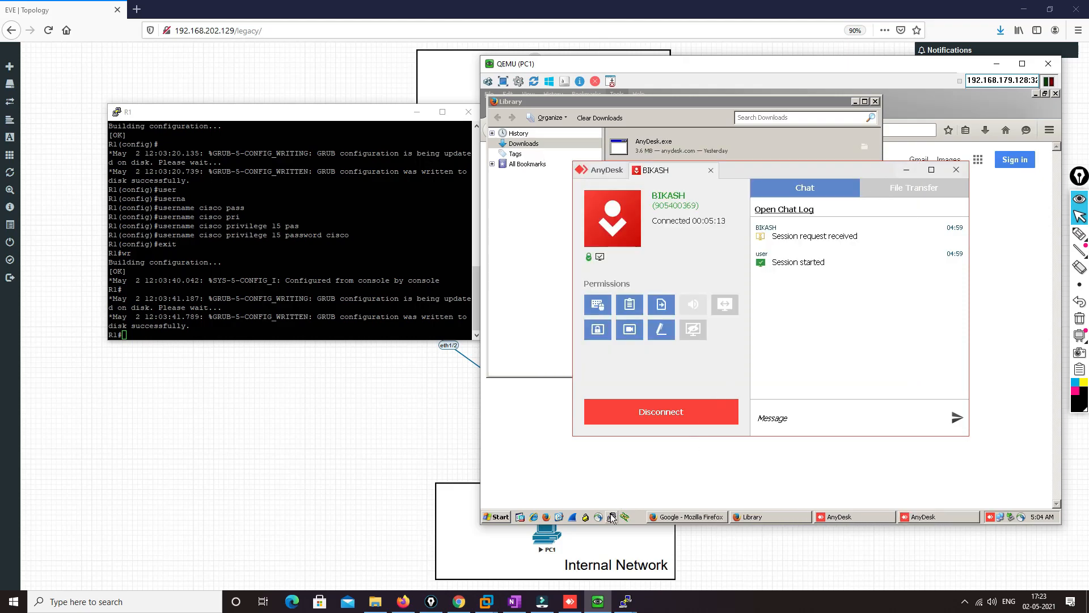
left_click(772, 267)
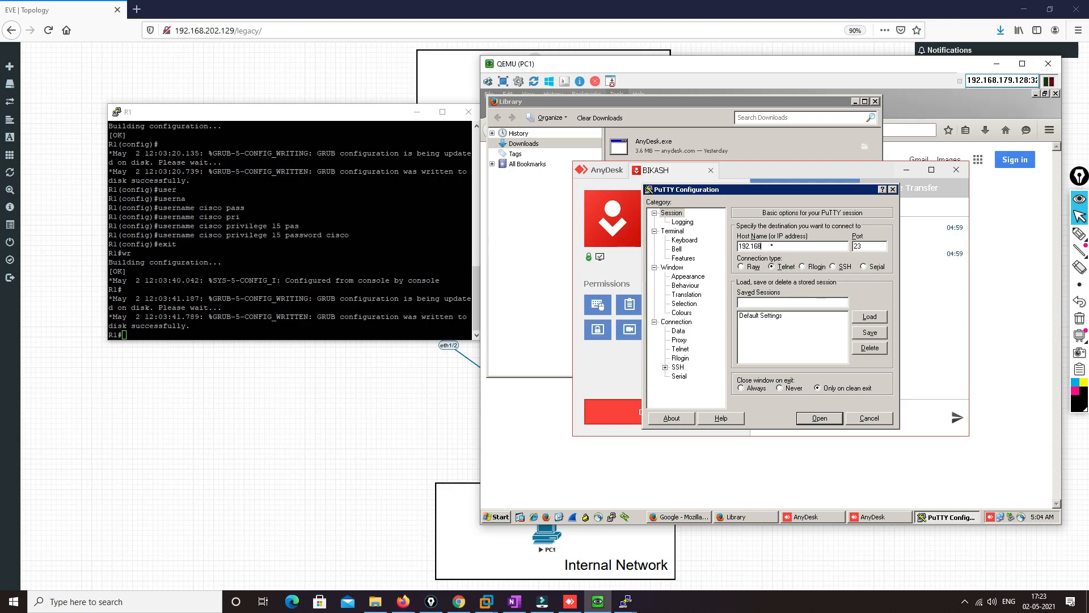
key("Return")
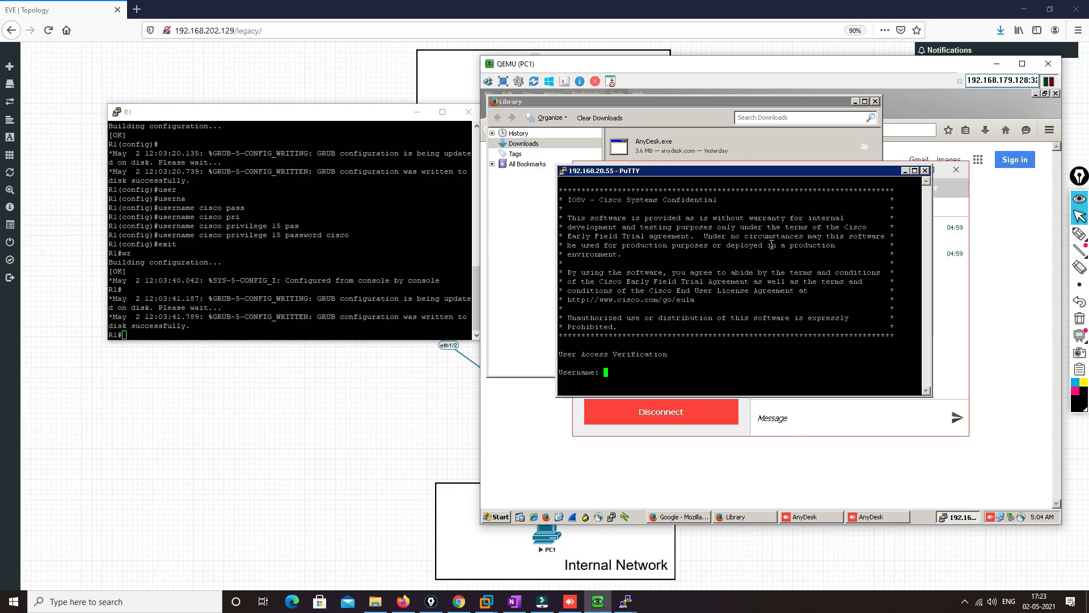
Log in to R1 over the Telnet session as user cisco with the account password
type("cisco")
key("Return")
type("cisco")
key("Return")
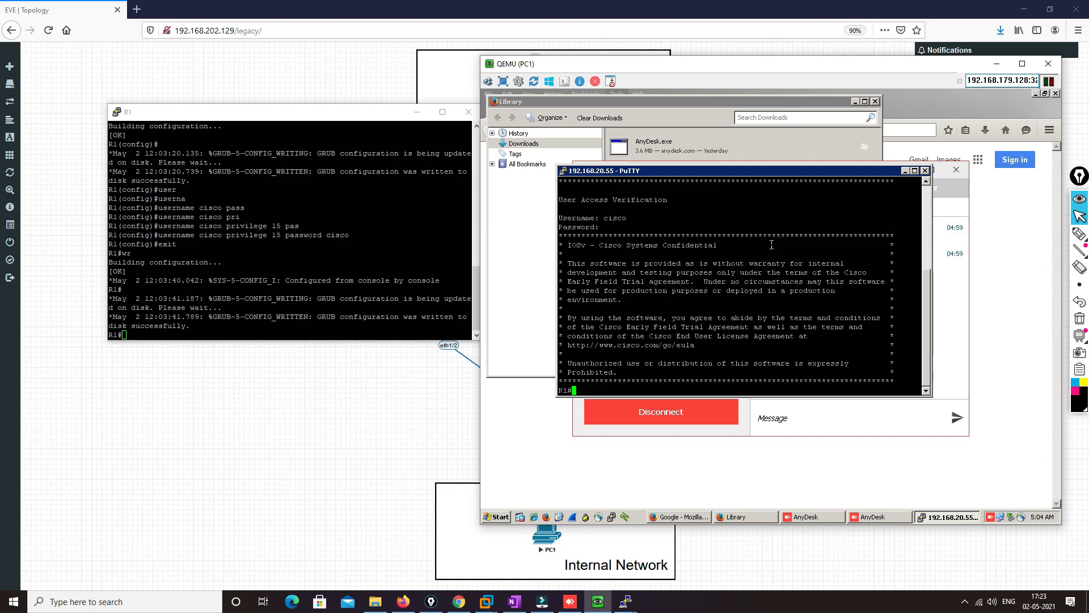
key("Return")
key("Return")
key("Return")
key("Return")
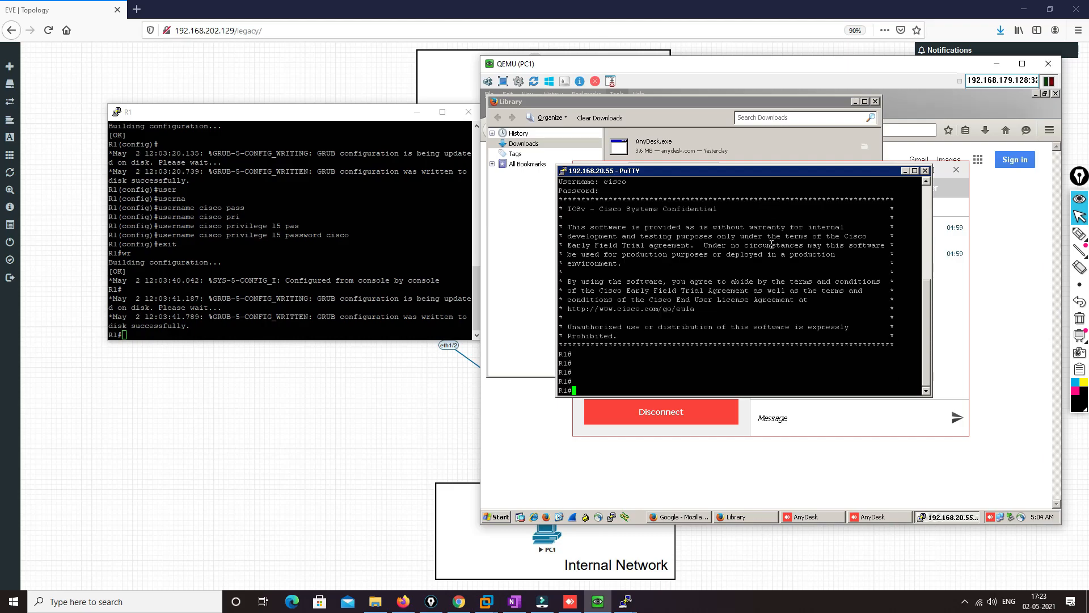
Switch to the active-primary firewall's terminal (192.168.202.130) and list its sessions with "show session all"
left_click(623, 583)
left_click(626, 601)
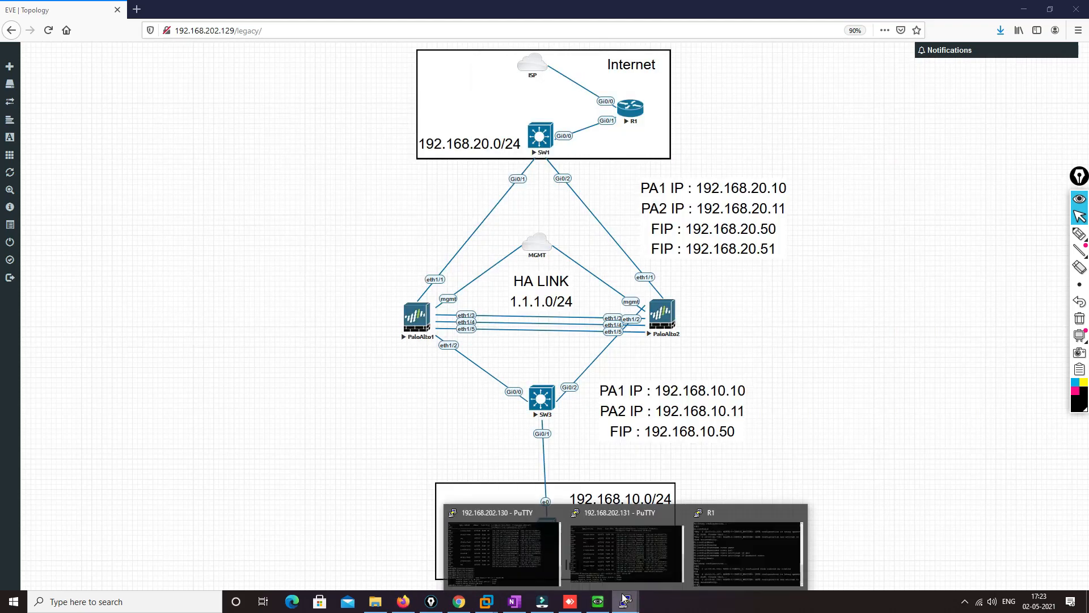
left_click(504, 551)
type("show session all")
key("Return")
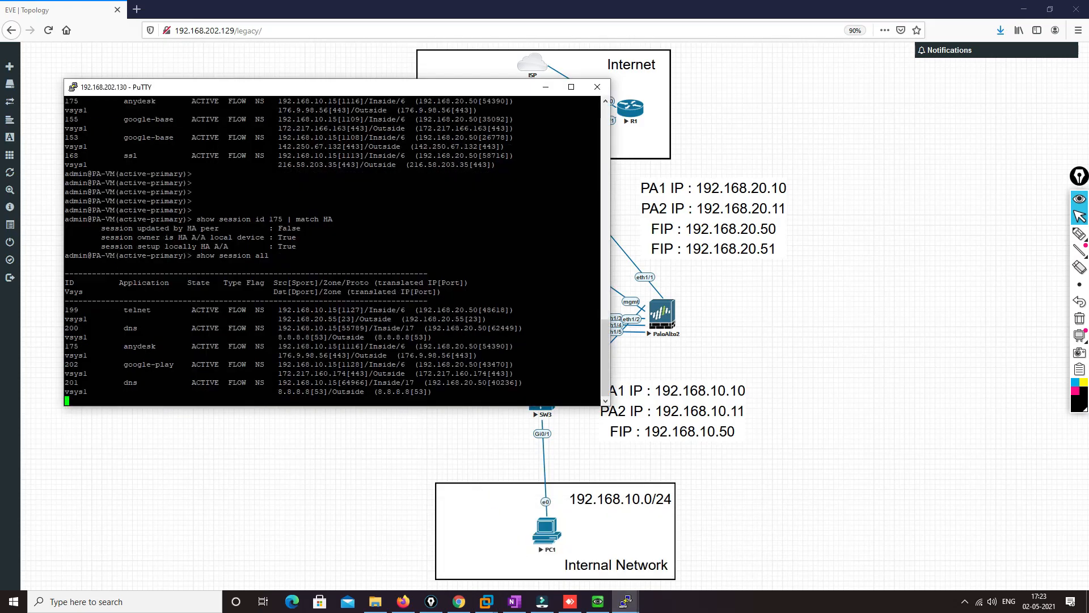
Switch to the active-secondary firewall's terminal (192.168.202.131) and list its sessions with "show session all"
double_click(152, 310)
key("alt+Tab")
key("alt+Tab")
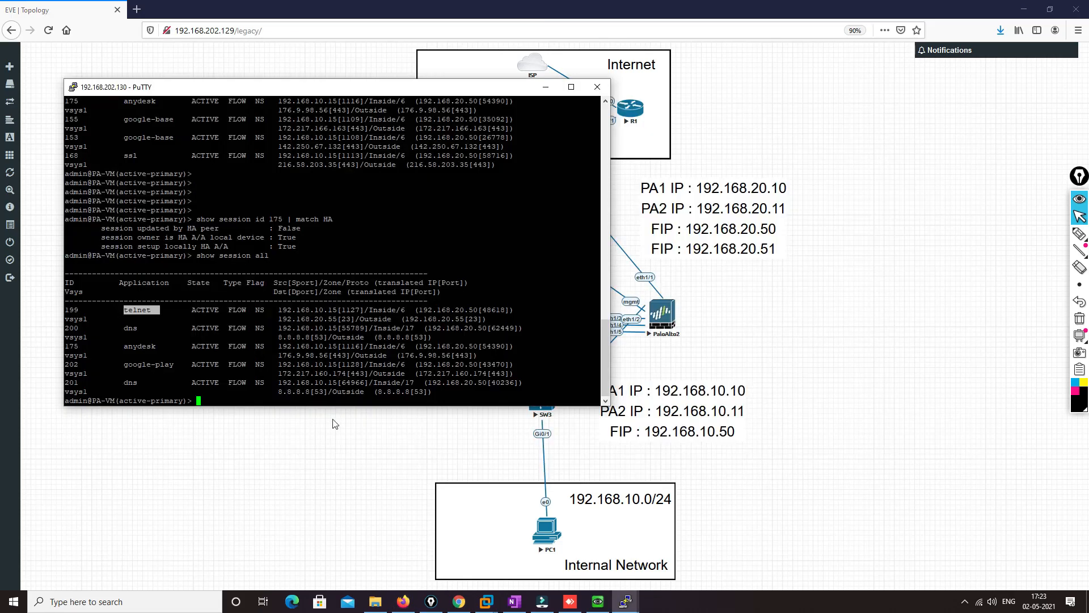
mouse_move(625, 601)
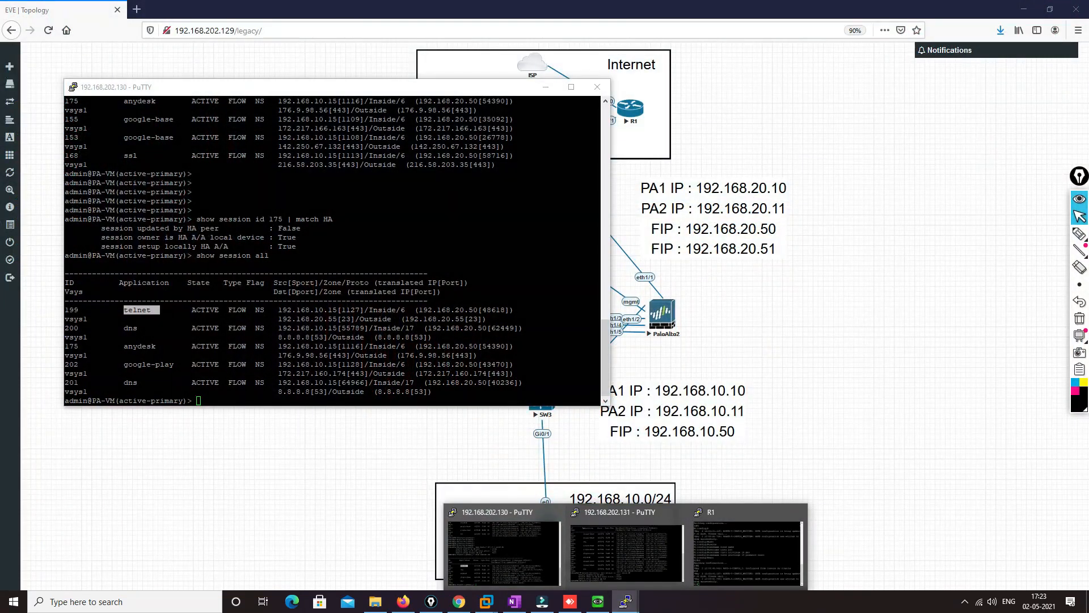
left_click(620, 526)
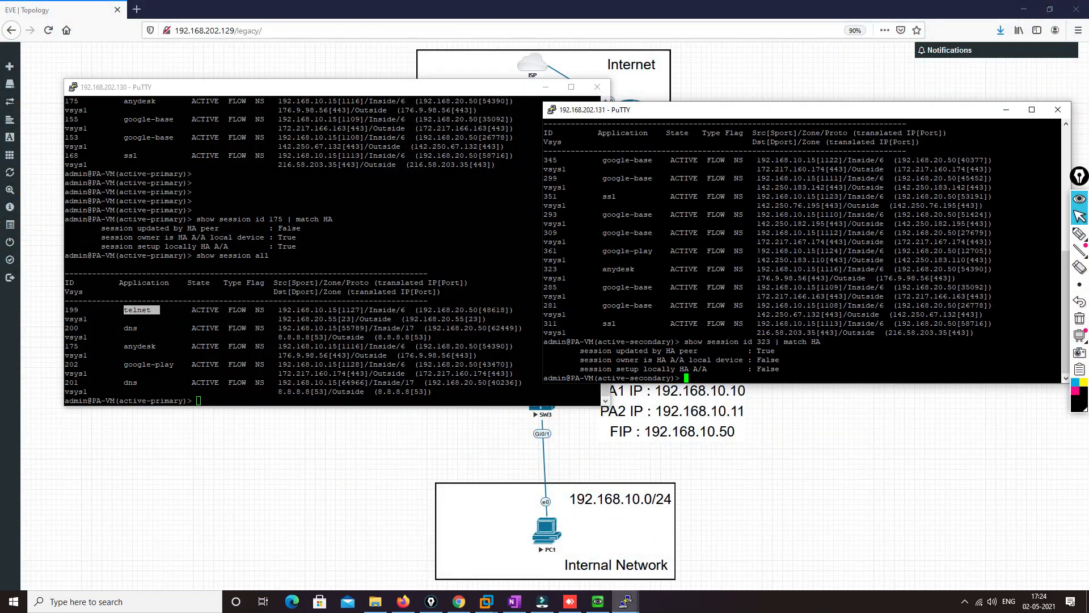
key("Up")
key("Return")
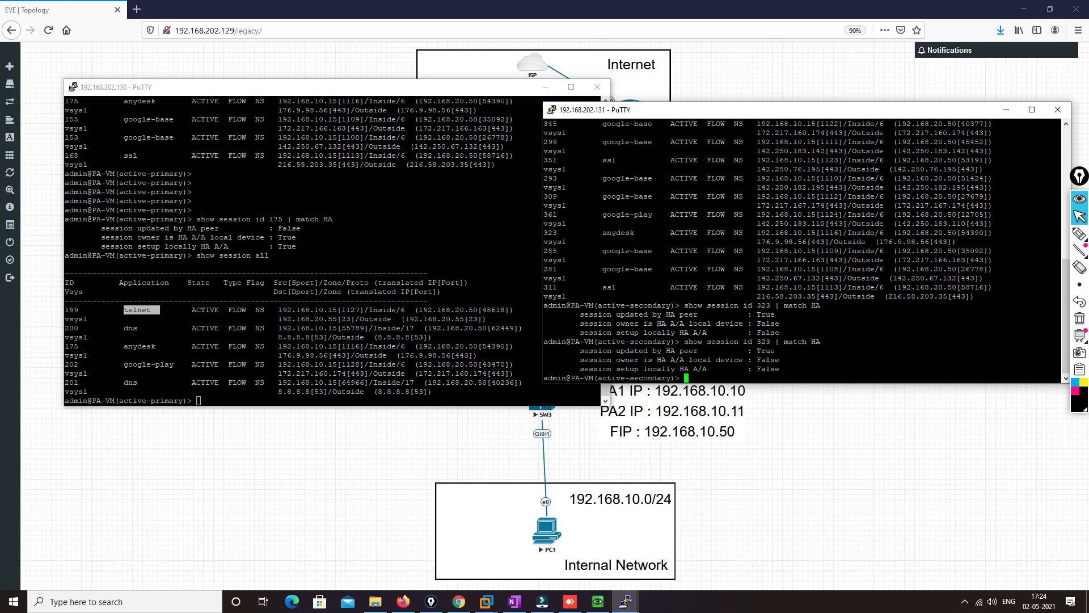
type("show session all")
key("Return")
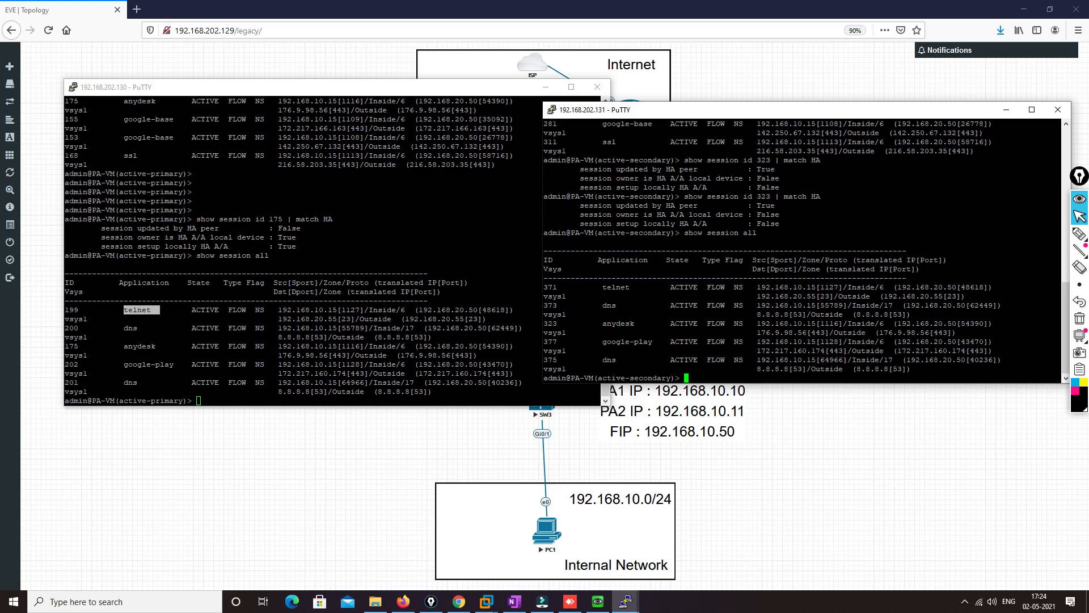
Compare the translated source address of the telnet session in the session lists of both firewalls
double_click(617, 287)
left_click_drag(898, 288, 952, 288)
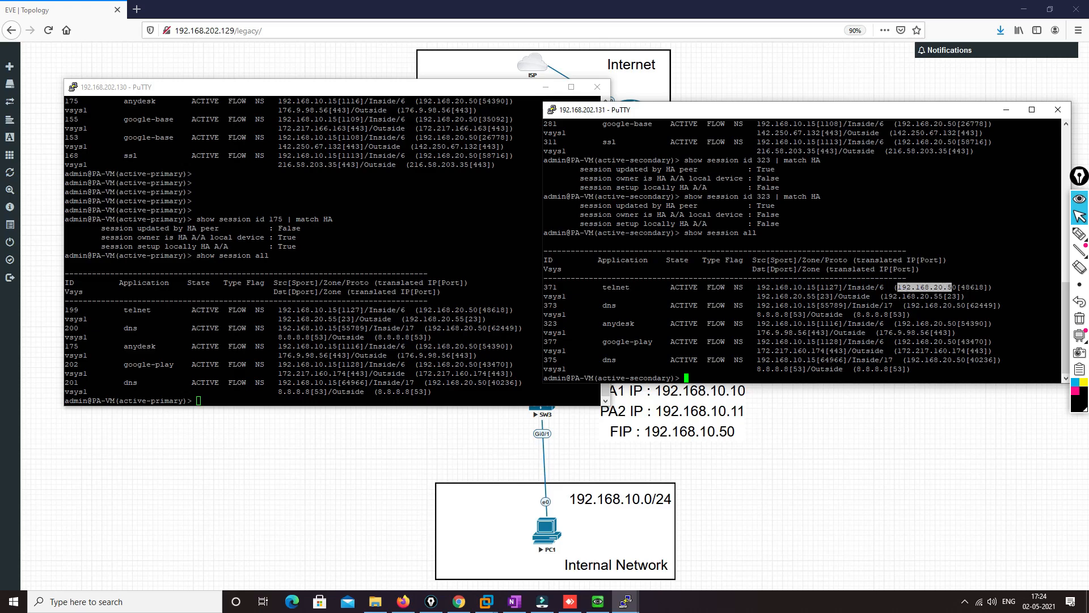
left_click_drag(442, 310, 477, 310)
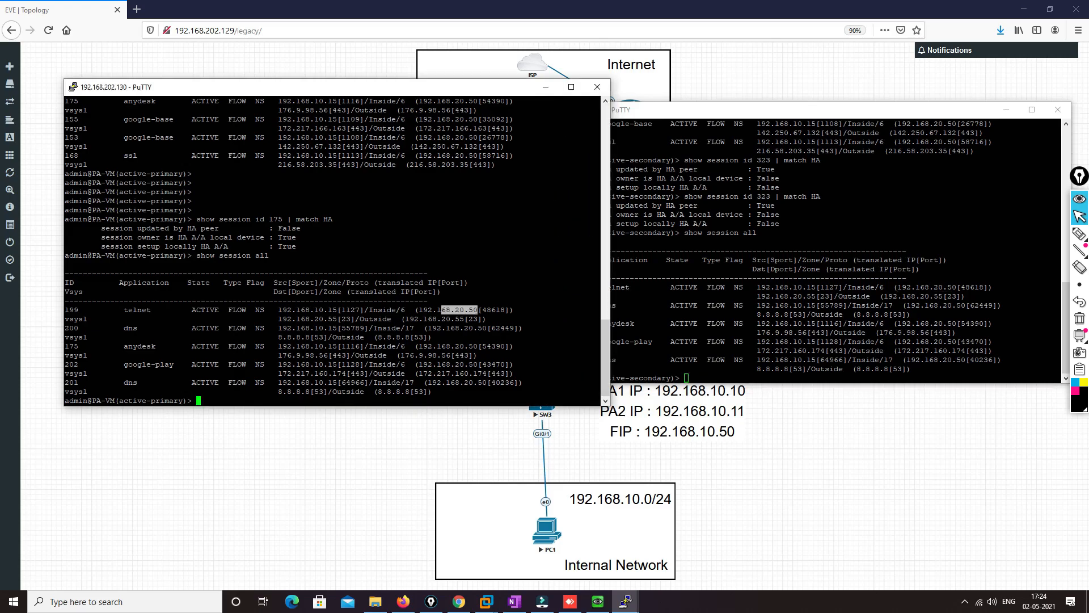
left_click(652, 307)
Return to the EVE topology, start a Wireshark capture on PaloAlto2's eth1/1 interface, and minimize the capture and command windows
left_click(352, 464)
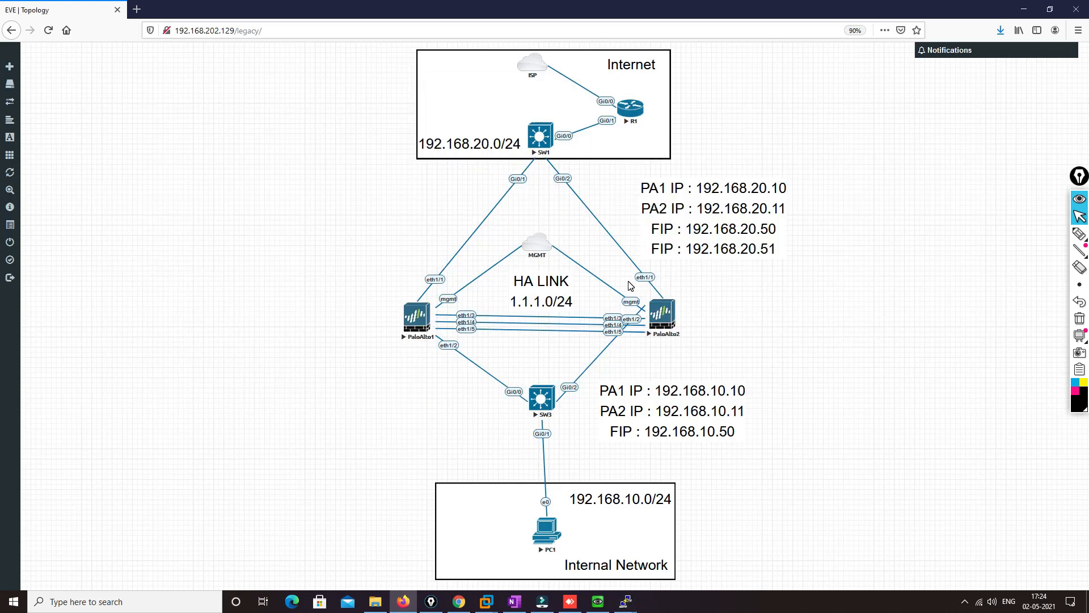
right_click(662, 314)
mouse_move(717, 400)
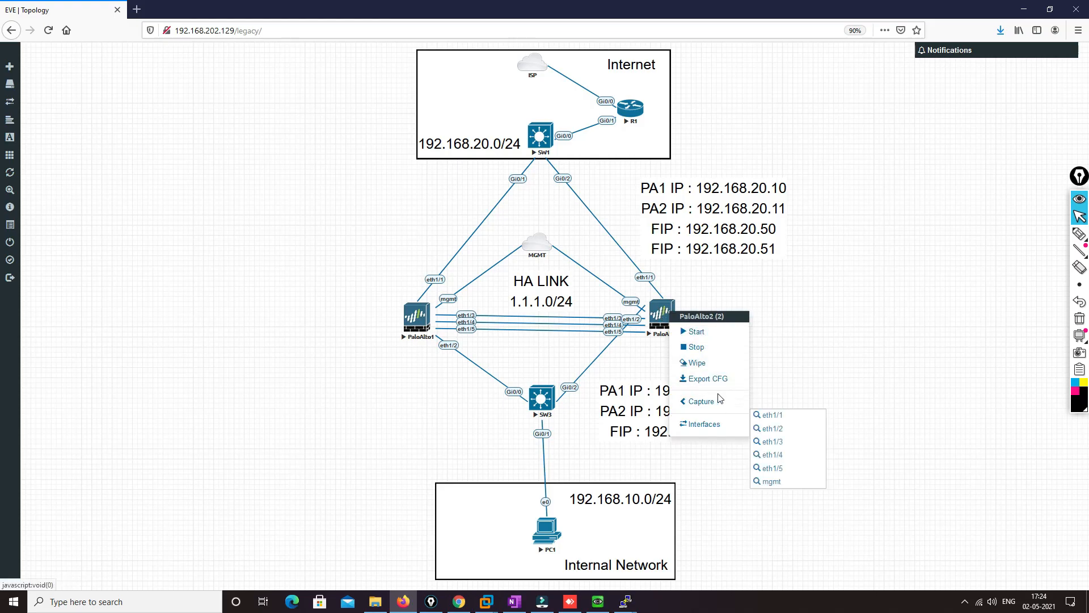
left_click(769, 414)
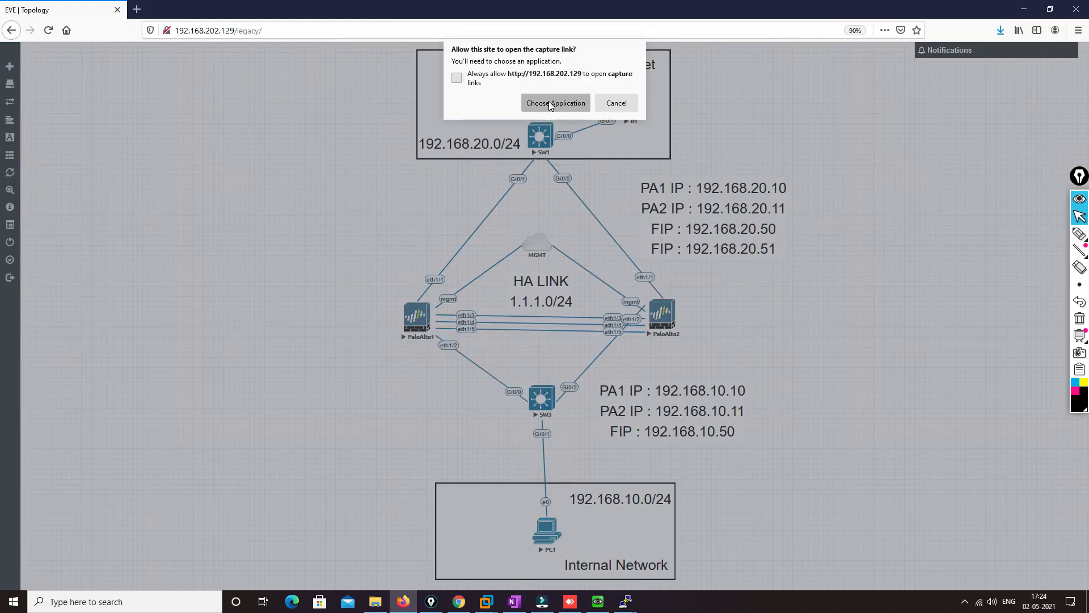
left_click(550, 104)
left_click(567, 171)
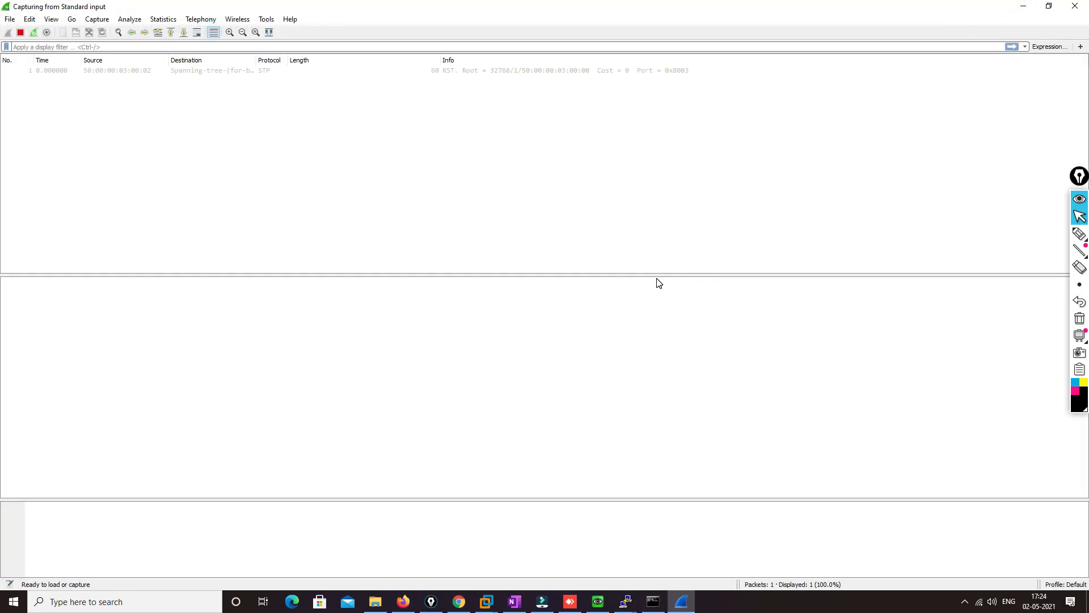
left_click(1021, 6)
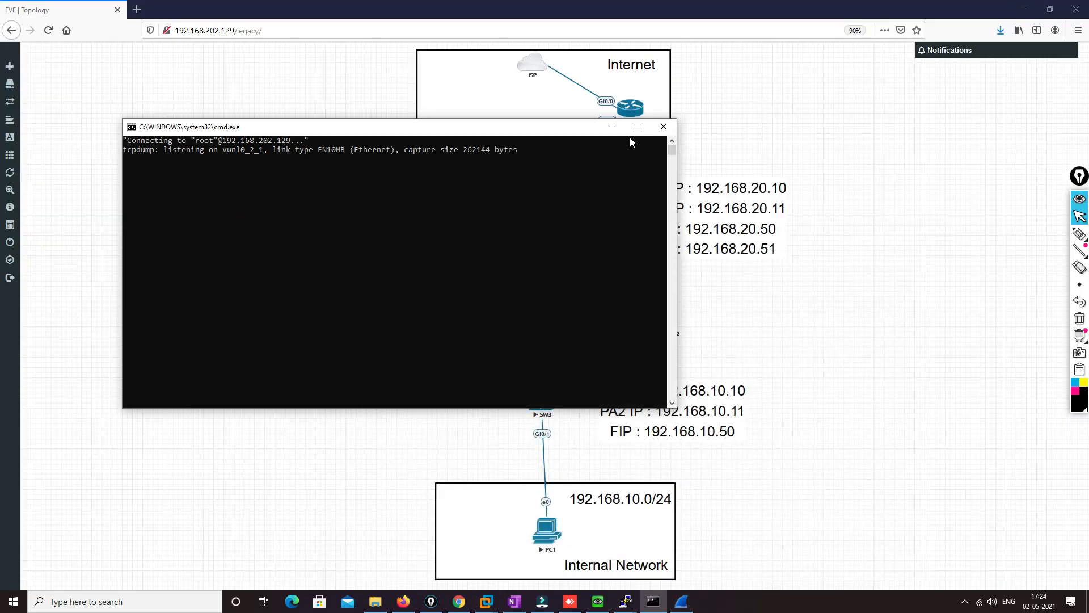
left_click(612, 127)
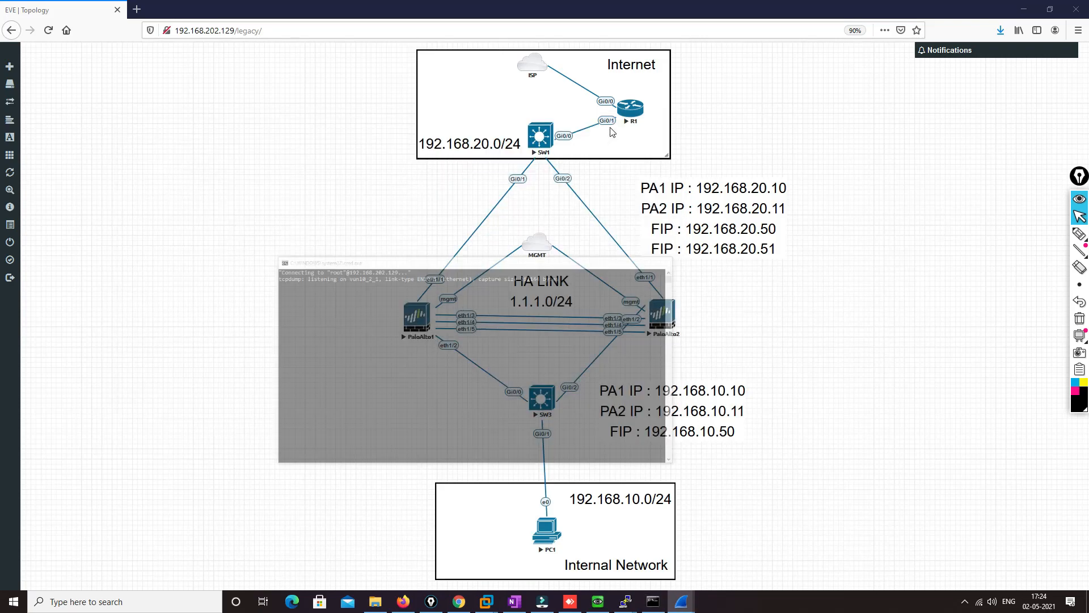
Stop the PaloAlto1 node in the topology and check the running Wireshark capture for failover traffic
left_click(416, 320)
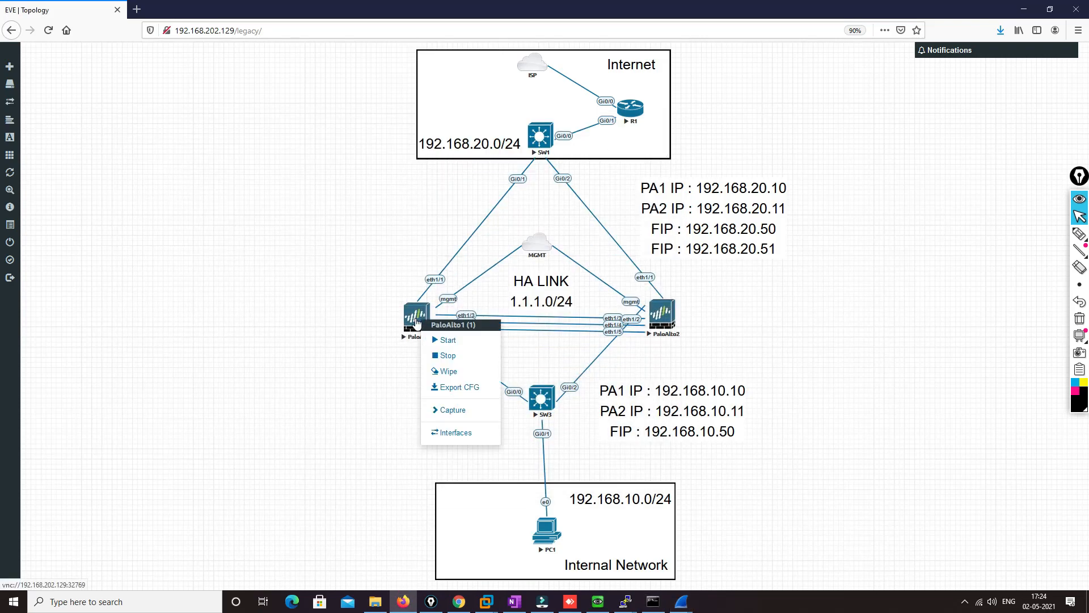
left_click(448, 356)
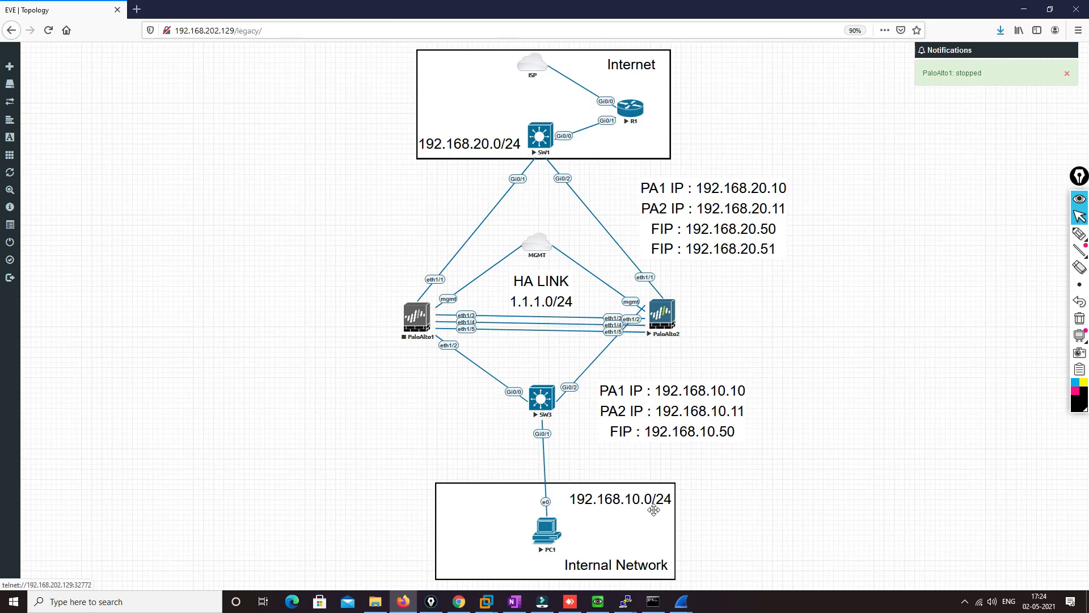
mouse_move(682, 600)
left_click(640, 562)
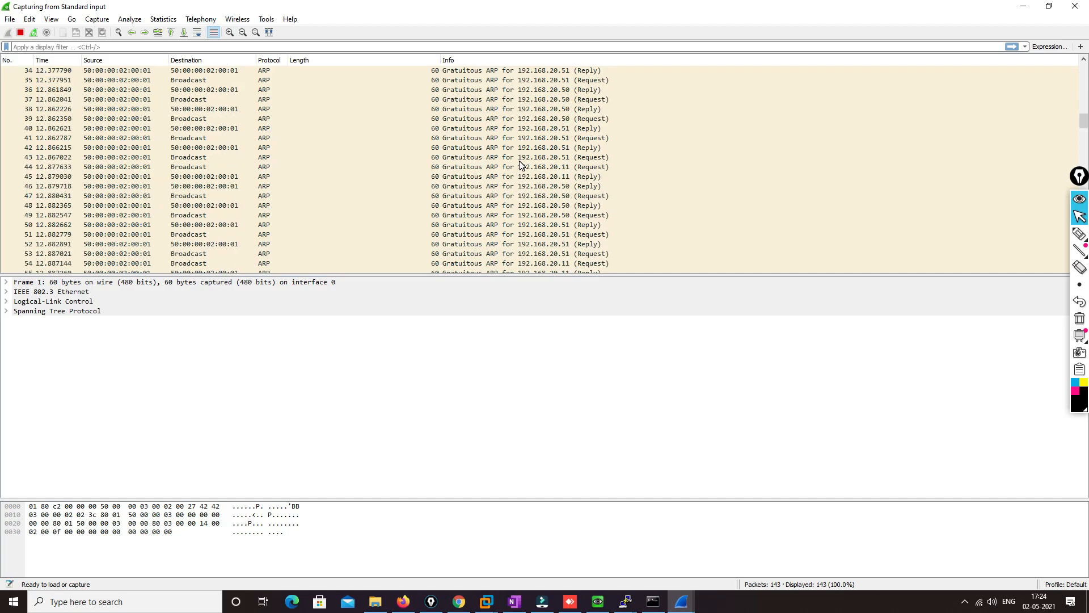
left_click(1024, 7)
Test PC1's AnyDesk connection and its Telnet session to R1 by sending several empty lines at the R1 prompt
mouse_move(630, 603)
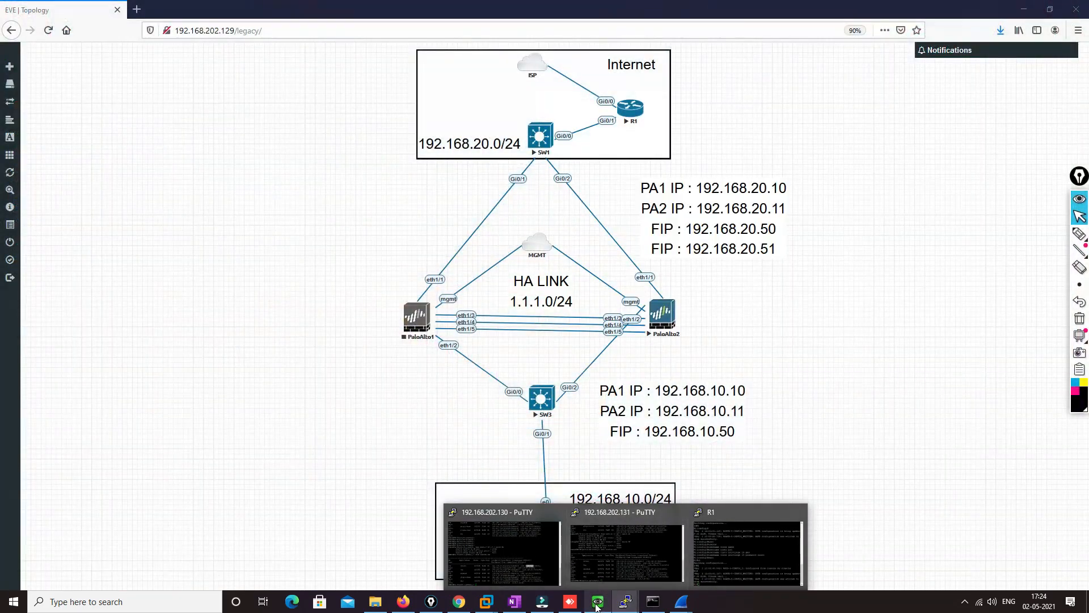
left_click(598, 602)
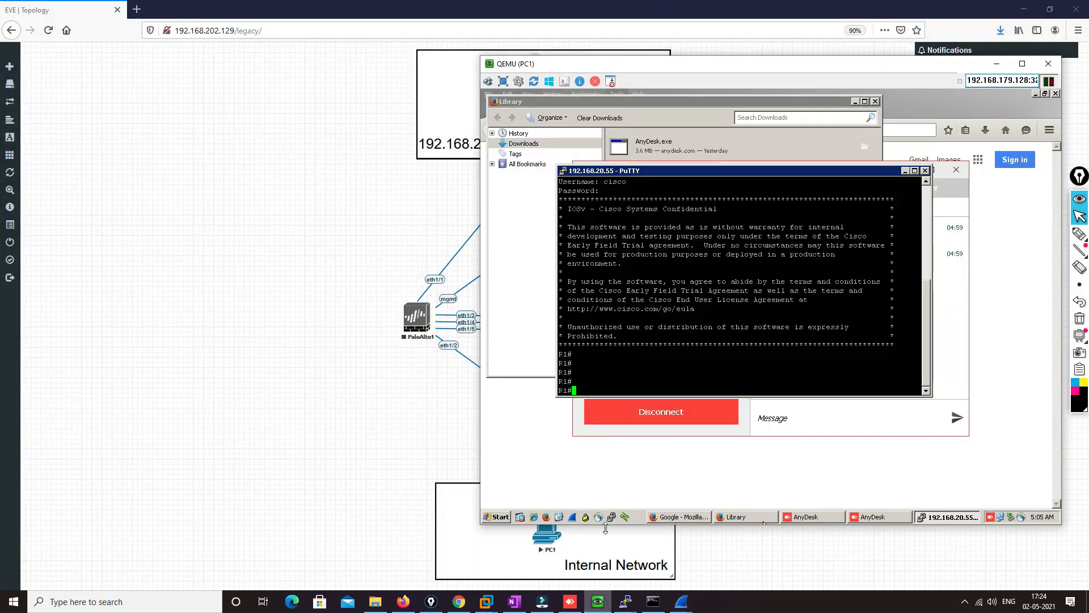
left_click(570, 601)
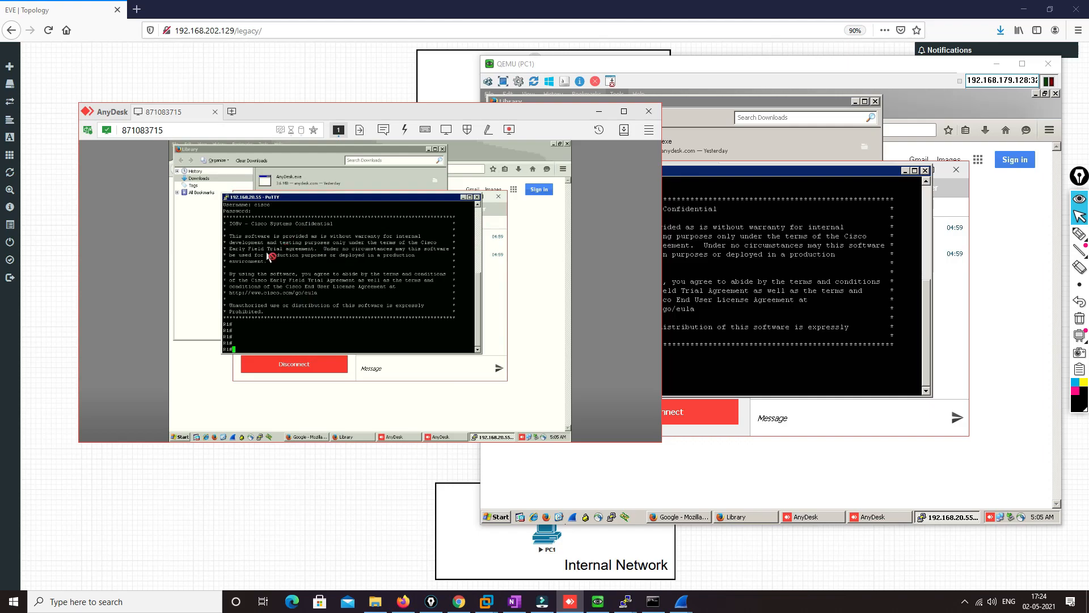
left_click(622, 358)
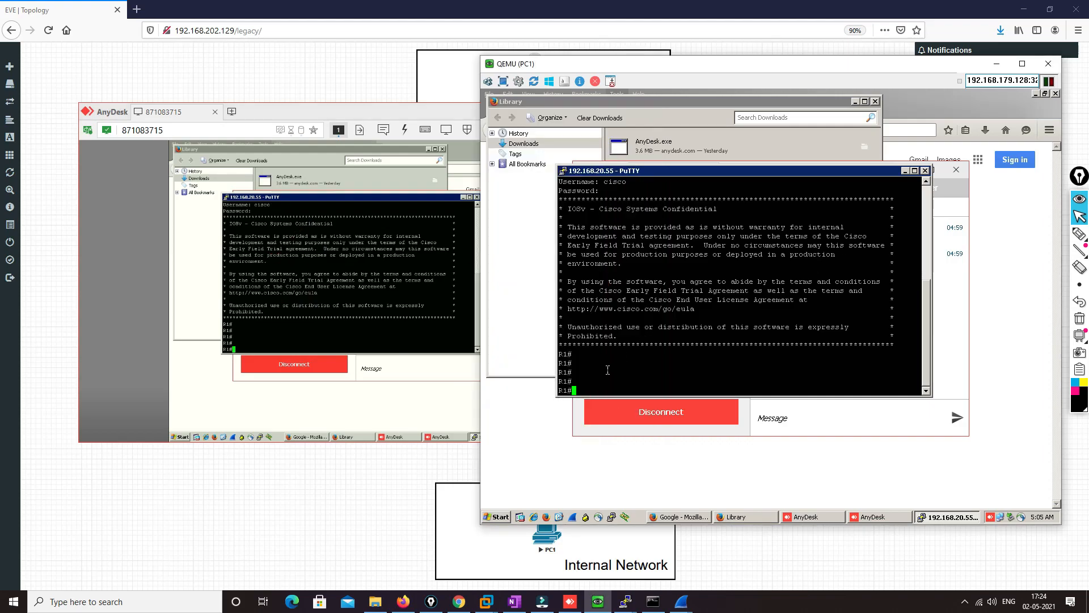
key("Return")
key("Return")
key("Return")
key("Return")
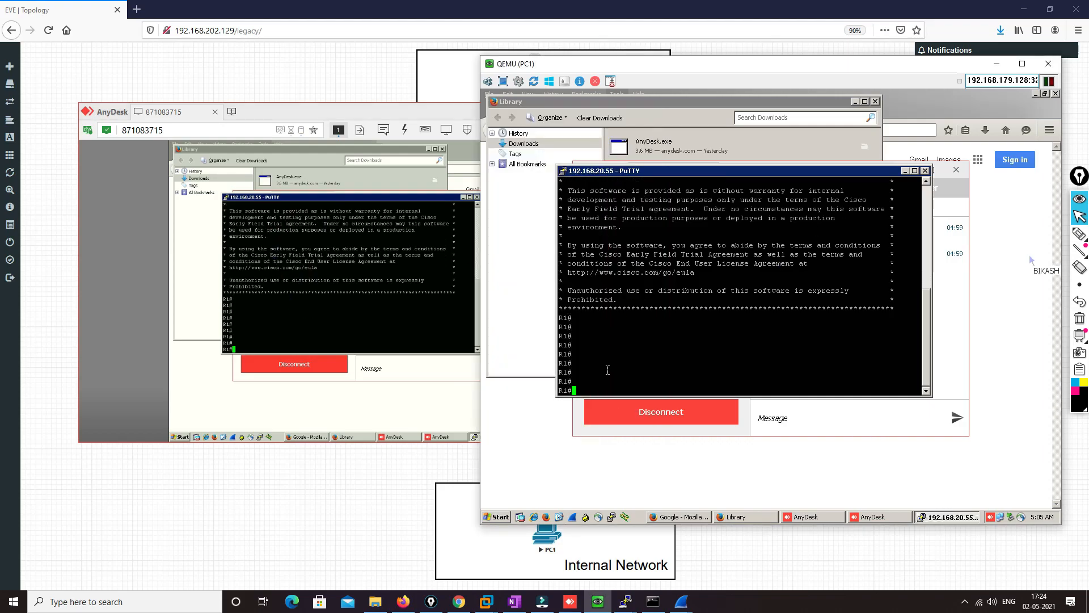
left_click(454, 117)
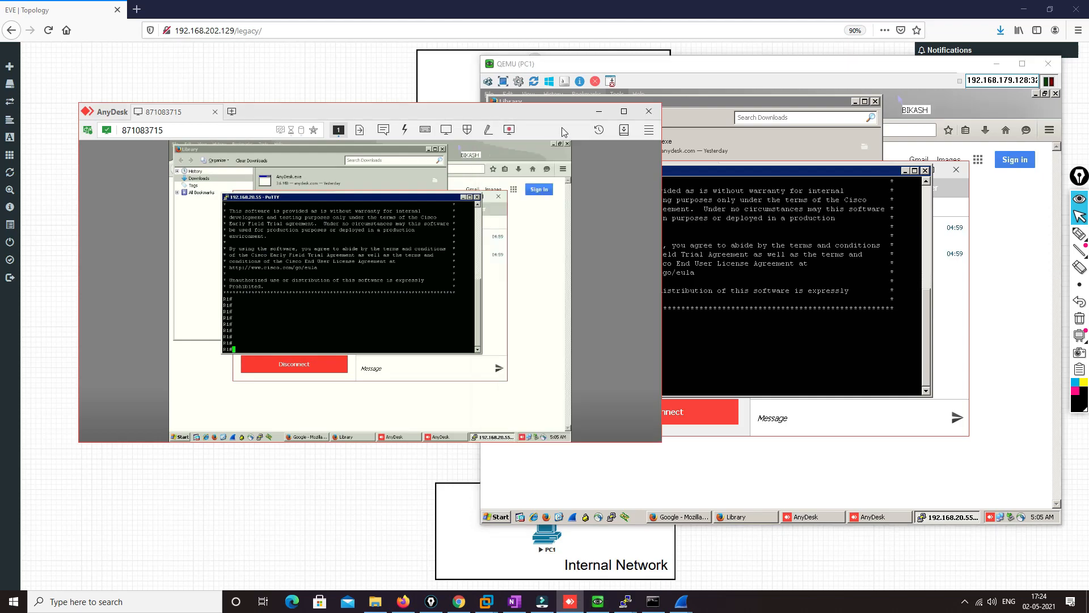
left_click(597, 115)
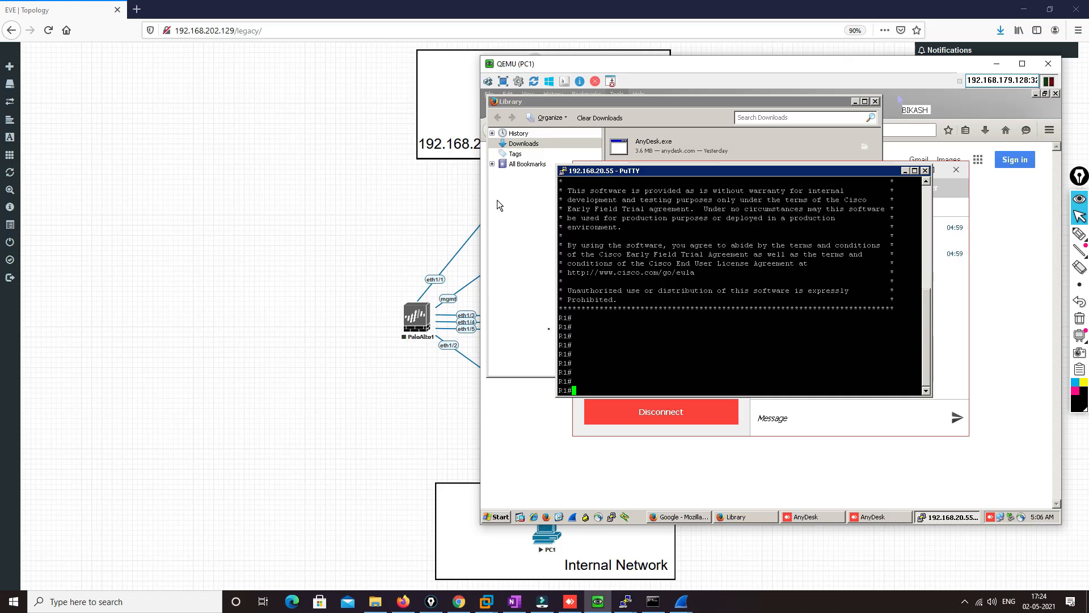
Bring up both firewall terminals, refresh the prompt on 192.168.202.131, and recall the "show session all" command there
mouse_move(625, 602)
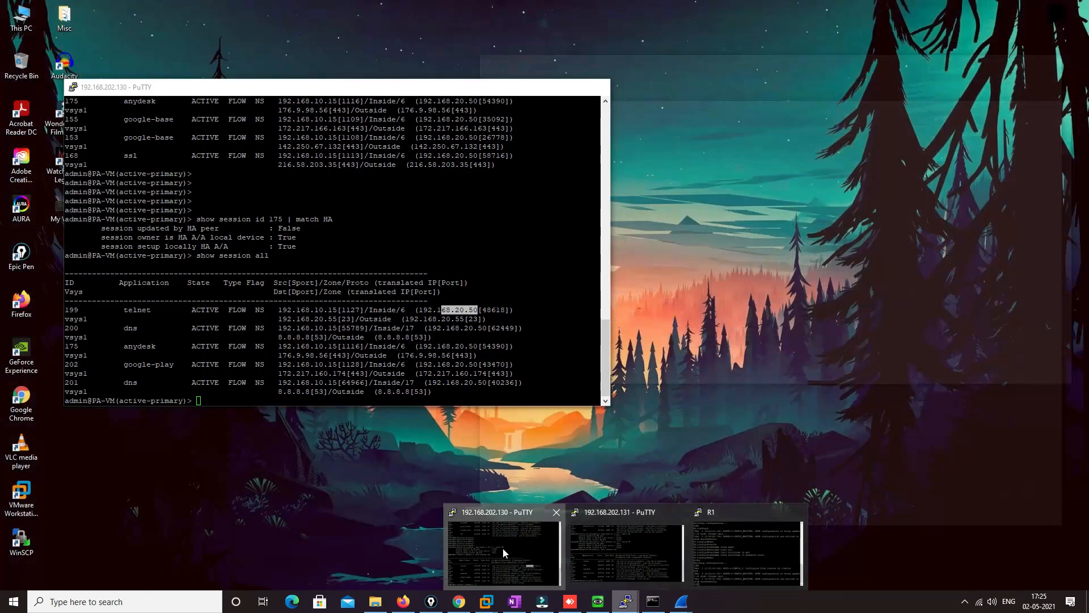
left_click(503, 548)
left_click(643, 548)
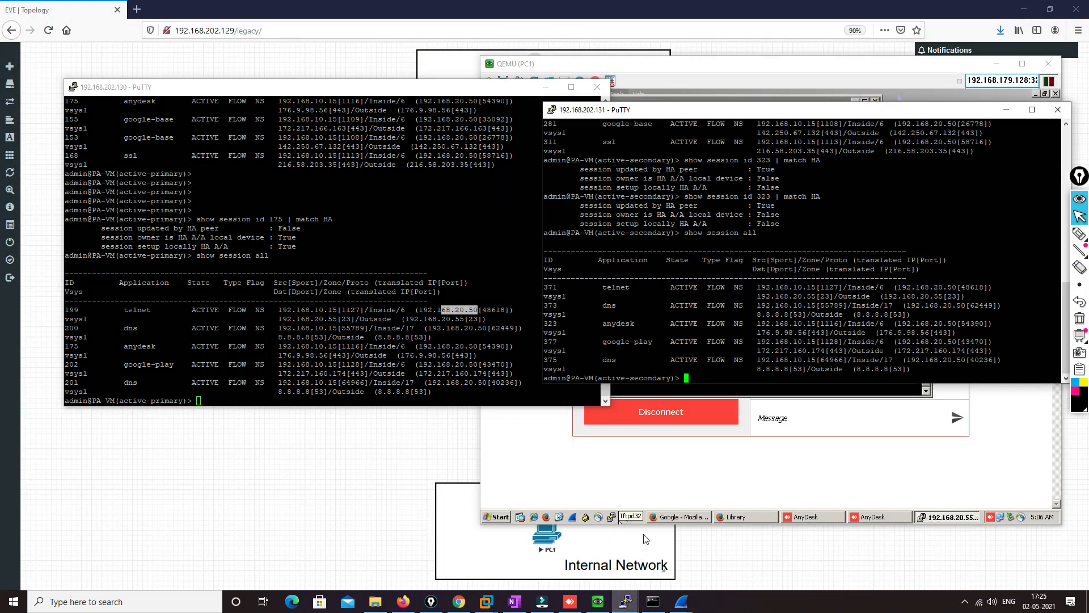
key("Return")
key("Return")
key("Up")
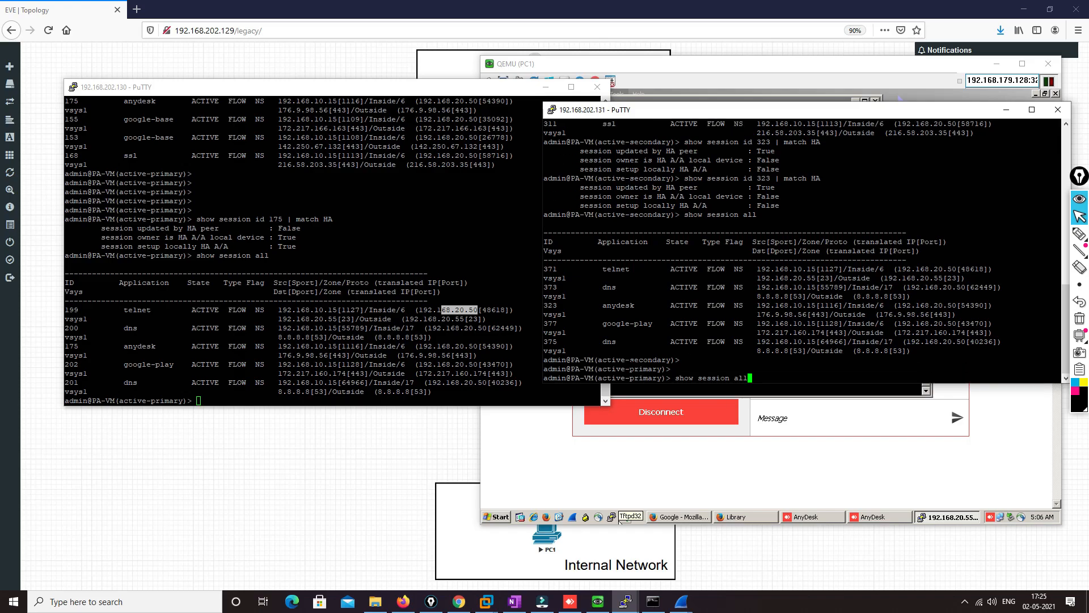
Maximize the 192.168.202.131 terminal window and set its font size to 20
left_click_drag(630, 369, 652, 370)
left_click_drag(621, 113, 406, 107)
double_click(415, 108)
right_click(400, 14)
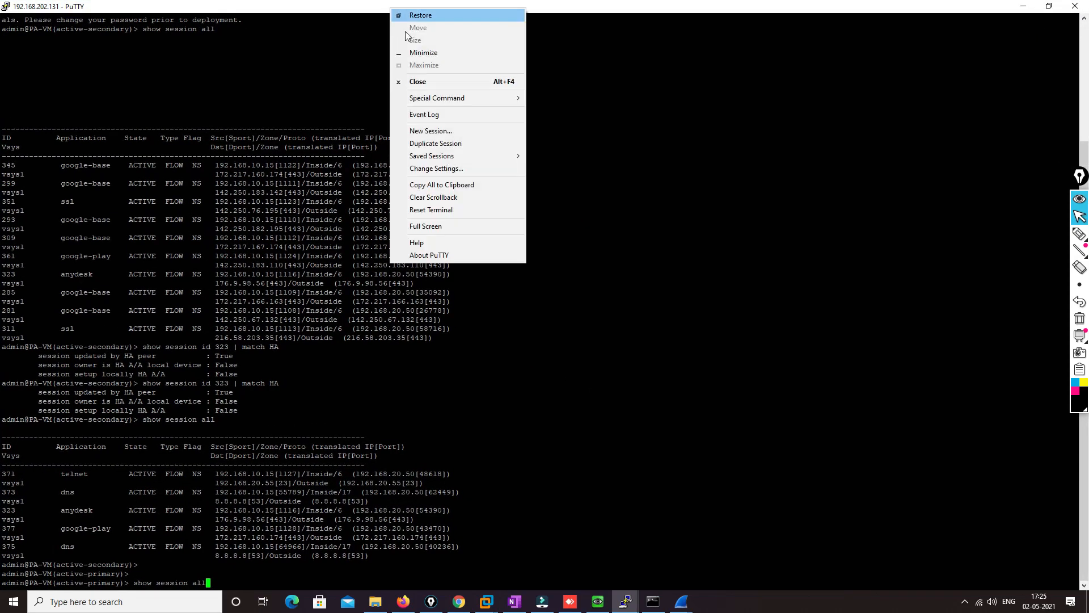
left_click(445, 169)
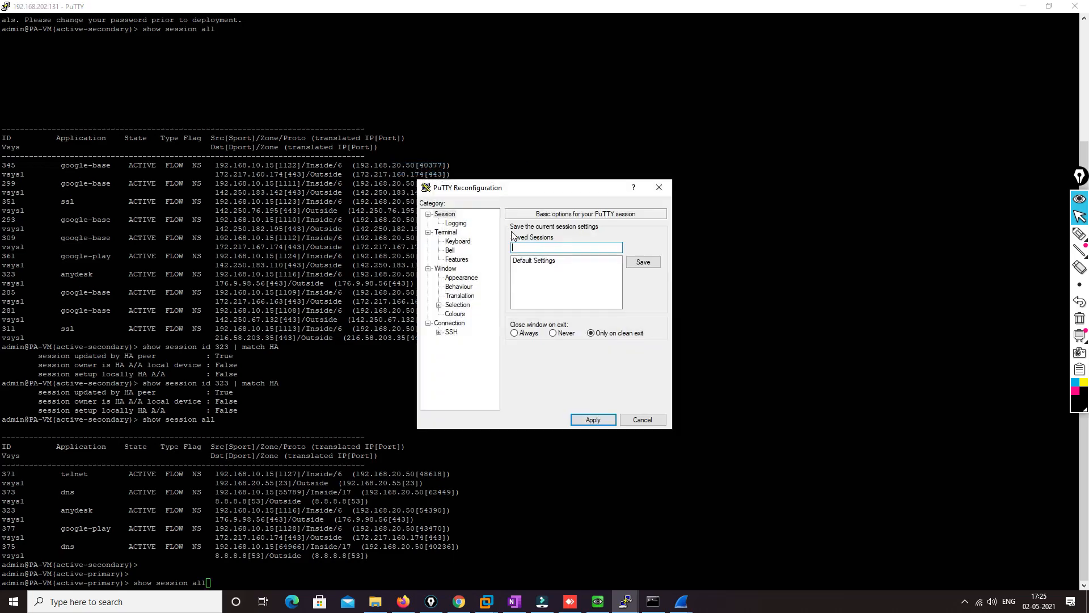
left_click(446, 268)
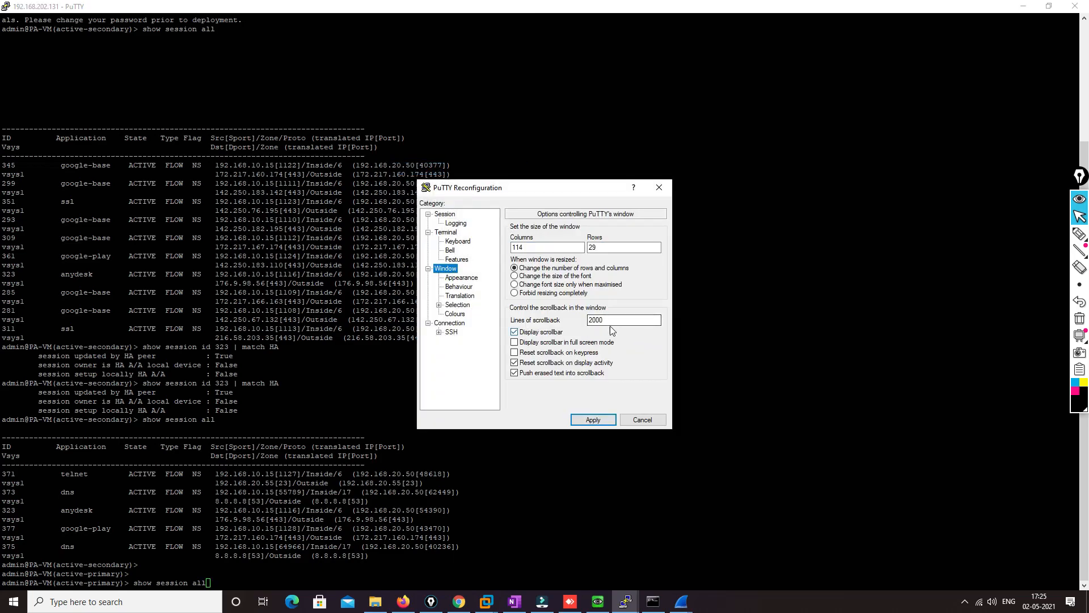
left_click(463, 278)
left_click(641, 294)
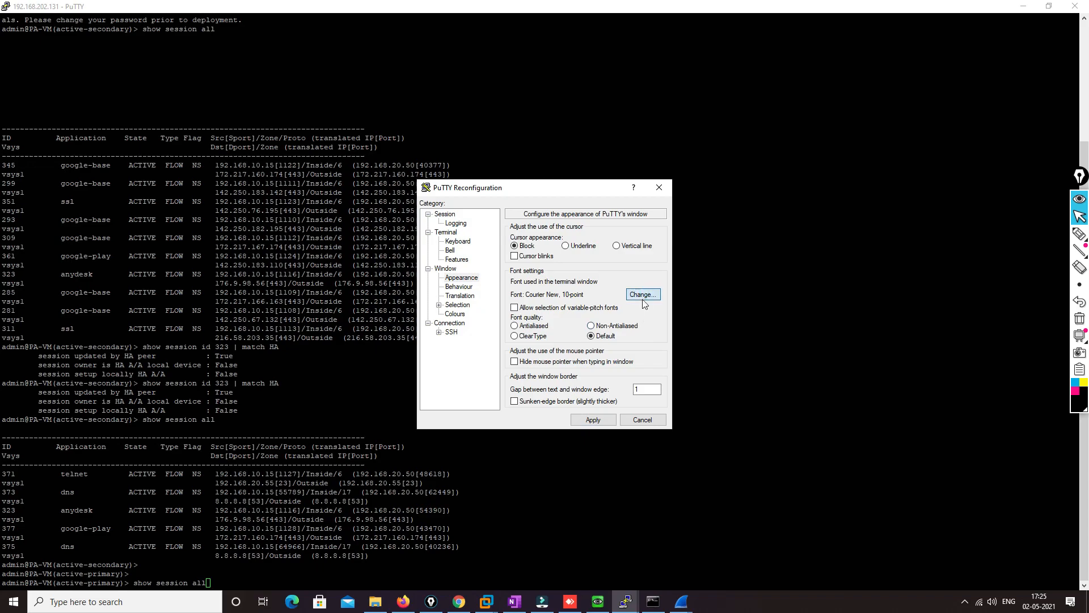
left_click(637, 358)
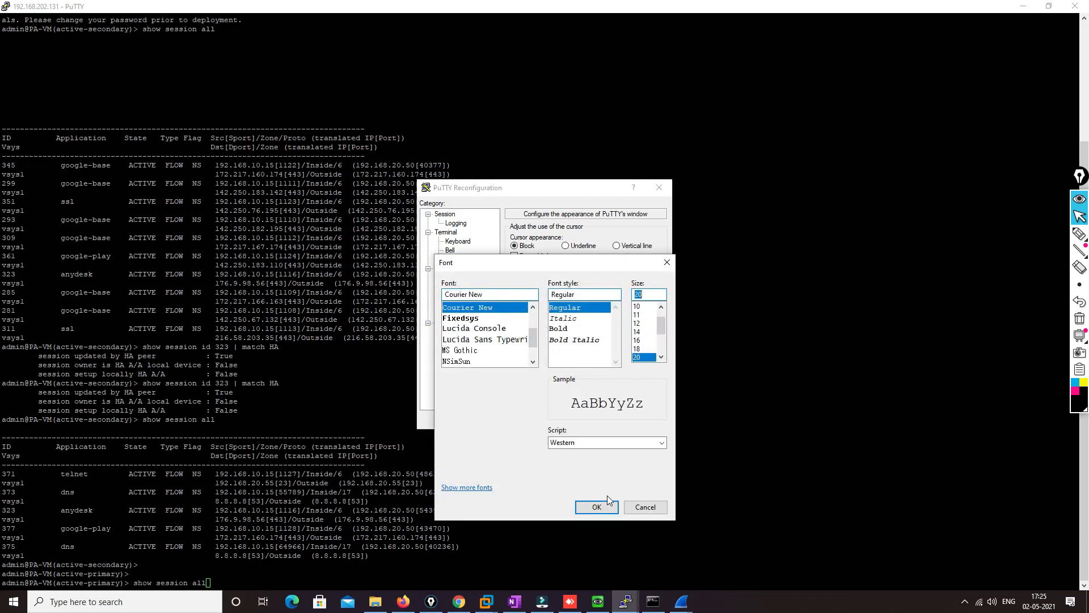
left_click(598, 505)
left_click(595, 420)
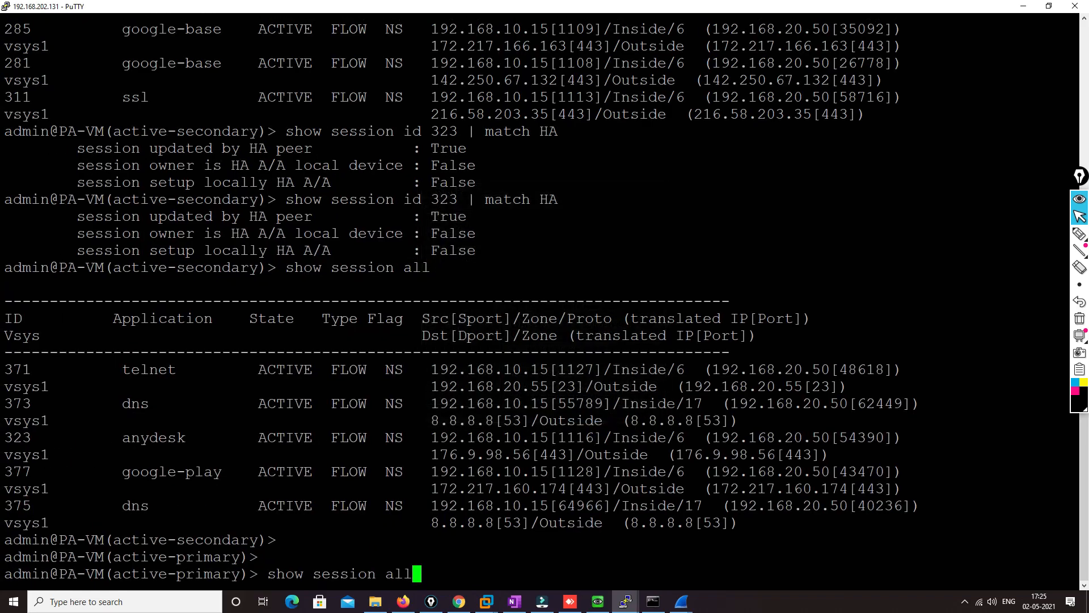
Run the recalled "show session all" on 192.168.202.131 and check the telnet session's translated address and the anydesk session
left_click_drag(122, 369, 185, 370)
left_click_drag(186, 539, 223, 557)
left_click(416, 574)
key("Return")
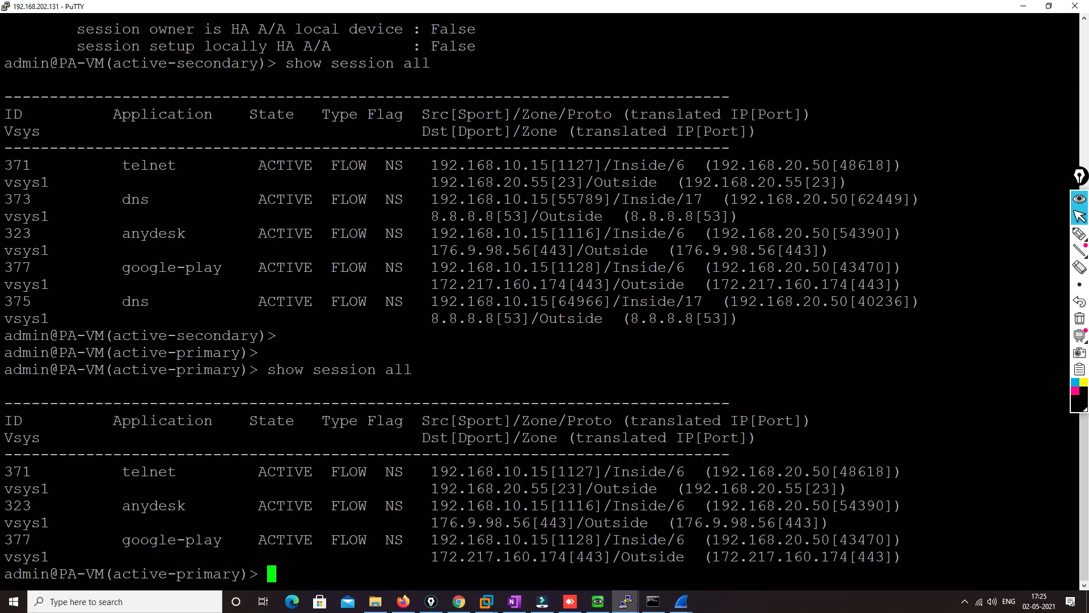
left_click_drag(122, 471, 177, 472)
left_click_drag(712, 472, 829, 471)
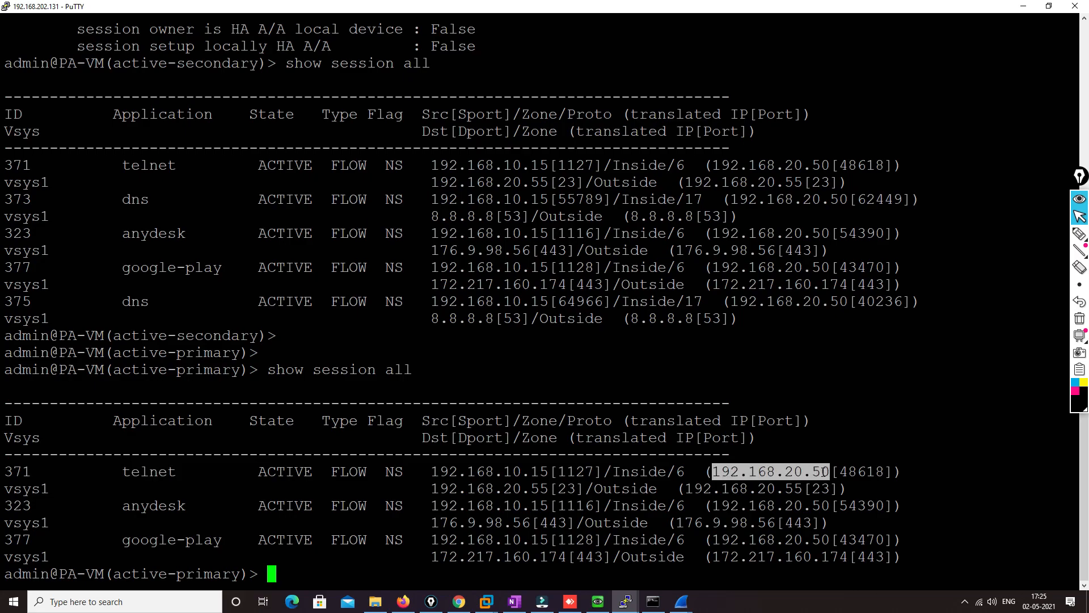
left_click_drag(122, 506, 184, 506)
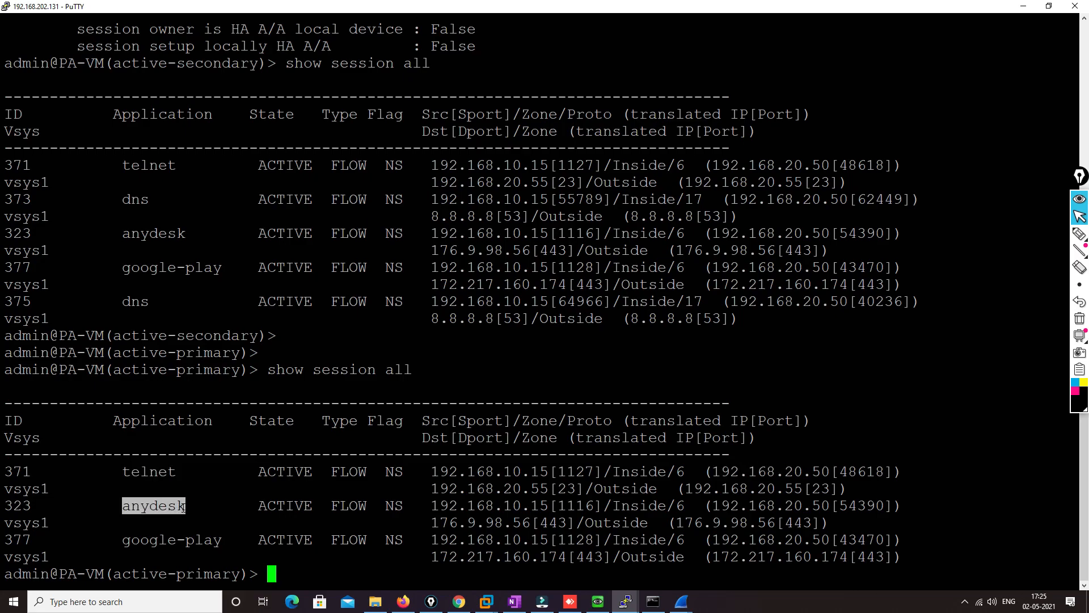
Check the anydesk session's translated address and open a second PuTTY Telnet connection from PC1 to 192.168.20.55
left_click_drag(712, 506, 828, 506)
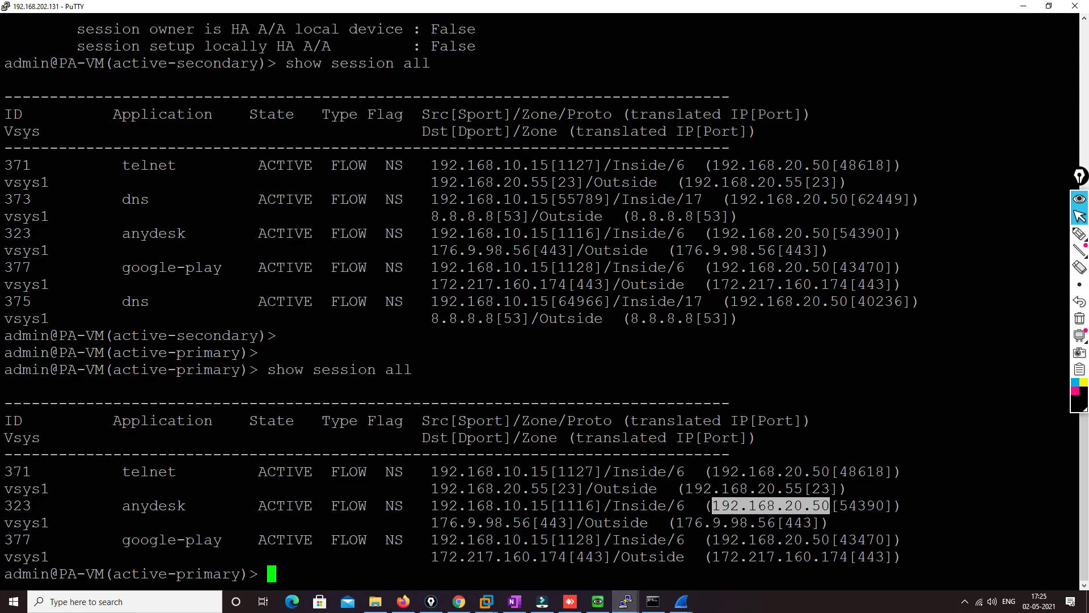
left_click(598, 601)
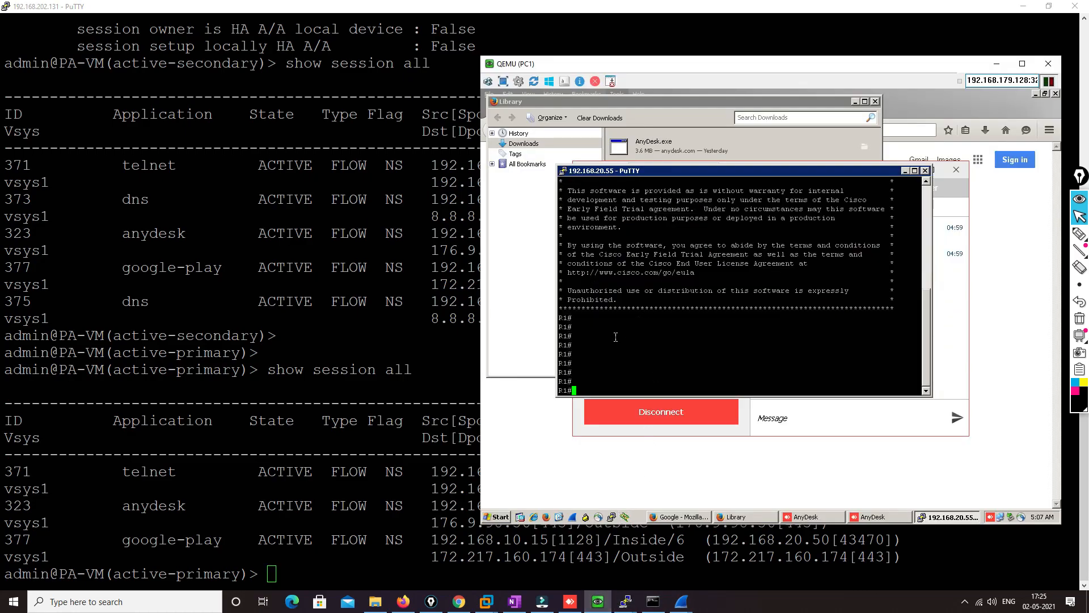
left_click(612, 517)
left_click(763, 247)
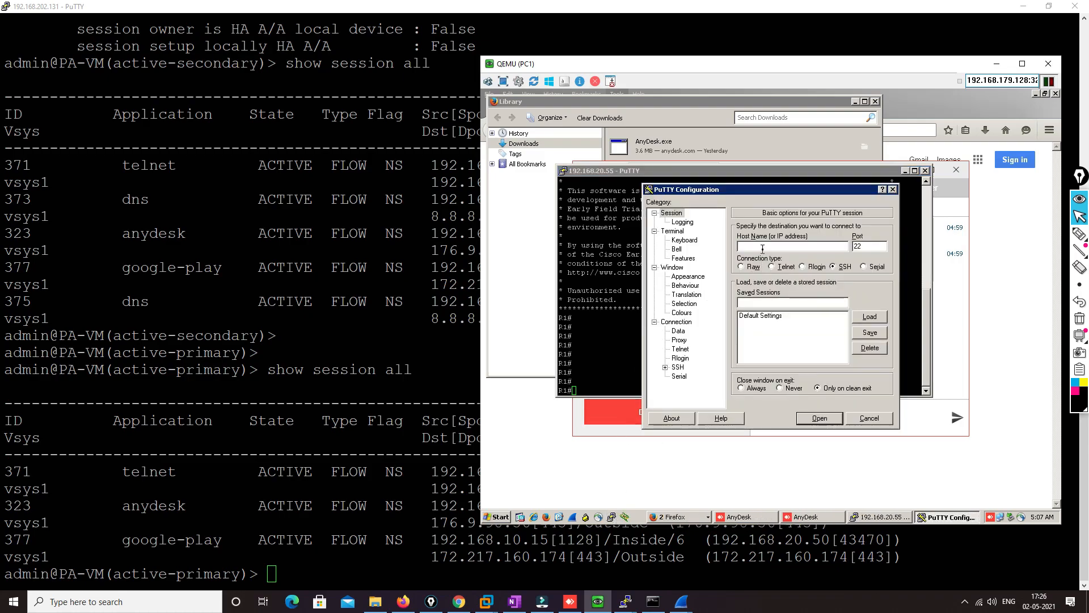
type("195")
type(".168.2")
type("02")
key("BackSpace")
type(".55")
left_click(772, 267)
left_click(811, 423)
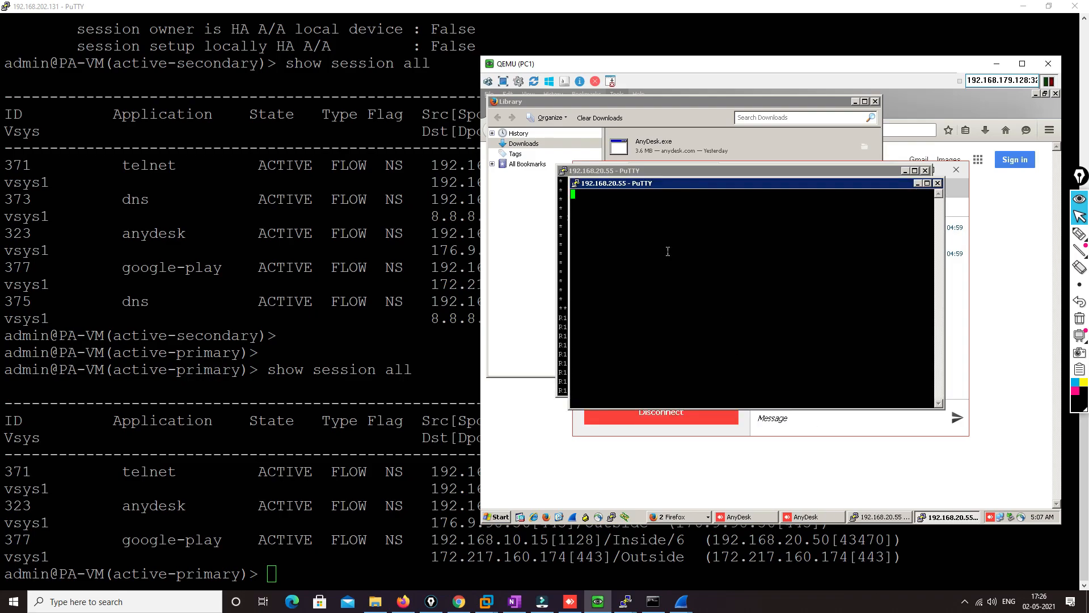
Log in to R1 in PC1's new Telnet session with the username and account password, re-entering both after the first attempt
type("cisco")
key("Return")
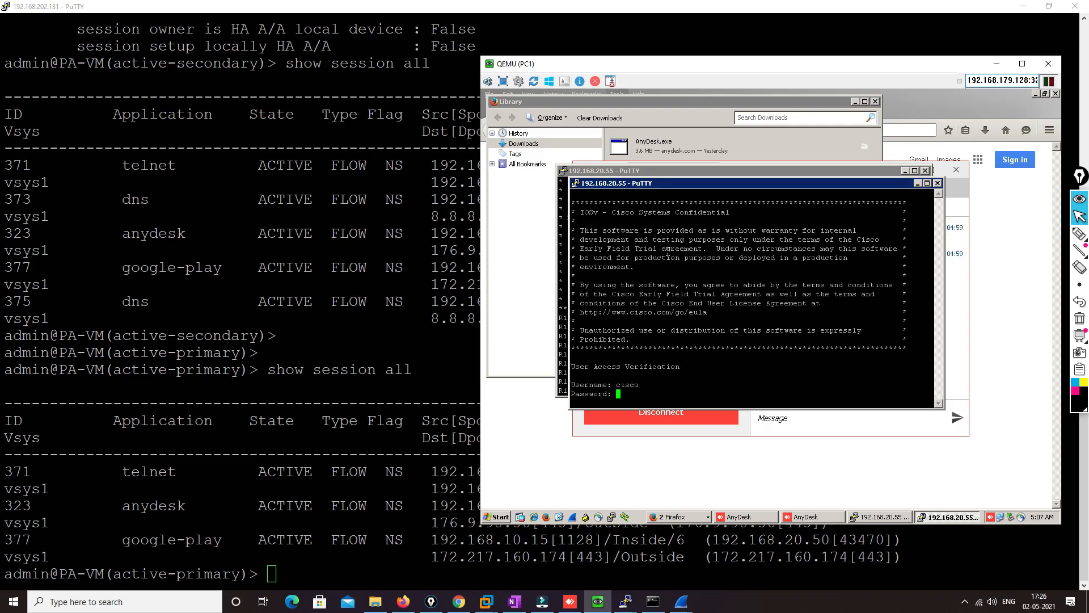
key("Return")
type("cisco")
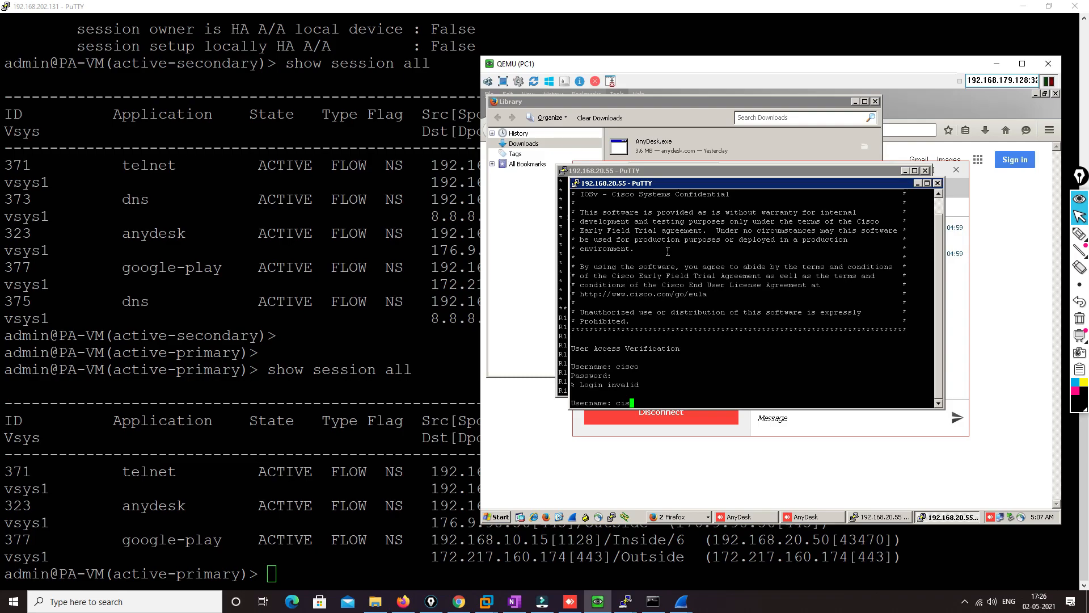
key("Return")
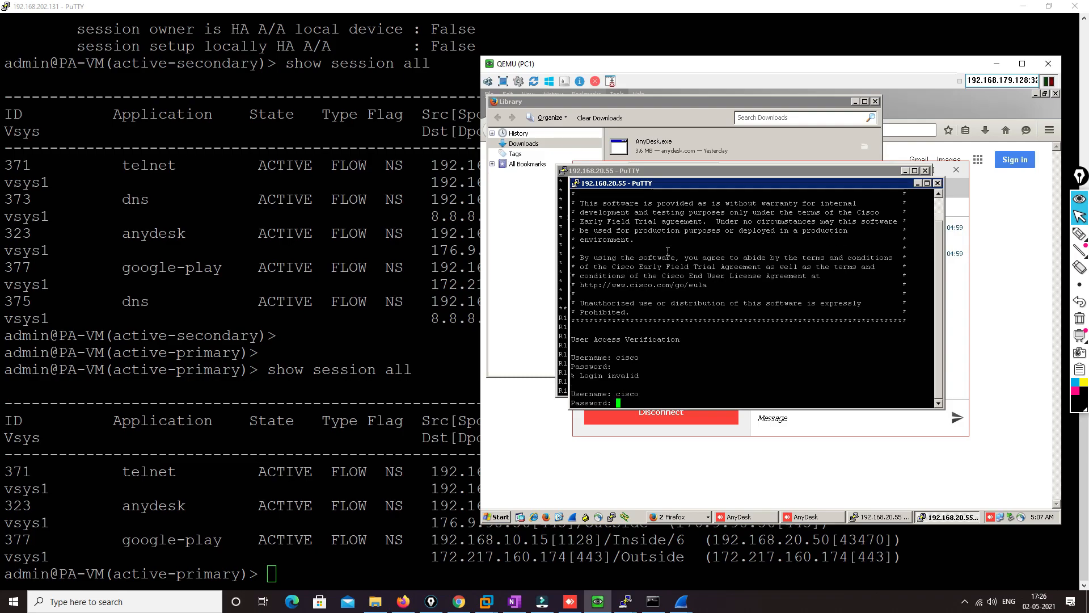
key("Return")
Rerun "show session all" on 192.168.202.131, check the new telnet session's translated address and the firewall's HA role, and minimize the terminal
left_click(457, 318)
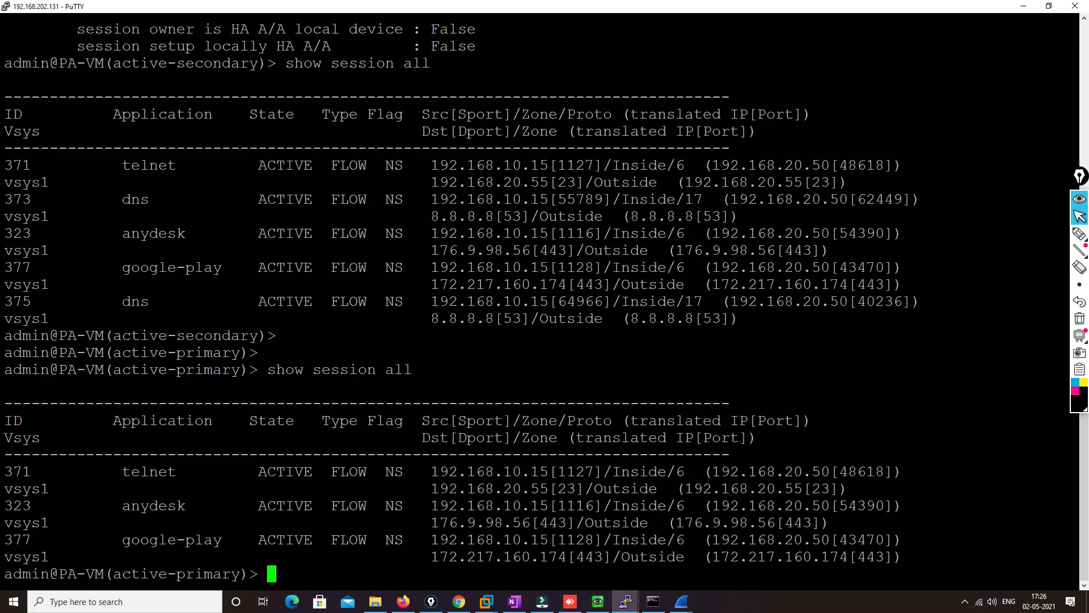
key("Up")
key("Return")
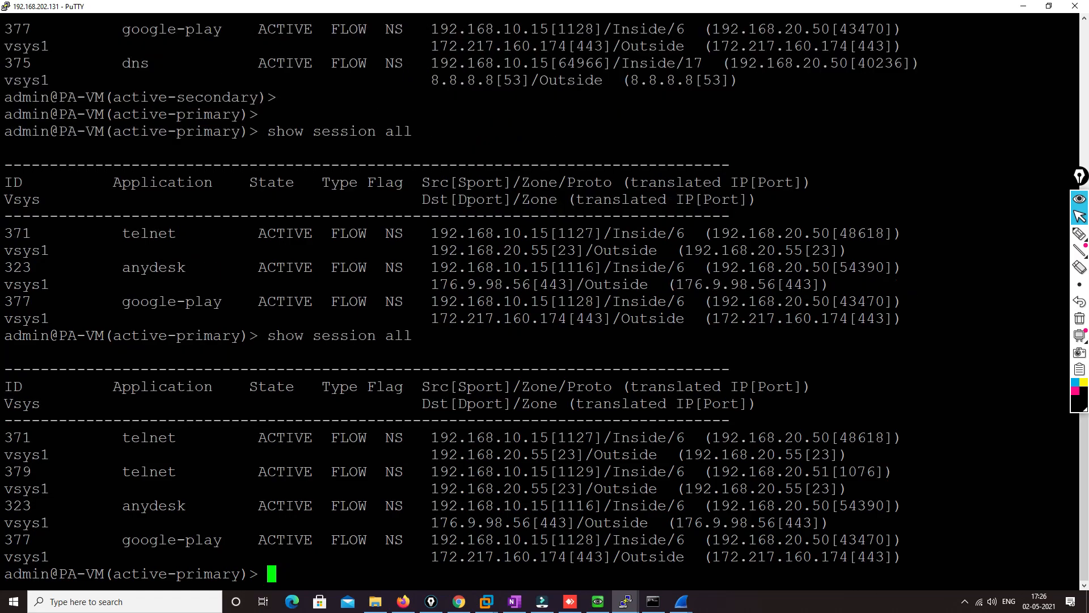
left_click_drag(123, 472, 176, 473)
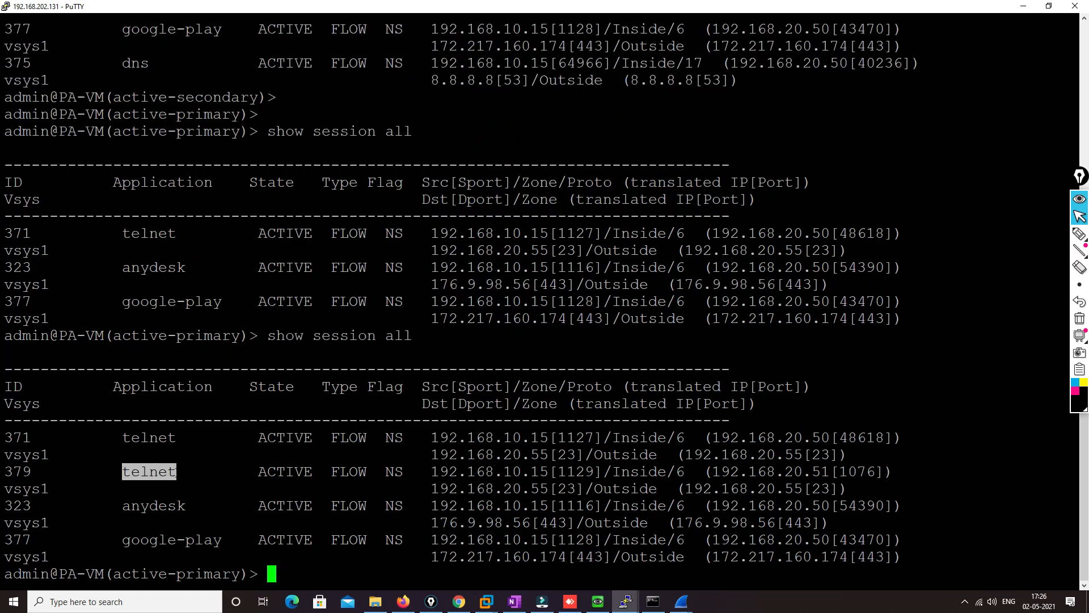
left_click_drag(713, 472, 826, 472)
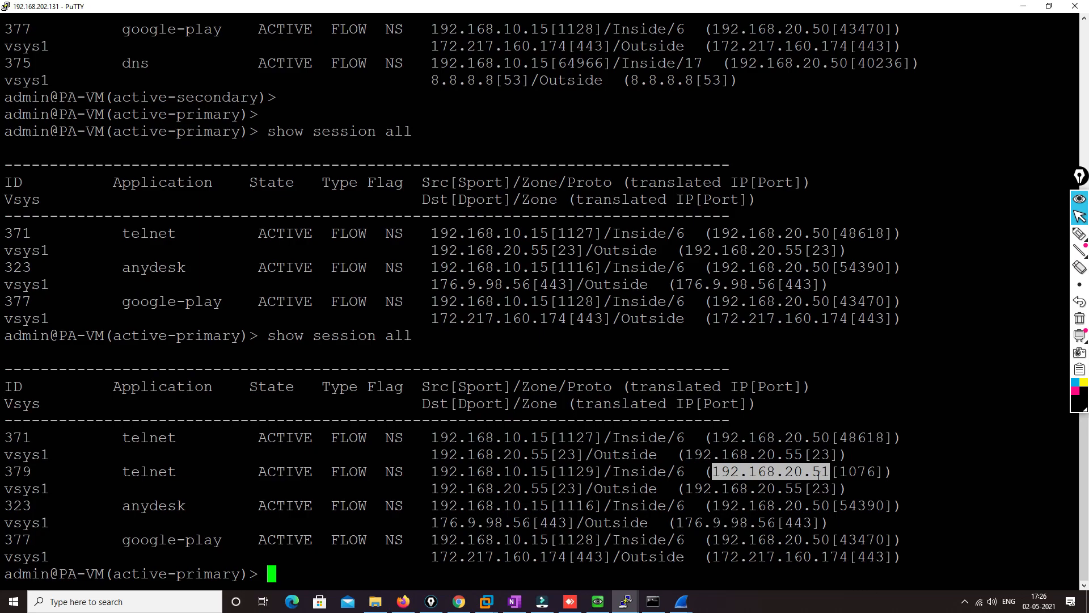
left_click_drag(132, 574, 211, 574)
left_click(213, 574)
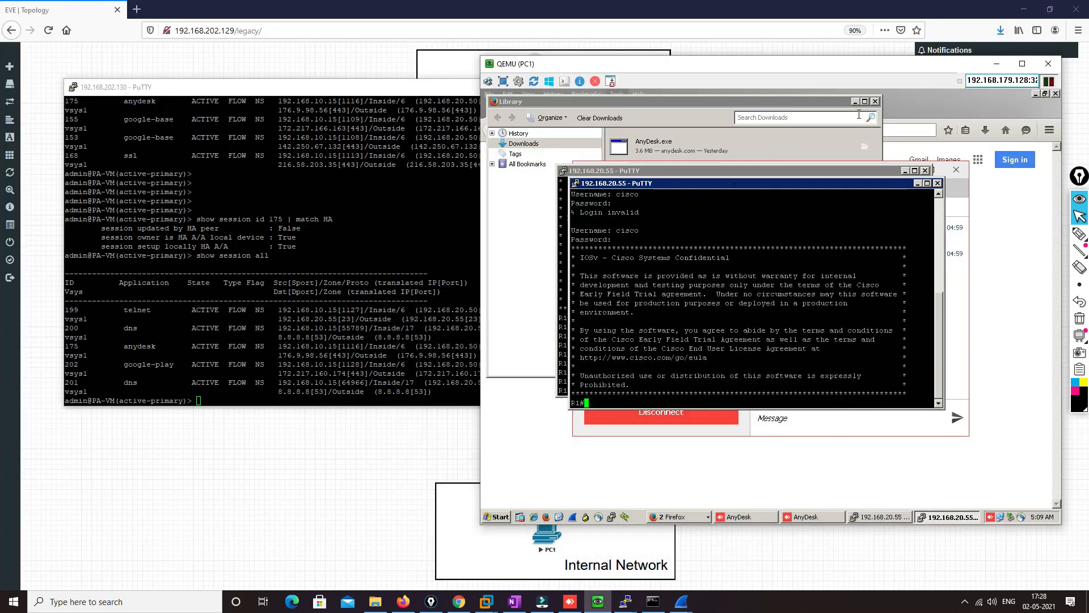
left_click(1024, 7)
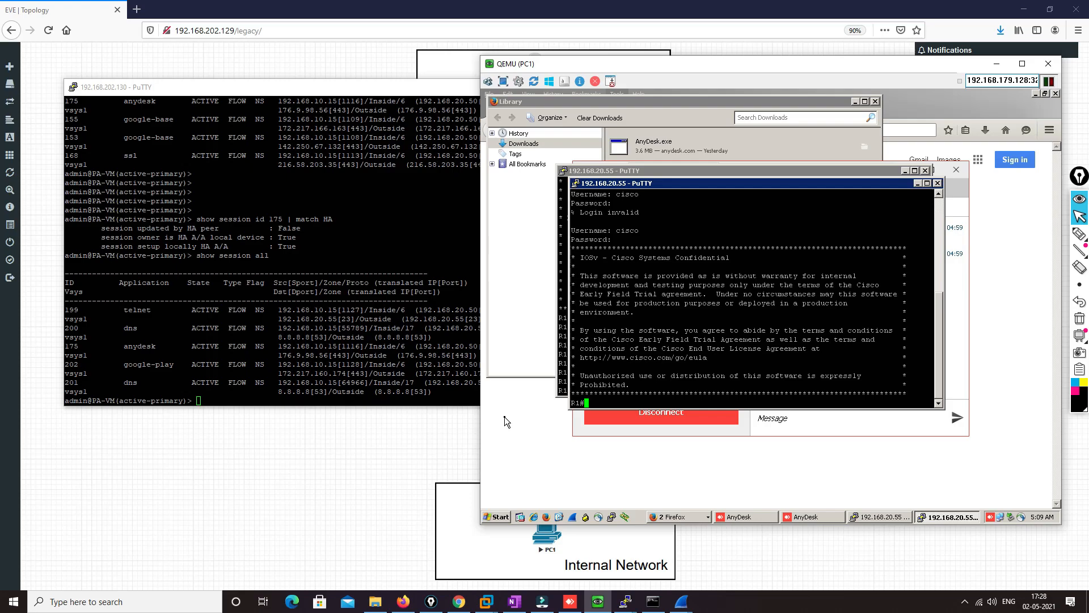